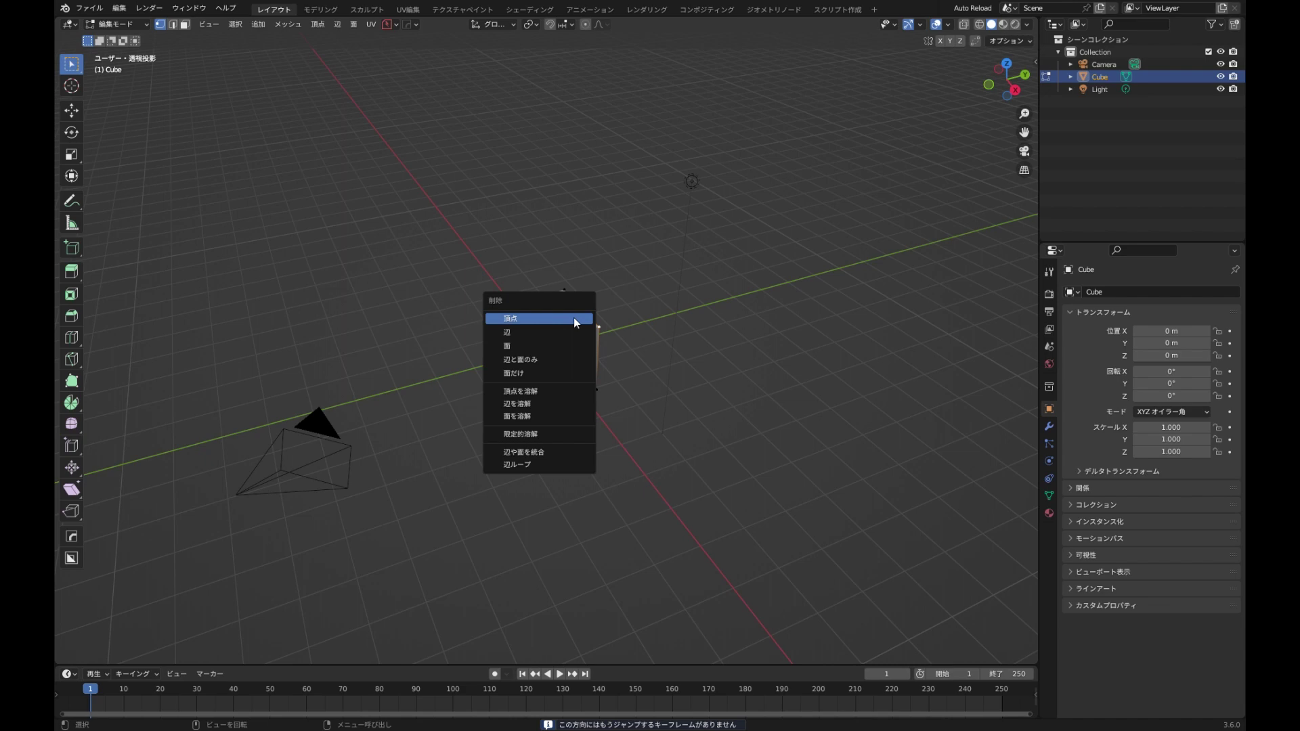
- Scale the cube's mesh to about 0.37 along Y and about 1.7 along X
{"action": "key", "text": "Escape"}
{"action": "key", "text": "s"}
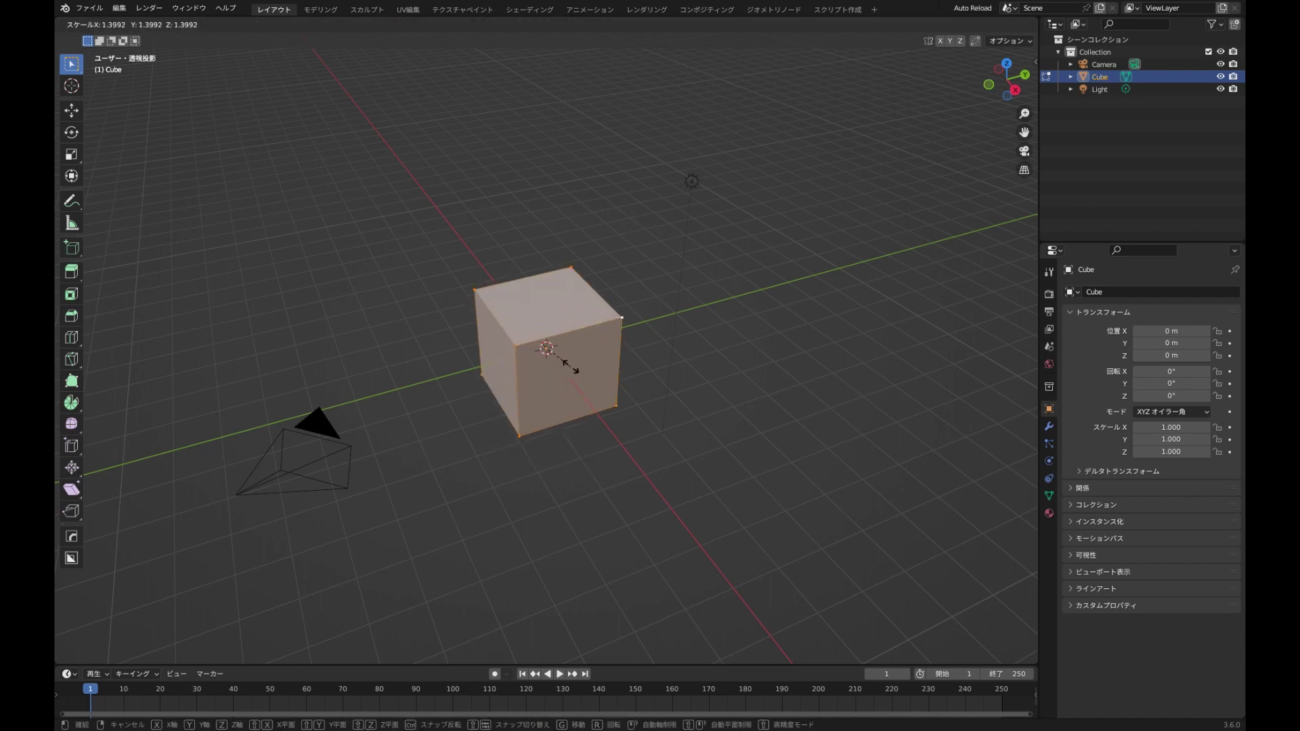
{"action": "key", "text": "y"}
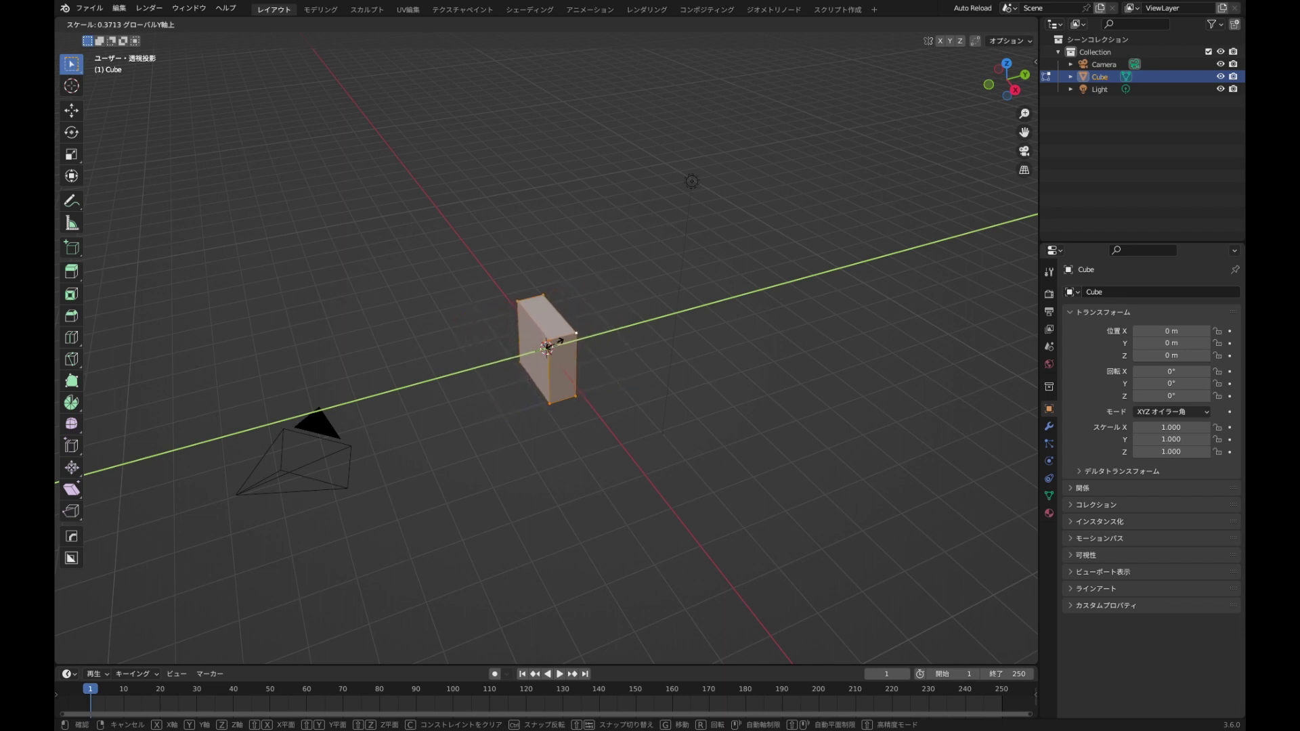
{"action": "left_click", "coordinate": [564, 351]}
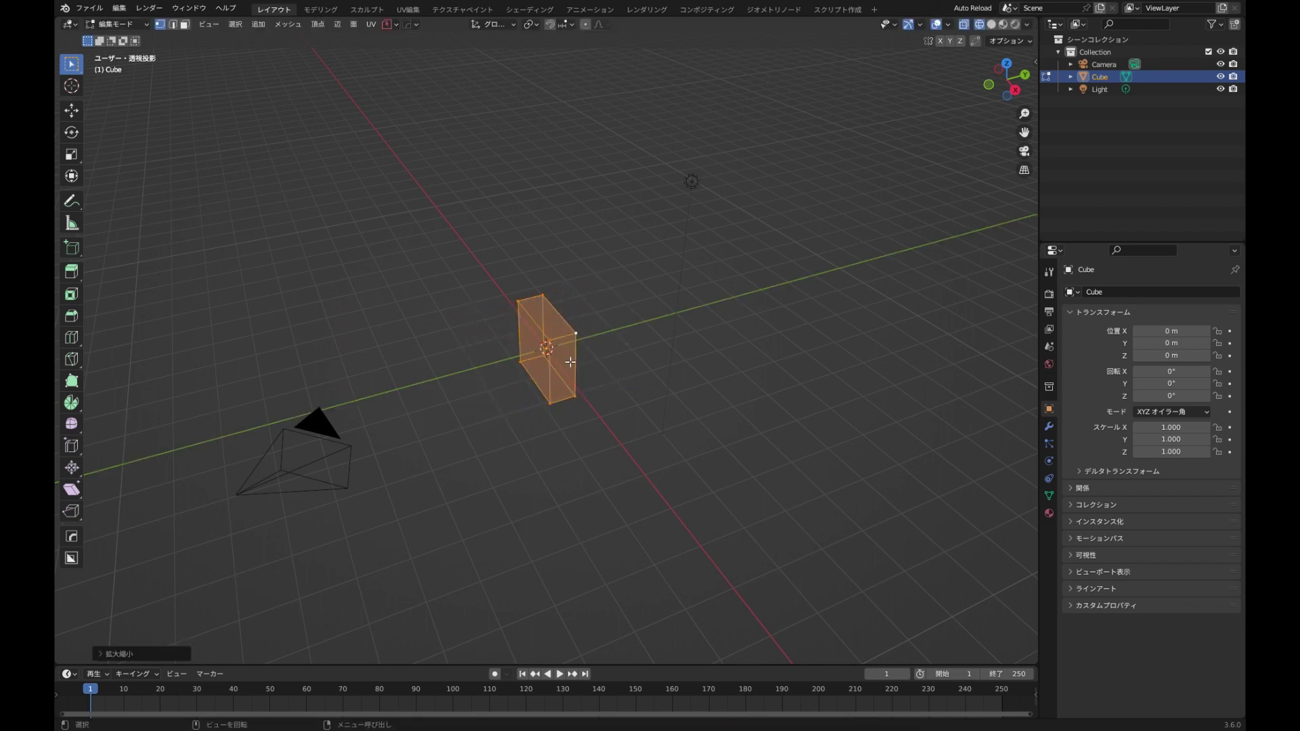
{"action": "key", "text": "s"}
{"action": "key", "text": "x"}
{"action": "key", "text": "z"}
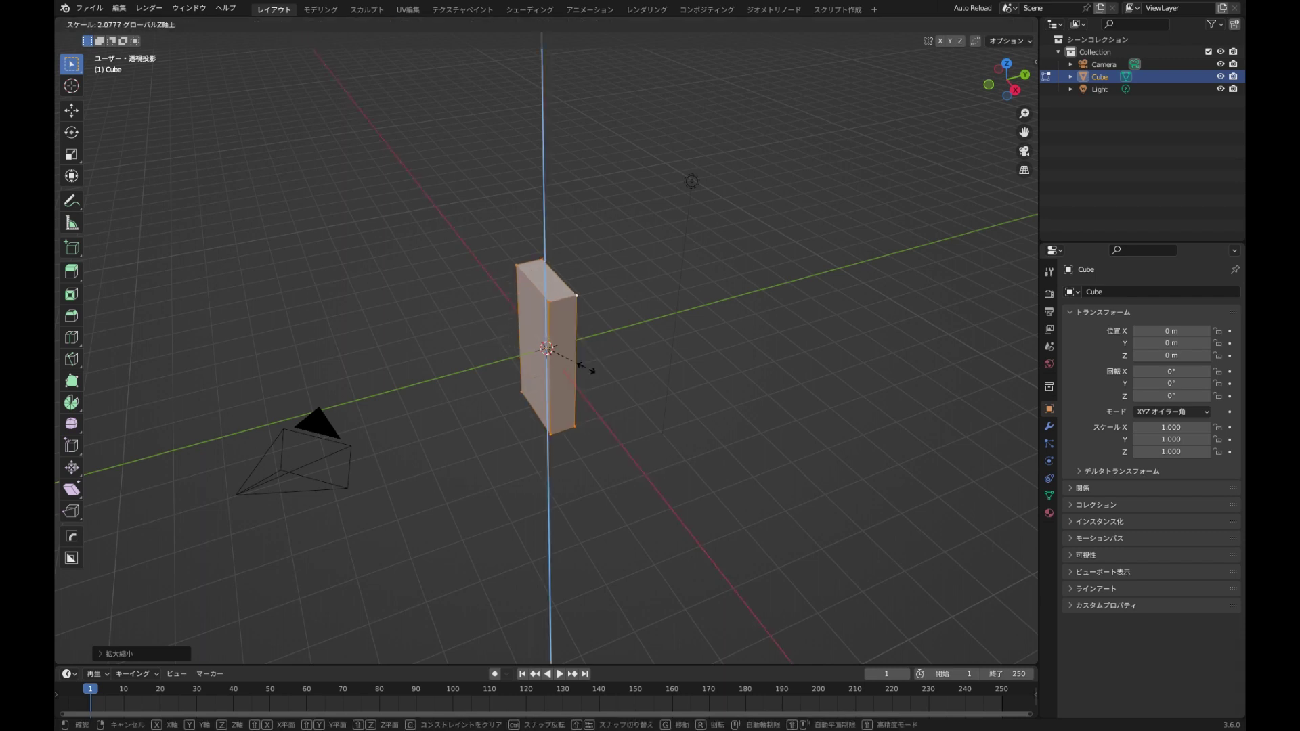
{"action": "key", "text": "y"}
{"action": "key", "text": "x"}
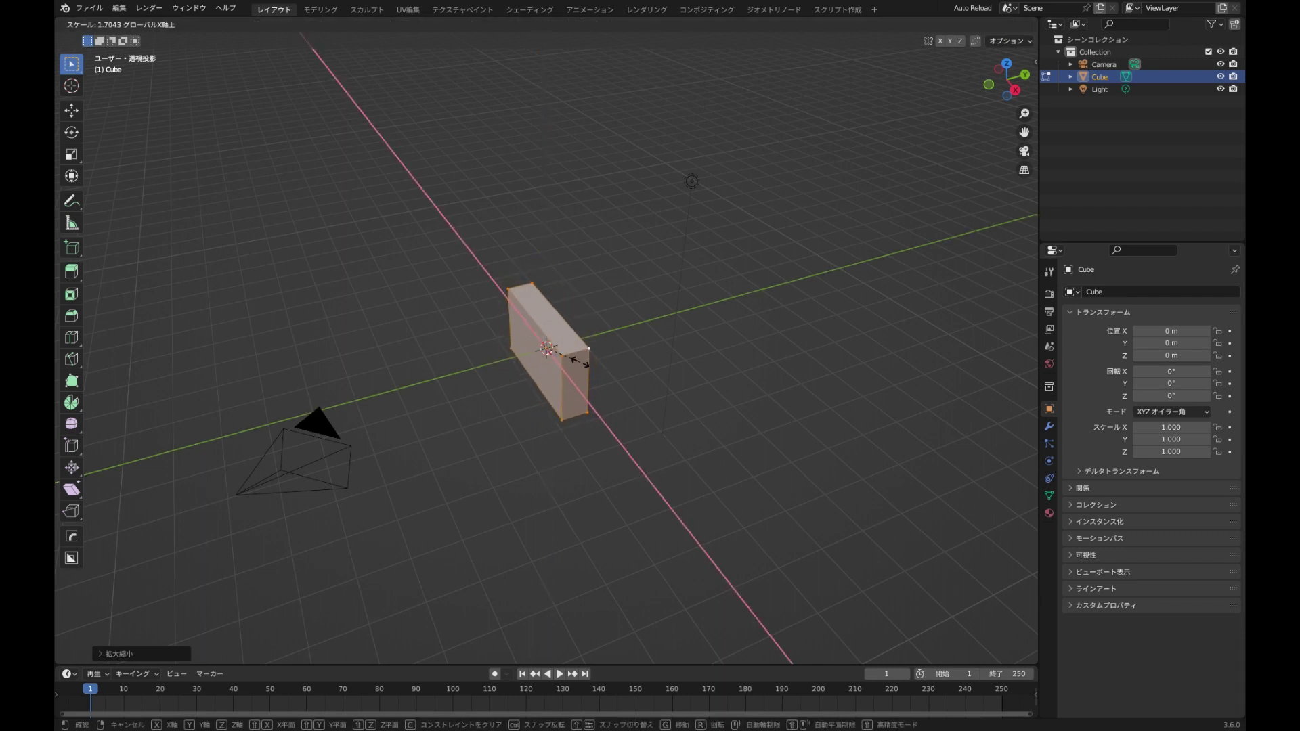
{"action": "left_click", "coordinate": [584, 366]}
- Flatten the block to about 0.5 along Z, widen it along Y into a brick shape, and return to Object Mode
{"action": "key", "text": "s"}
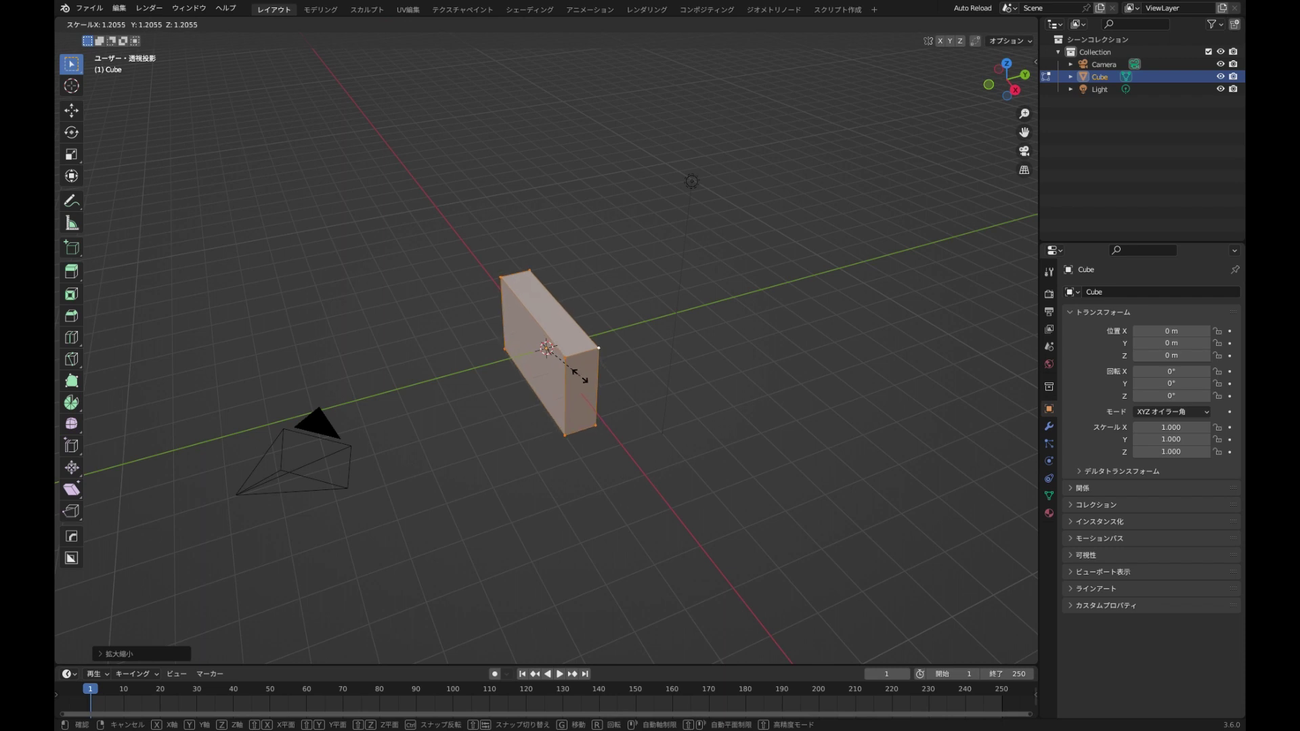
{"action": "key", "text": "z"}
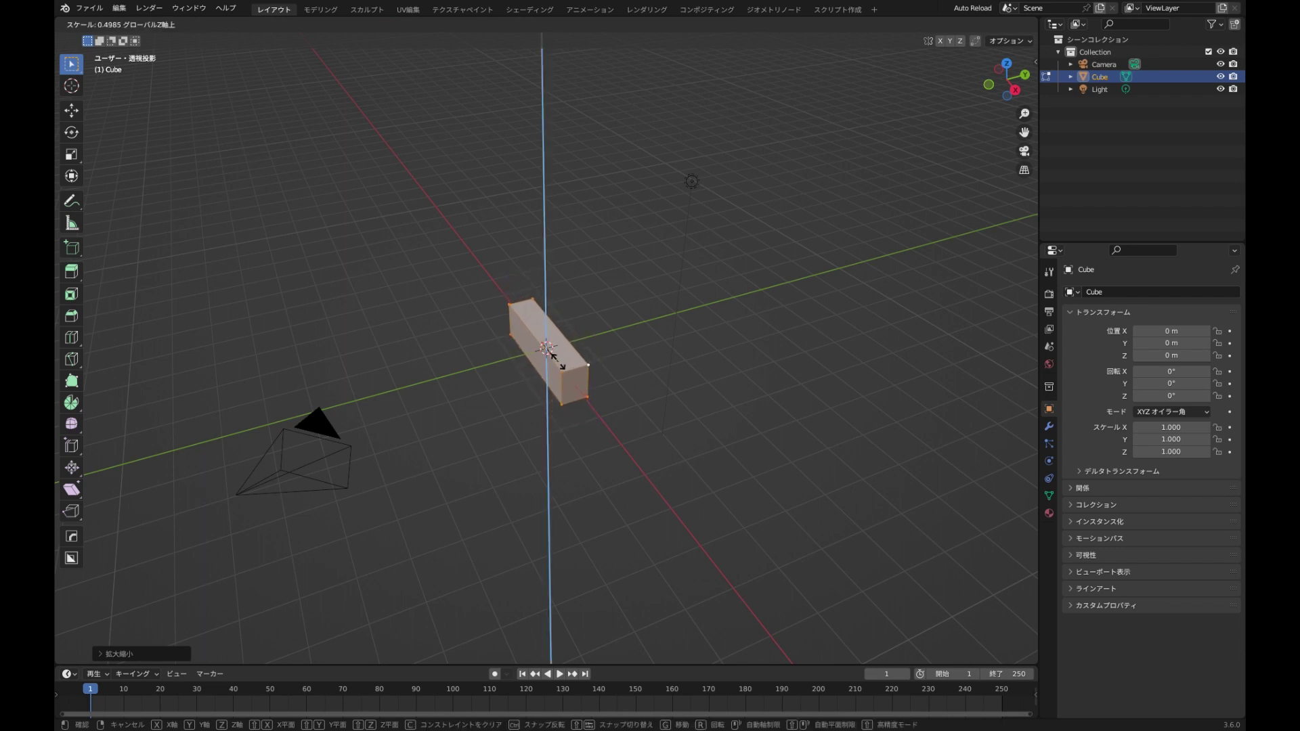
{"action": "left_click", "coordinate": [562, 369]}
{"action": "key", "text": "s"}
{"action": "key", "text": "z"}
{"action": "key", "text": "y"}
{"action": "left_click", "coordinate": [593, 344]}
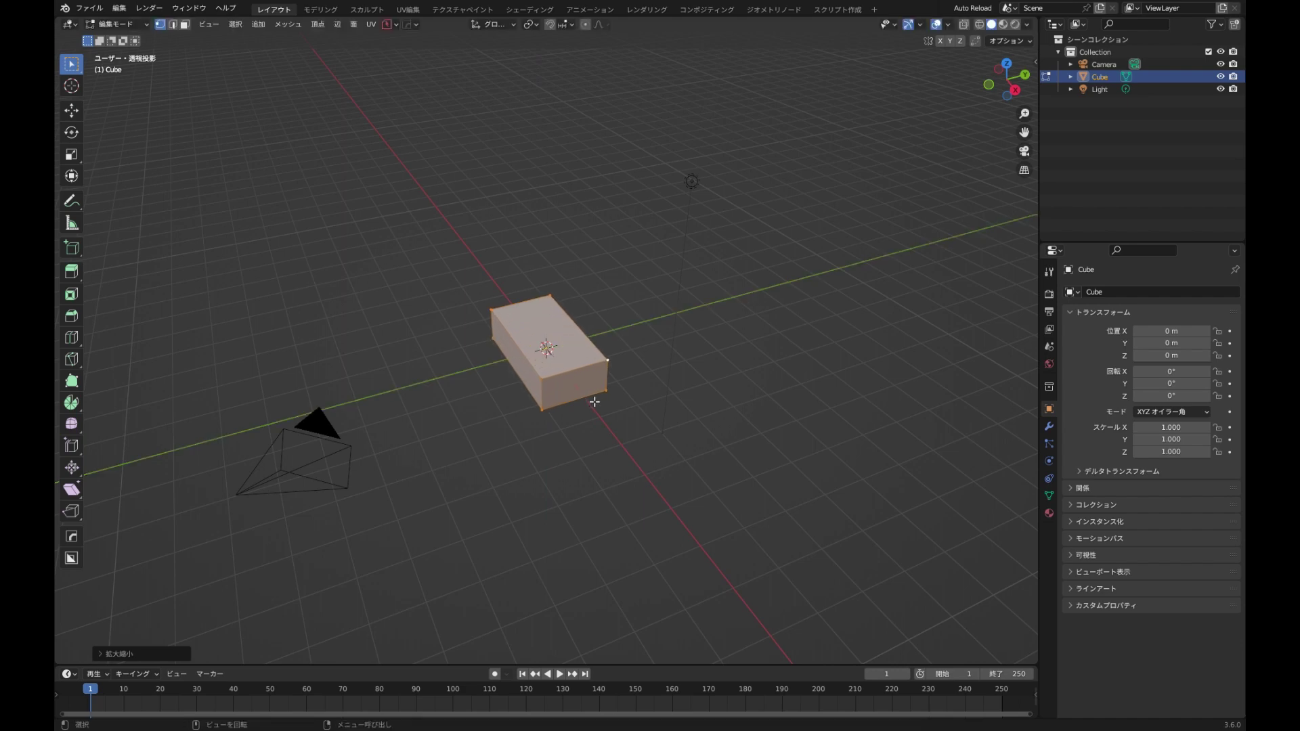
{"action": "key", "text": "Tab"}
- Add an Array modifier to the brick with a count of 5 and a relative X offset of 1.02
{"action": "middle_click_drag", "start_coordinate": [595, 340], "coordinate": [720, 314]}
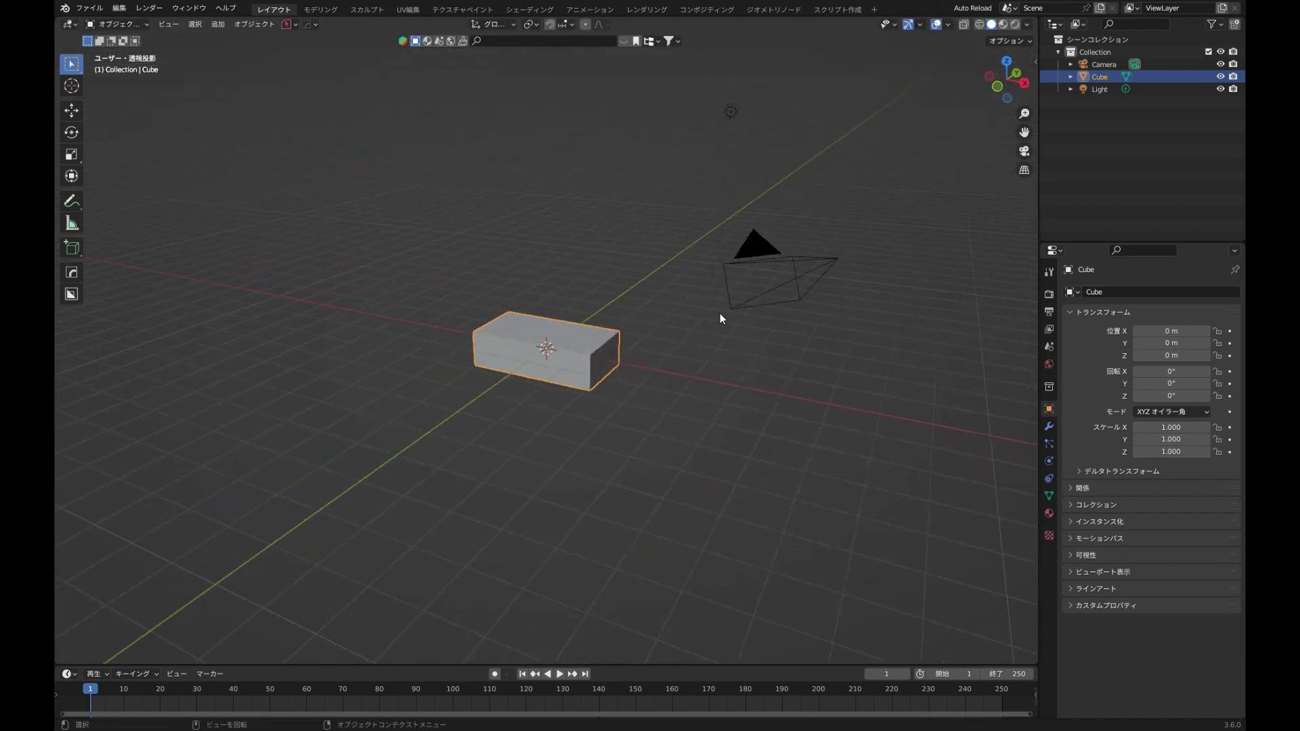
{"action": "left_click", "coordinate": [1049, 426]}
{"action": "left_click", "coordinate": [1131, 292]}
{"action": "left_click", "coordinate": [938, 328]}
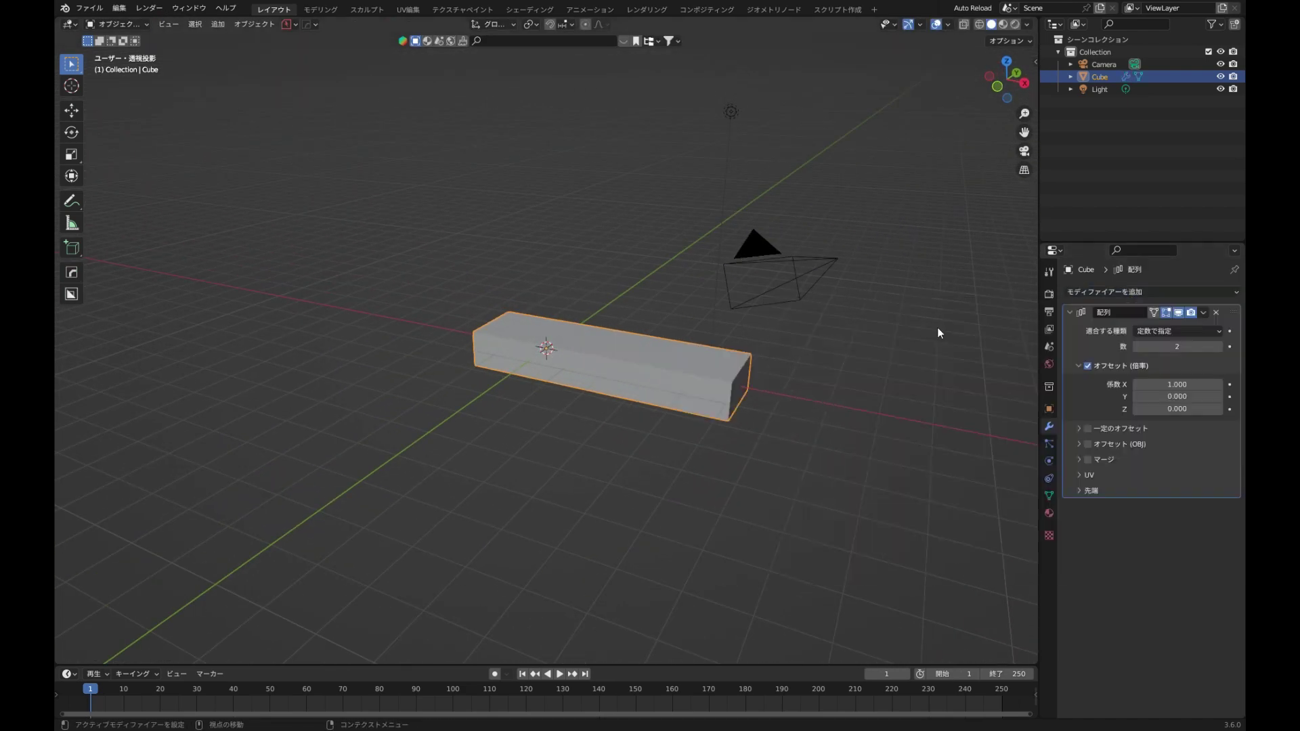
{"action": "left_click", "coordinate": [1182, 348]}
{"action": "key", "text": "Tab"}
{"action": "left_click", "coordinate": [1197, 439]}
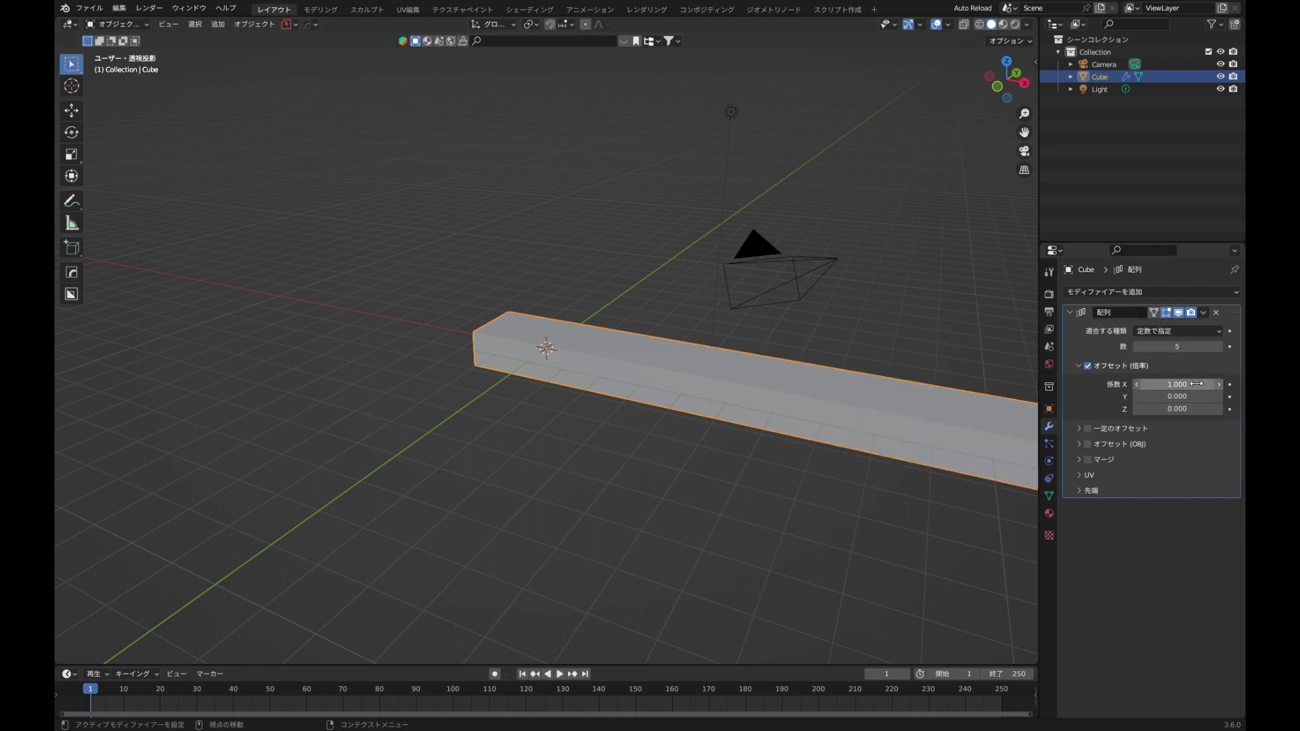
{"action": "type", "text": "2"}
{"action": "key", "text": "Return"}
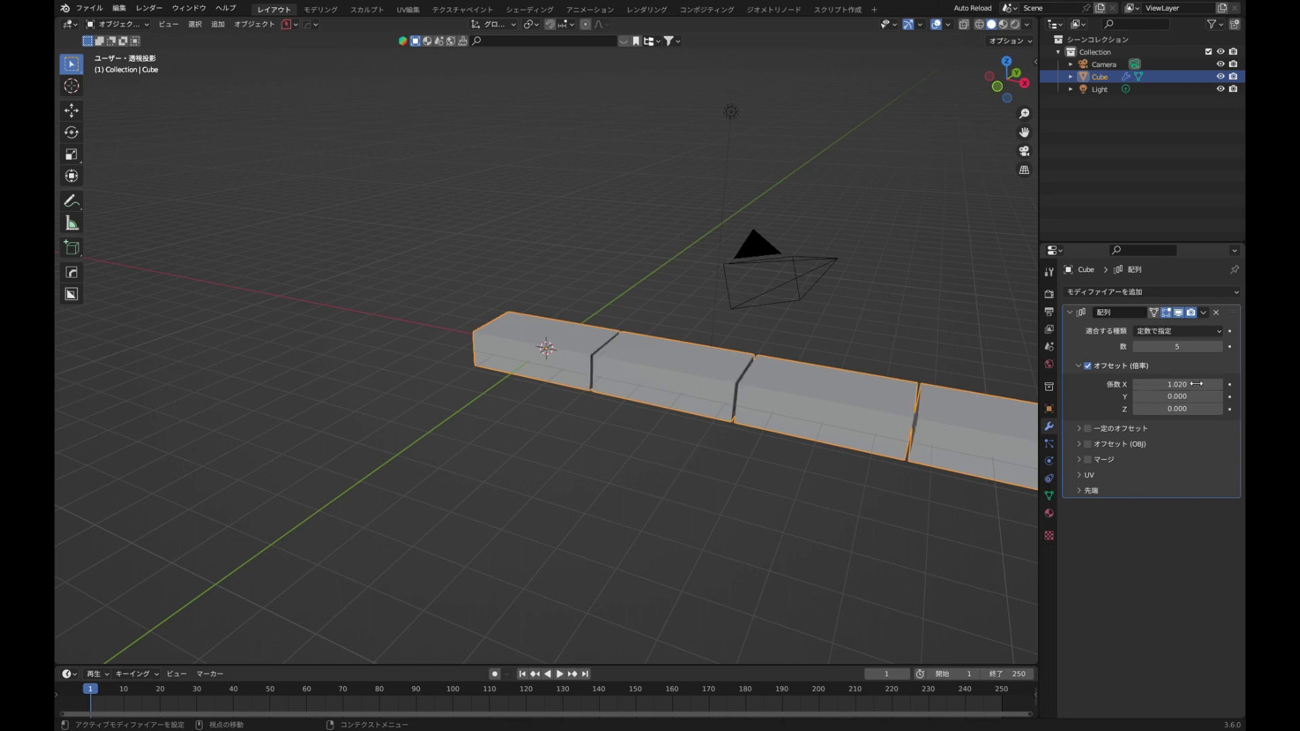
{"action": "left_click", "coordinate": [1164, 294]}
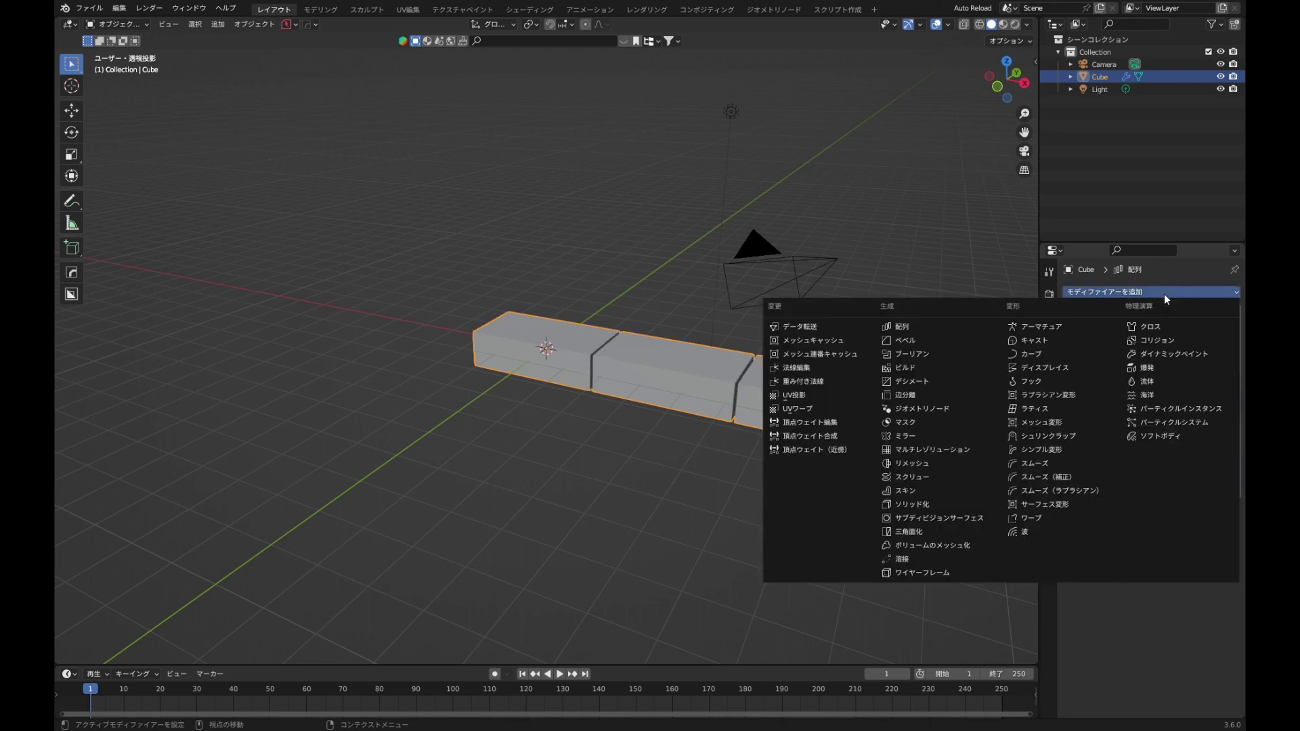
{"action": "left_click", "coordinate": [957, 337]}
{"action": "key", "text": "ctrl+z"}
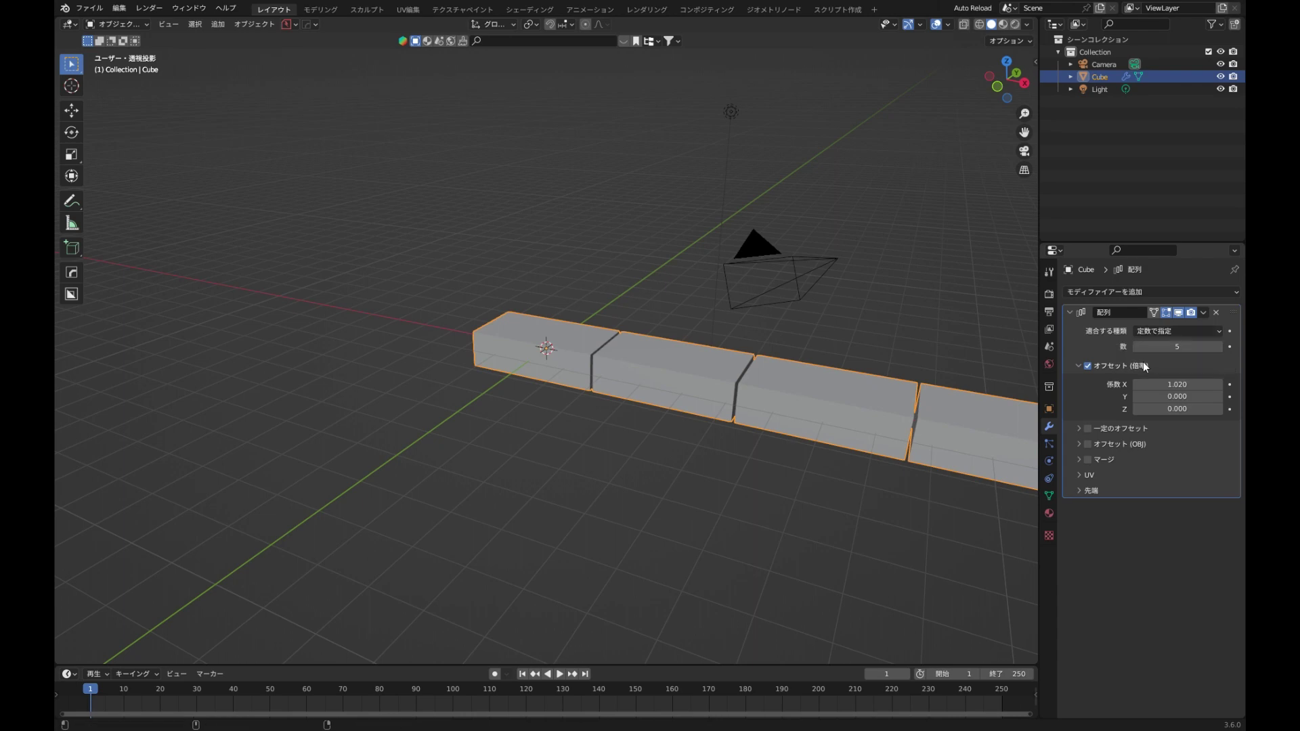
- Duplicate the Array modifier and set the copy's relative offset to 0 in X and 1.02 in Z
{"action": "key", "text": "shift+d"}
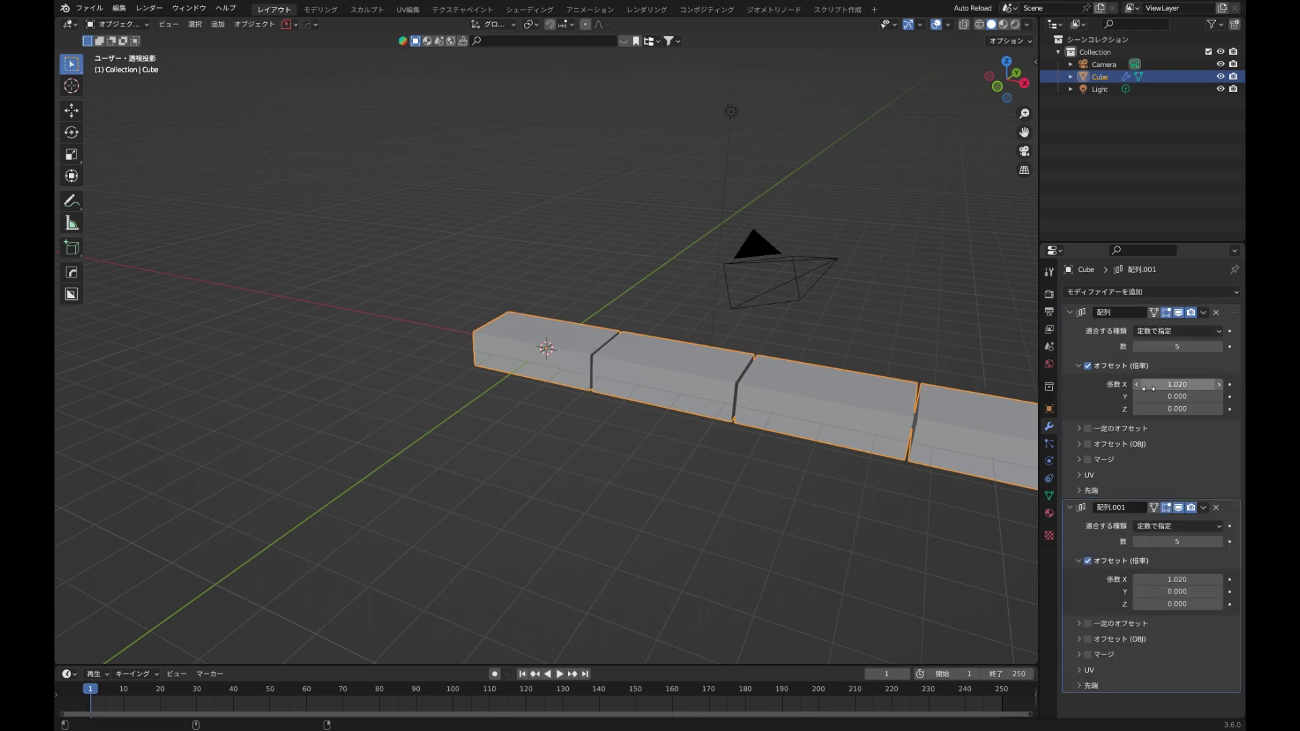
{"action": "double_click", "coordinate": [1195, 581]}
{"action": "type", "text": "0"}
{"action": "key", "text": "Tab"}
{"action": "key", "text": "Tab"}
{"action": "type", "text": "1"}
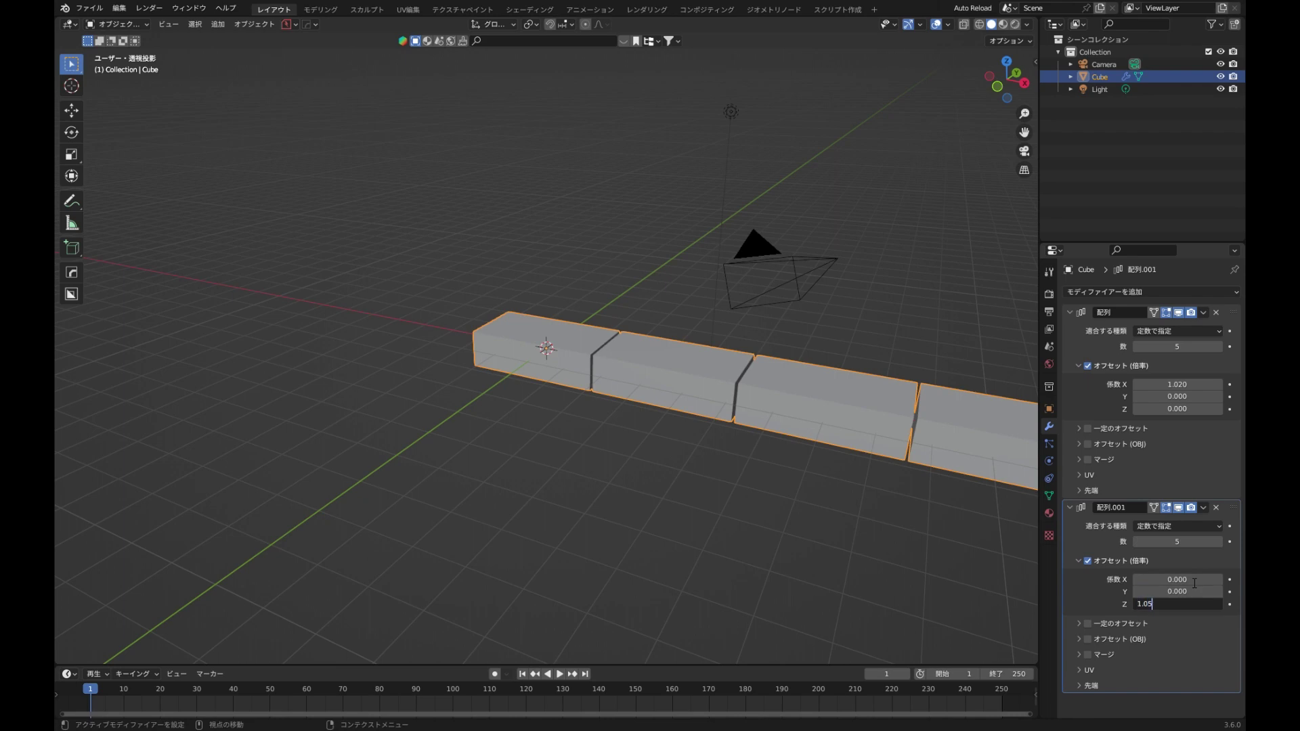
{"action": "type", "text": ".02"}
{"action": "left_click", "coordinate": [1195, 581]}
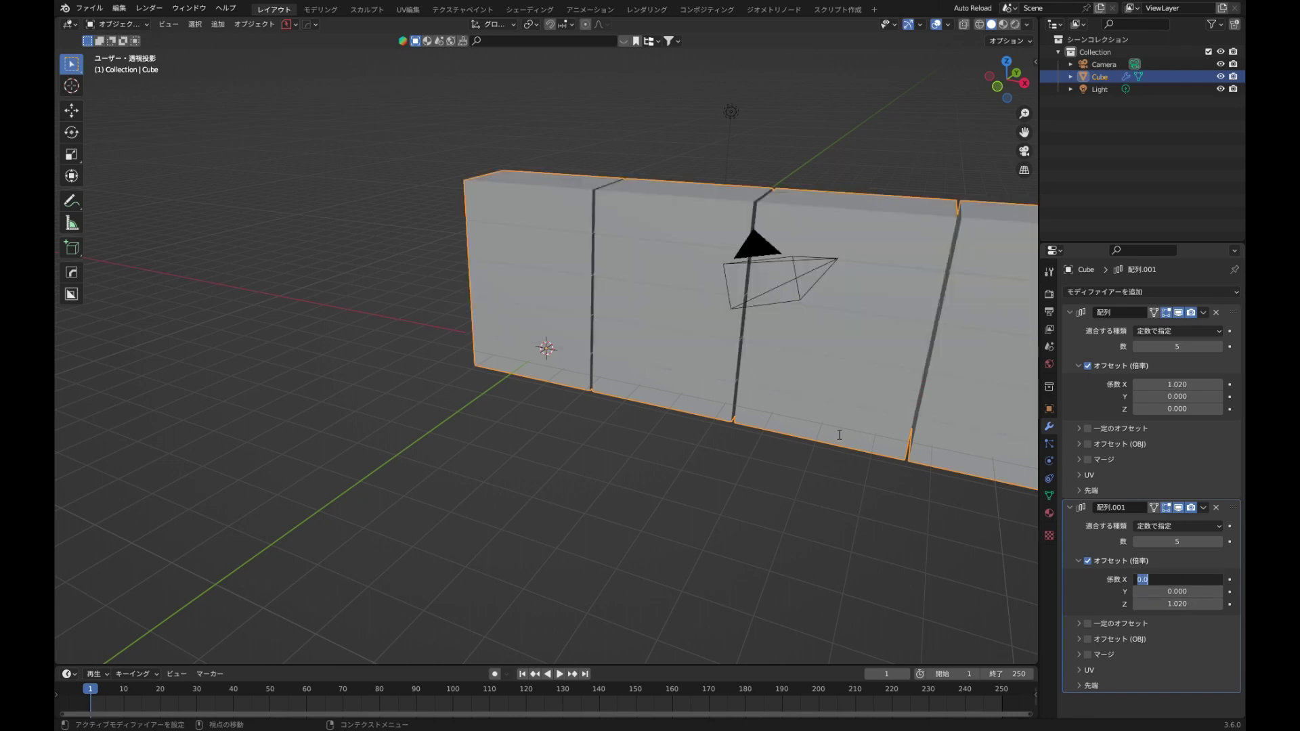
{"action": "mouse_move", "coordinate": [875, 502]}
{"action": "middle_mouse_down"}
{"action": "mouse_move", "coordinate": [902, 446]}
{"action": "mouse_move", "coordinate": [888, 485]}
{"action": "middle_mouse_up"}
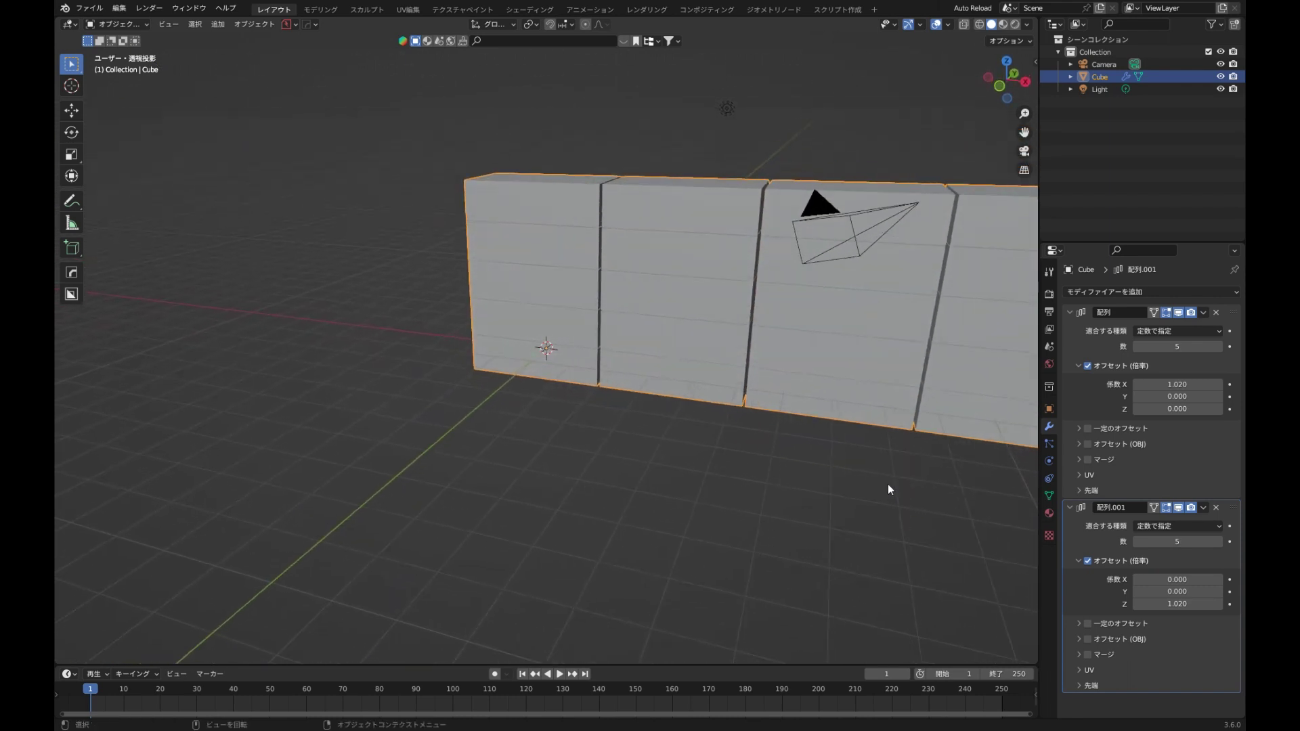
- Set the first array's relative X offset to 1.01 and the second array's relative Z offset to 1.05
{"action": "left_click", "coordinate": [1168, 385]}
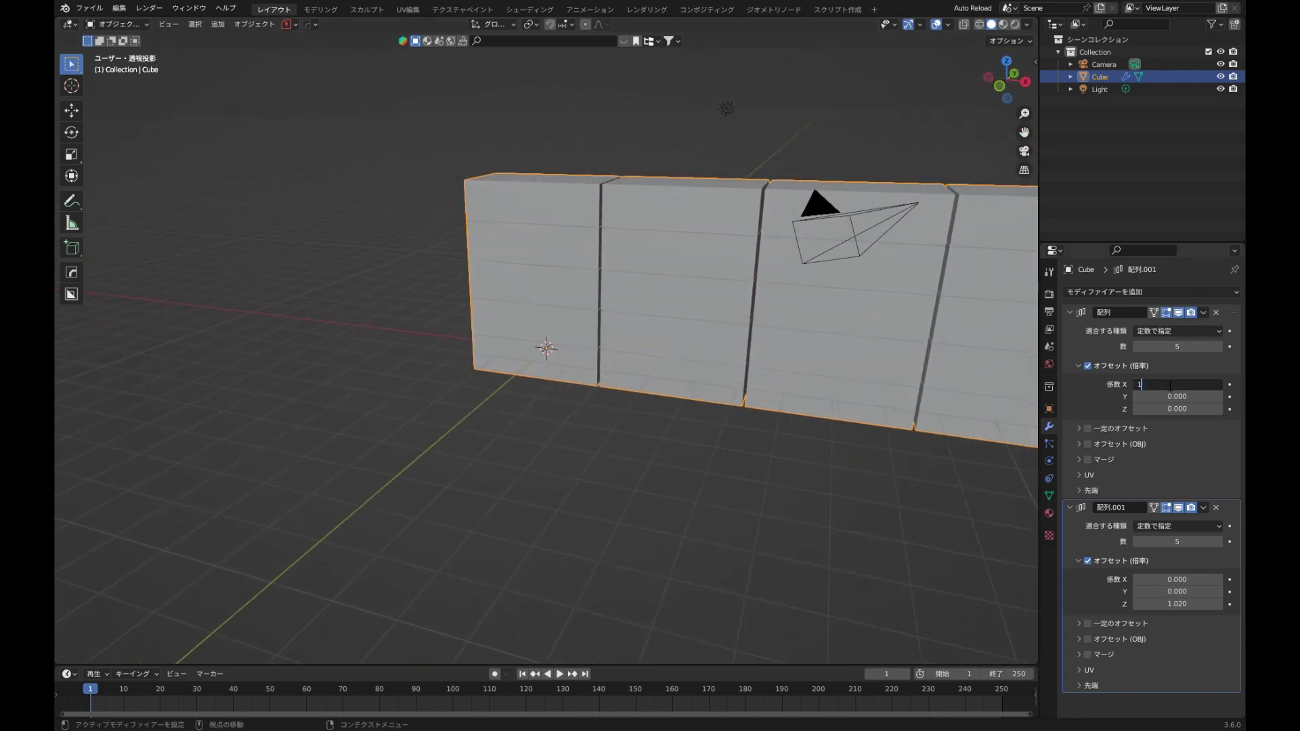
{"action": "type", "text": "1.01"}
{"action": "key", "text": "Return"}
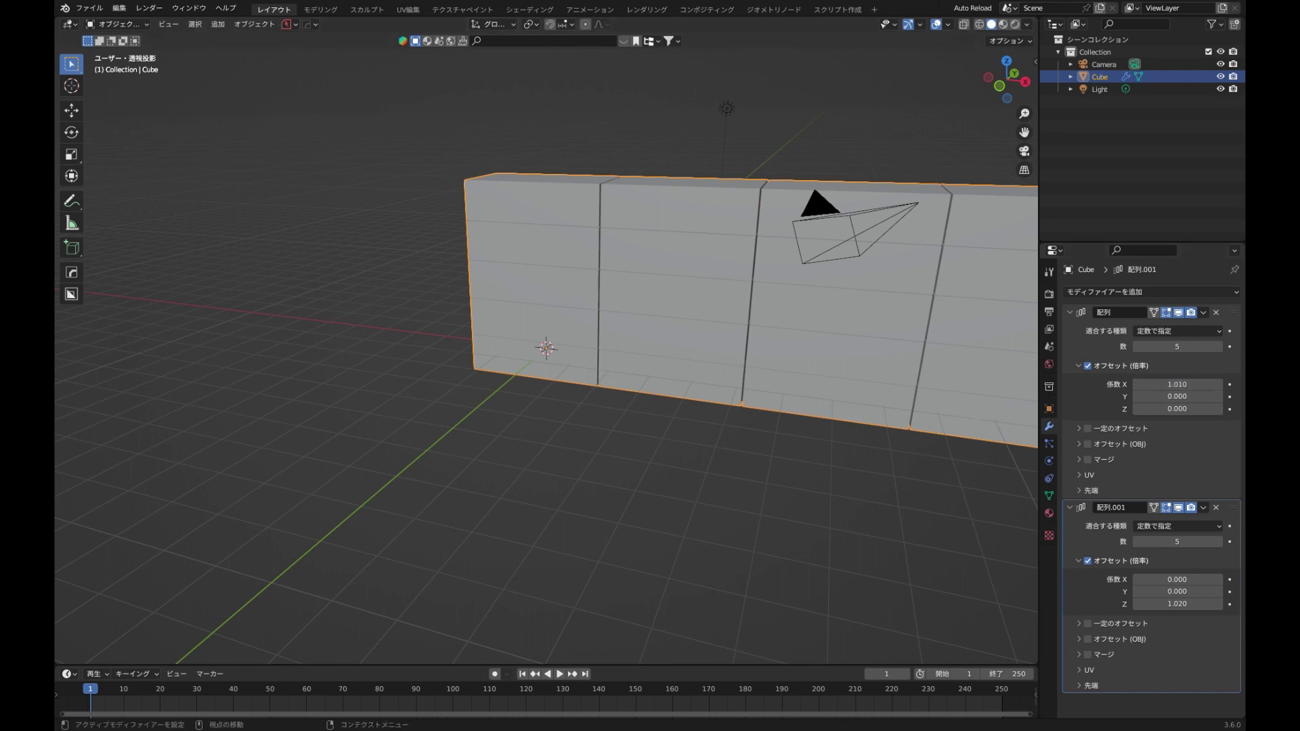
{"action": "left_click", "coordinate": [1178, 611]}
{"action": "type", "text": "1"}
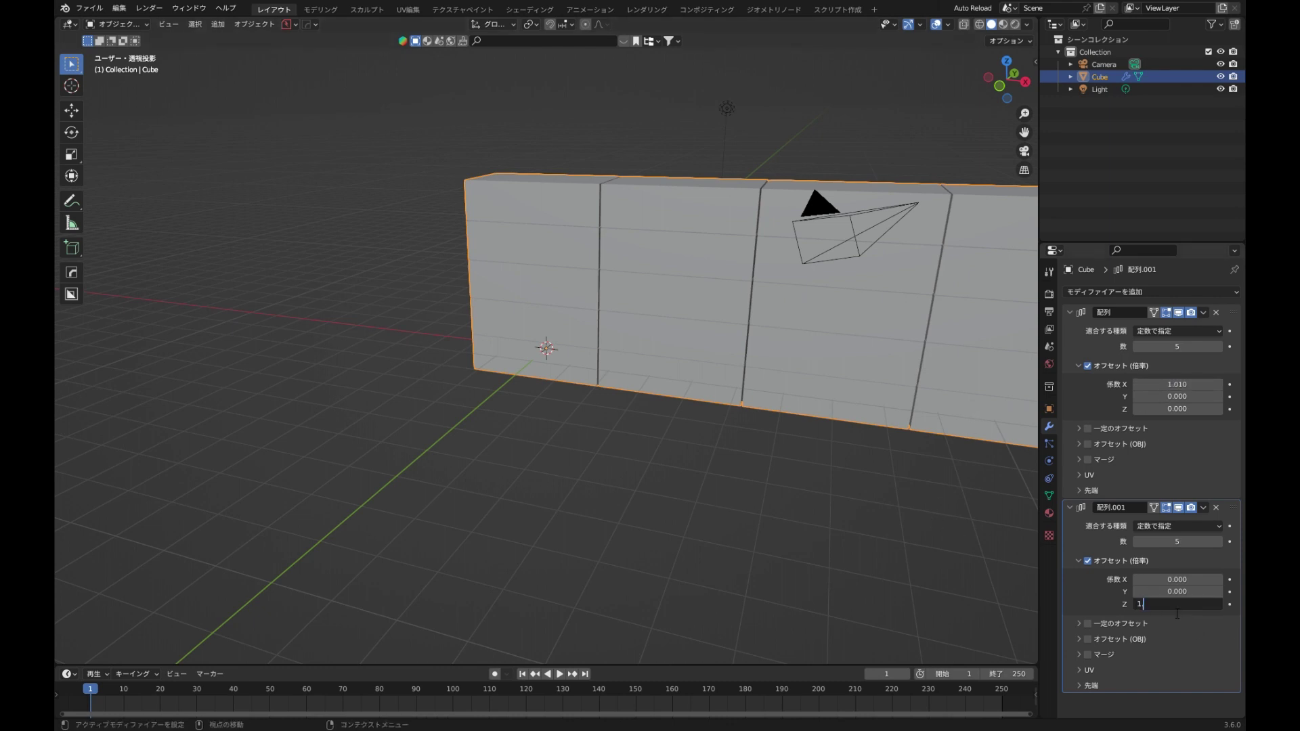
{"action": "type", "text": ".05"}
{"action": "key", "text": "Return"}
{"action": "scroll", "coordinate": [890, 494], "scroll_direction": "down", "scroll_amount": 2}
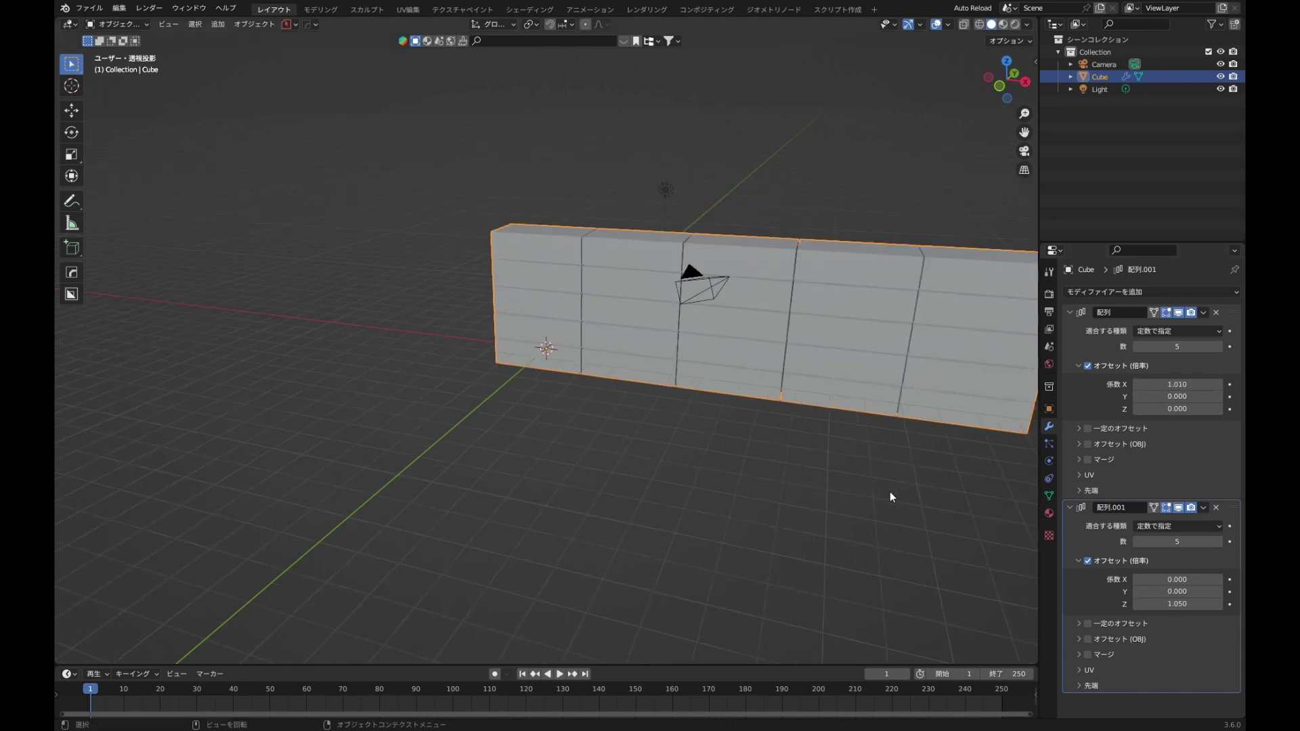
- Snap the 3D cursor to the bottom face of the original brick and return to Object Mode
{"action": "mouse_move", "coordinate": [890, 492]}
{"action": "middle_mouse_down"}
{"action": "mouse_move", "coordinate": [915, 433]}
{"action": "mouse_move", "coordinate": [911, 490]}
{"action": "middle_mouse_up"}
{"action": "middle_click_drag", "start_coordinate": [627, 376], "coordinate": [777, 316]}
{"action": "key", "text": "Tab"}
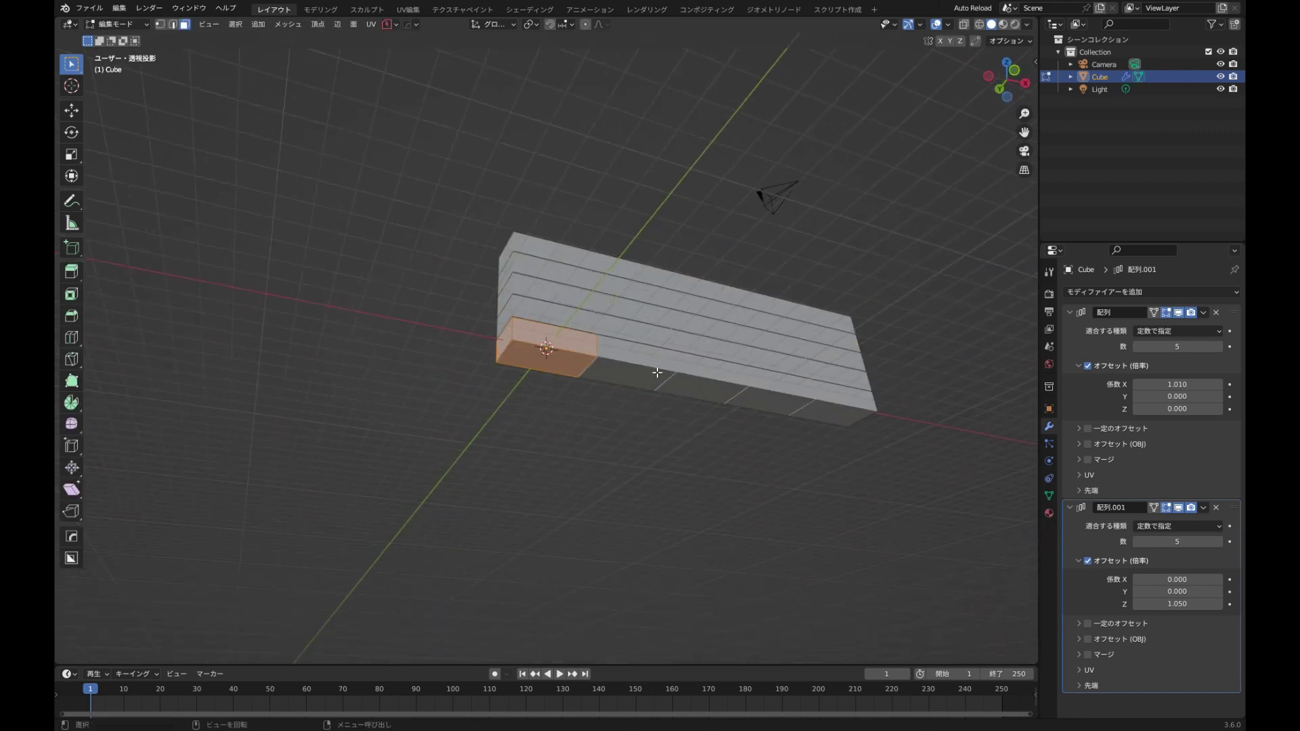
{"action": "left_click", "coordinate": [534, 366]}
{"action": "key", "text": "ctrl+Tab"}
{"action": "left_click", "coordinate": [521, 396]}
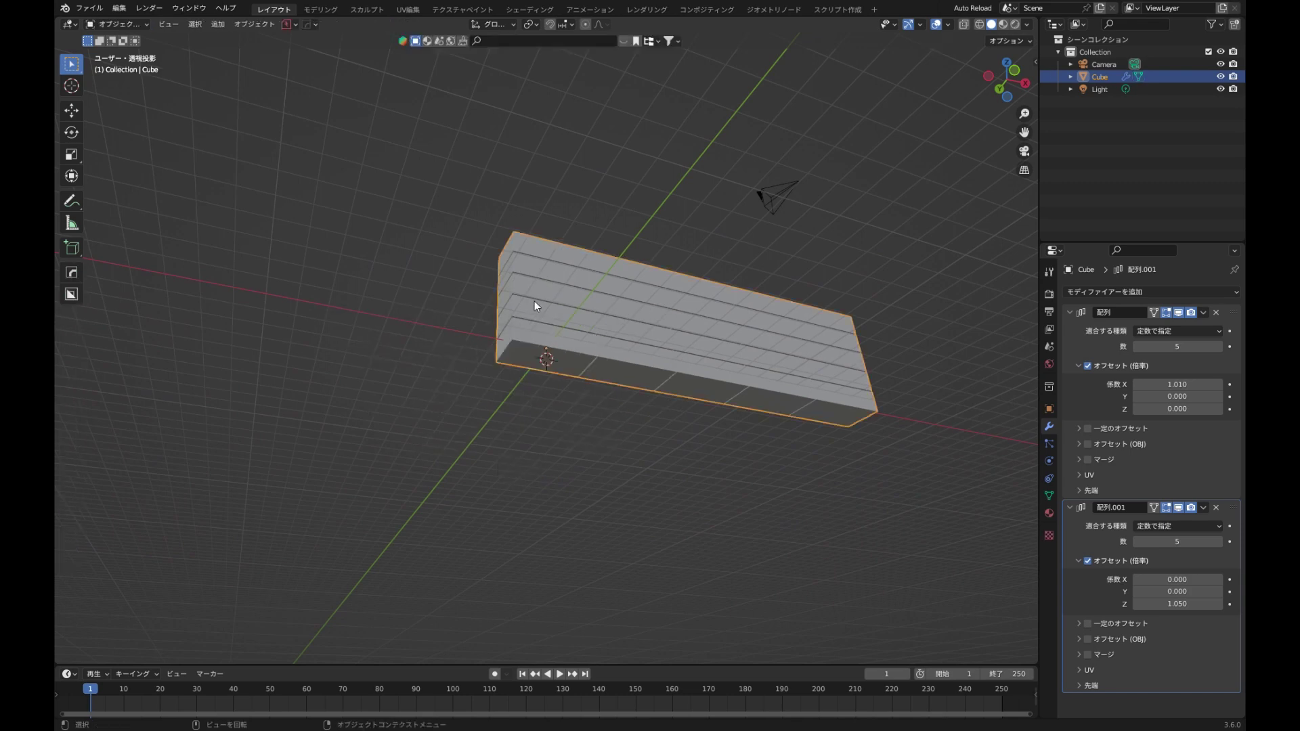
- Add a plane at the 3D cursor and lower it slightly along Z beneath the wall
{"action": "key", "text": "shift+a"}
{"action": "mouse_move", "coordinate": [535, 300]}
{"action": "left_click", "coordinate": [588, 315]}
{"action": "key", "text": "g"}
{"action": "key", "text": "z"}
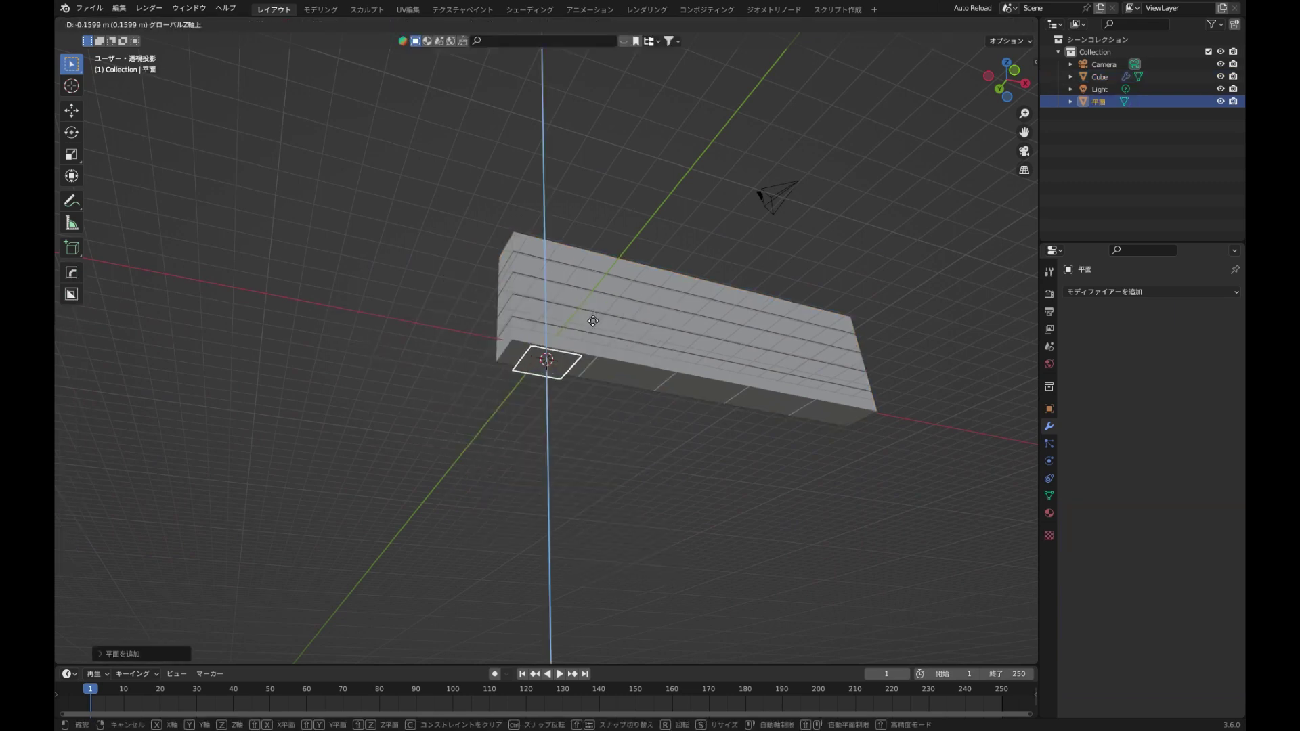
{"action": "key", "text": "Return"}
- Scale the plane up into a large floor and shift it horizontally so it extends beneath the whole brick wall
{"action": "key", "text": "g"}
{"action": "key", "text": "s"}
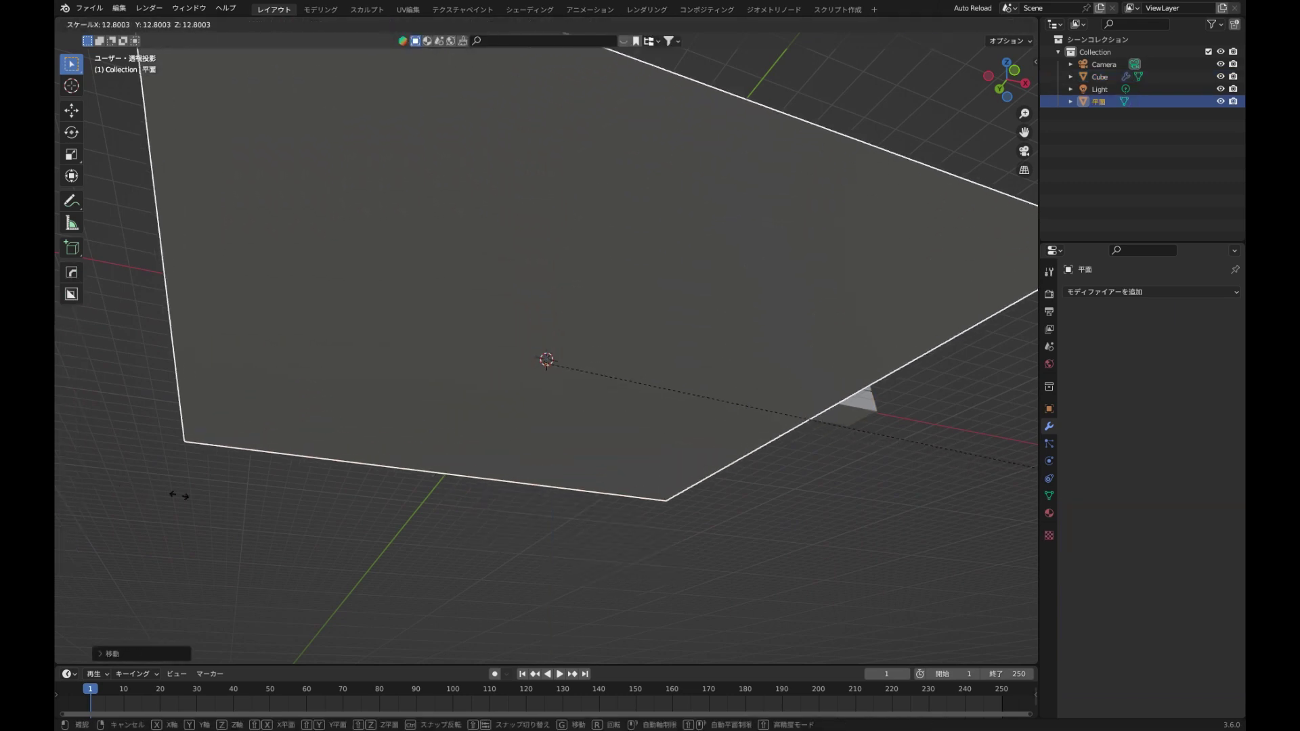
{"action": "left_click", "coordinate": [508, 529]}
{"action": "middle_click_drag", "start_coordinate": [508, 529], "coordinate": [510, 604]}
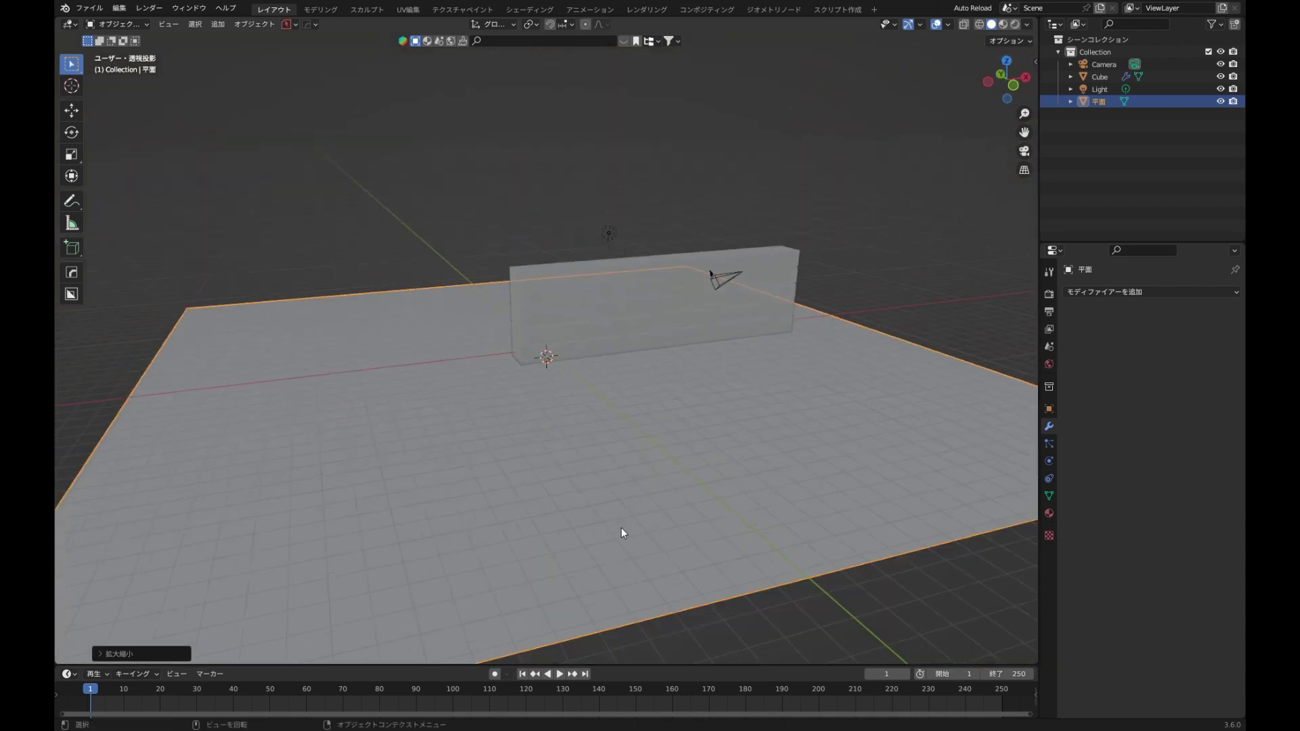
{"action": "key", "text": "g"}
{"action": "key", "text": "y"}
{"action": "left_click", "coordinate": [745, 526]}
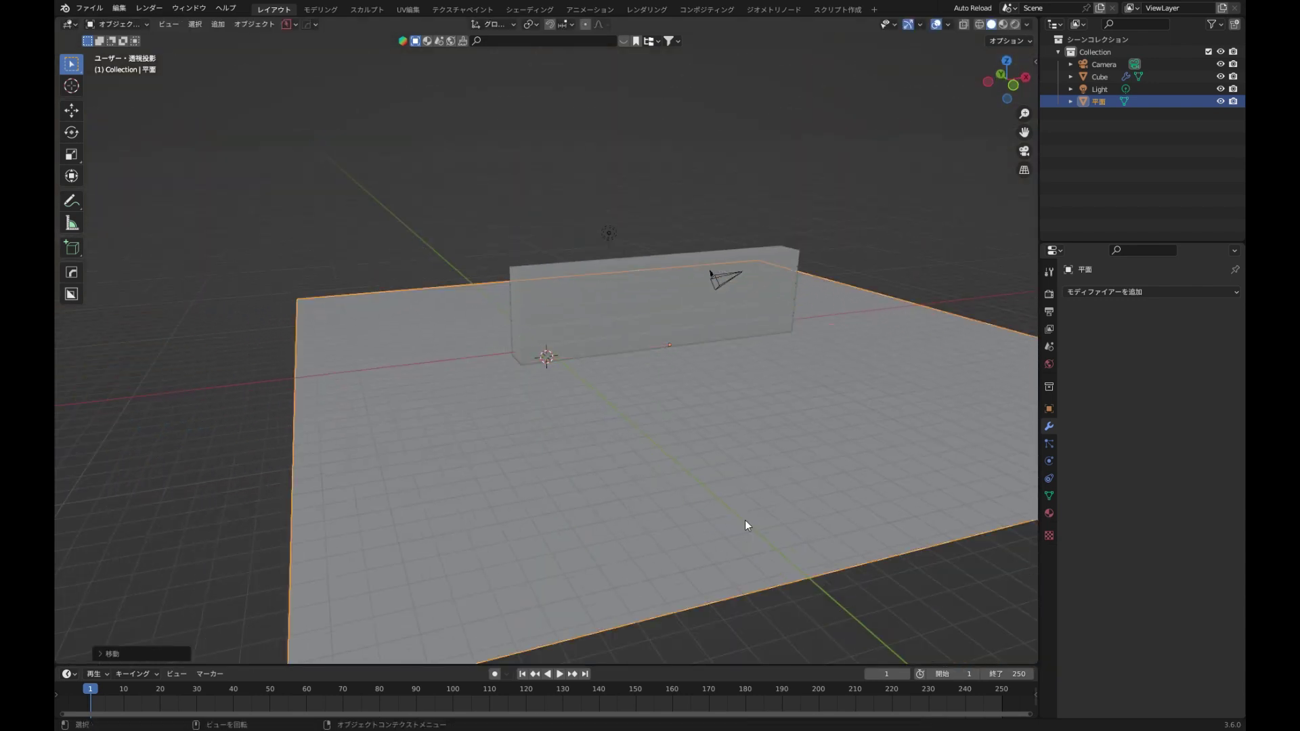
- Make the floor plane a passive rigid body and choose its collision shape
{"action": "left_click", "coordinate": [1050, 461]}
{"action": "left_click", "coordinate": [1115, 373]}
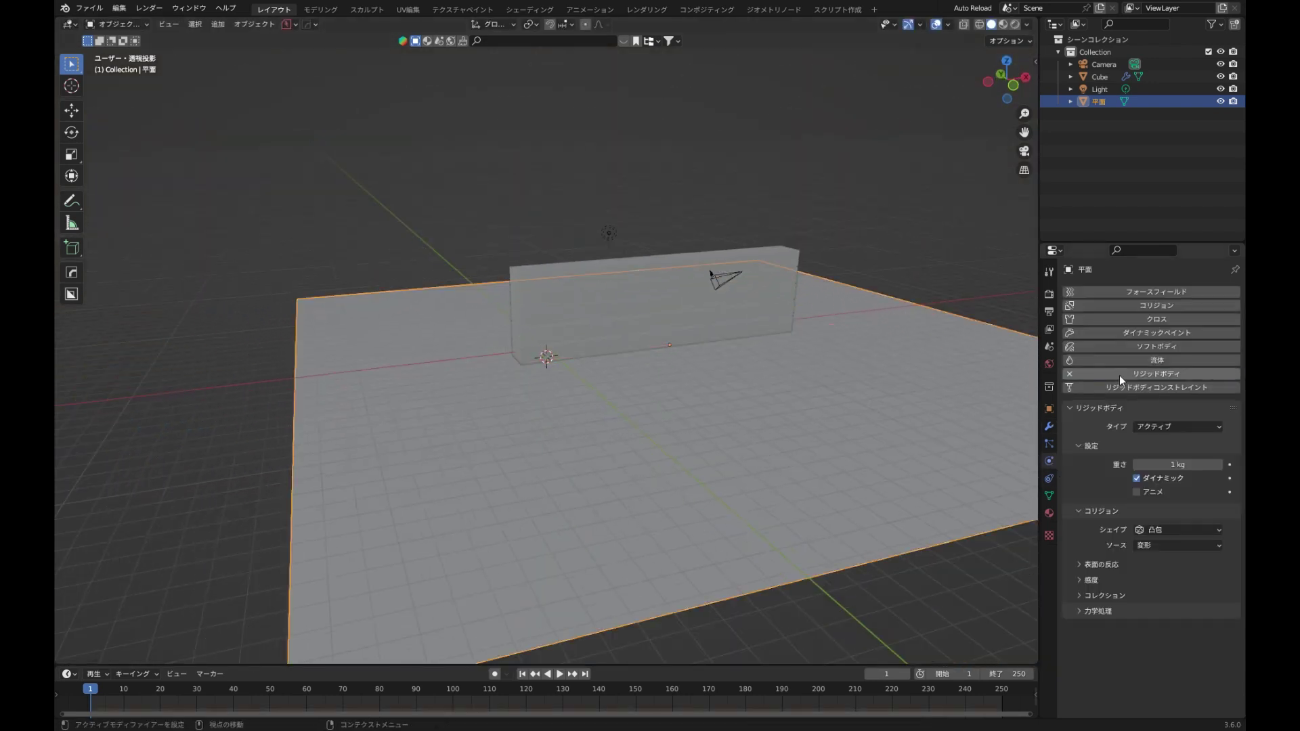
{"action": "left_click", "coordinate": [1158, 428]}
{"action": "left_click", "coordinate": [1158, 454]}
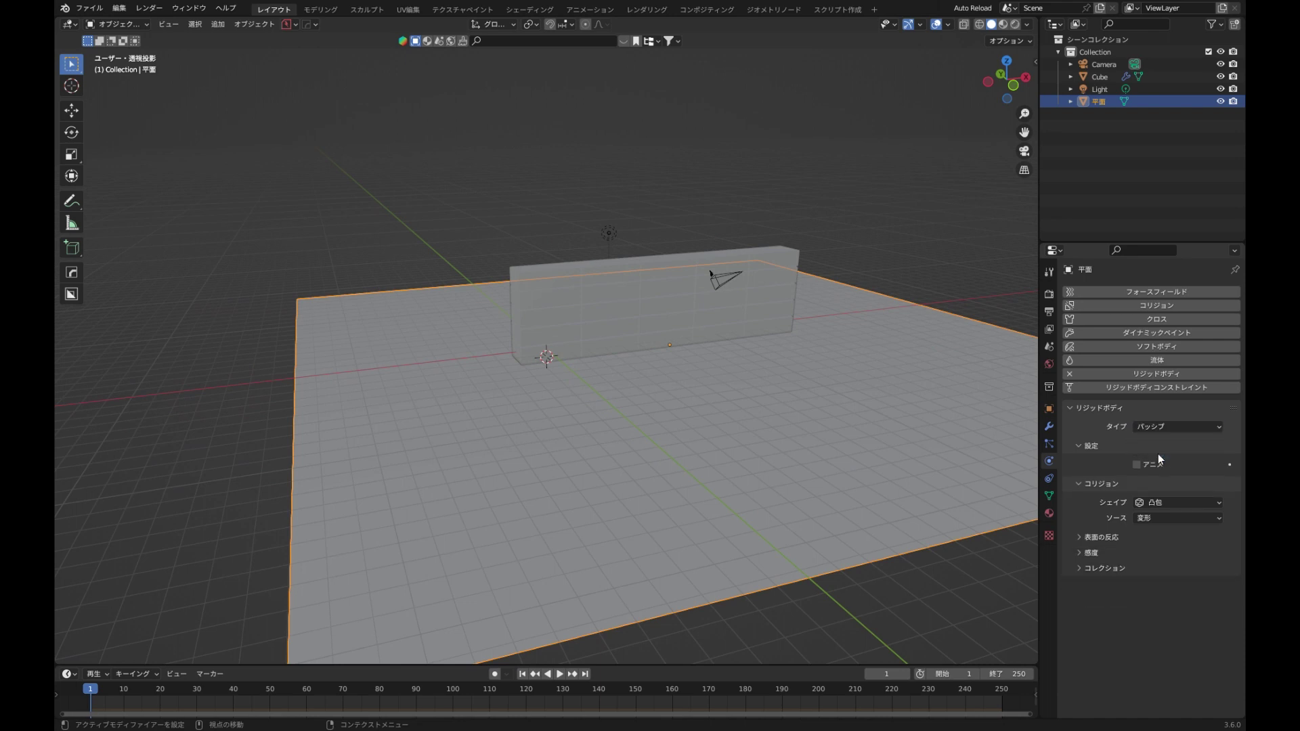
{"action": "left_click", "coordinate": [1161, 501]}
{"action": "left_click", "coordinate": [1167, 584]}
- Apply both Array modifiers on the brick wall
{"action": "left_click", "coordinate": [706, 279]}
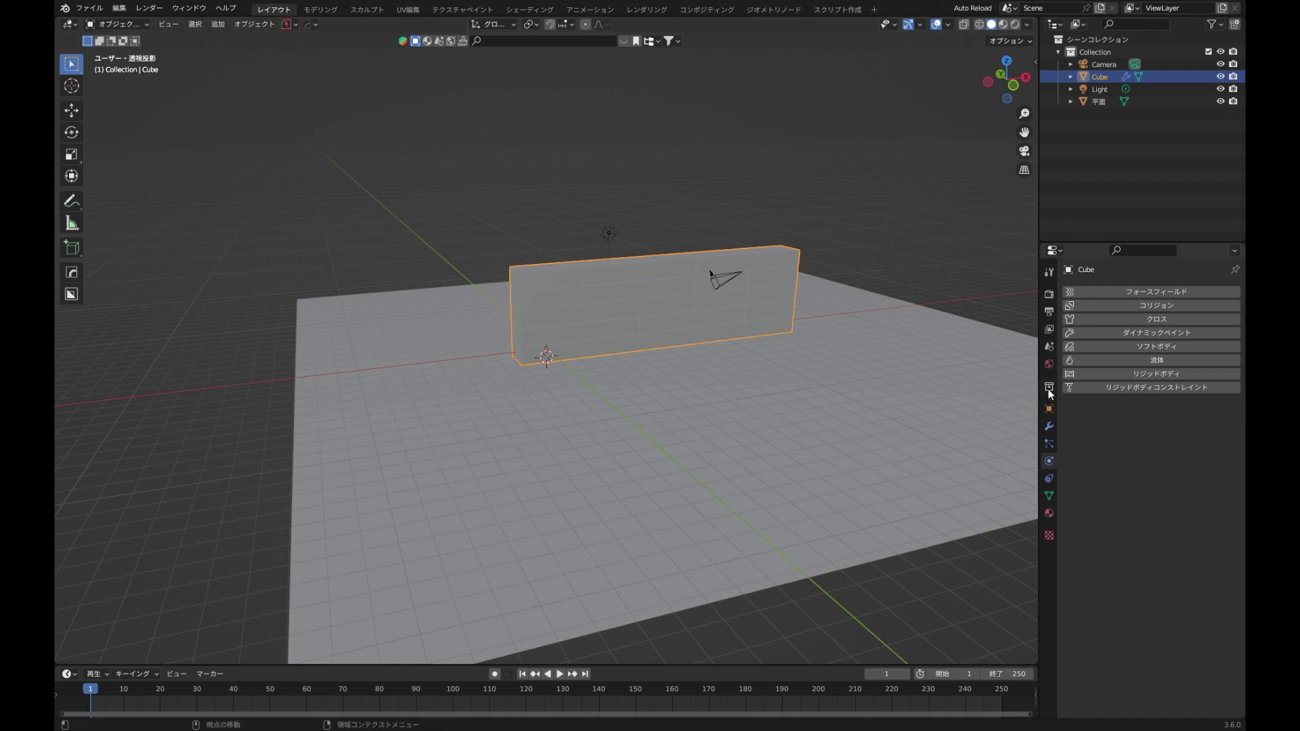
{"action": "left_click", "coordinate": [1050, 427]}
{"action": "left_click", "coordinate": [1162, 427]}
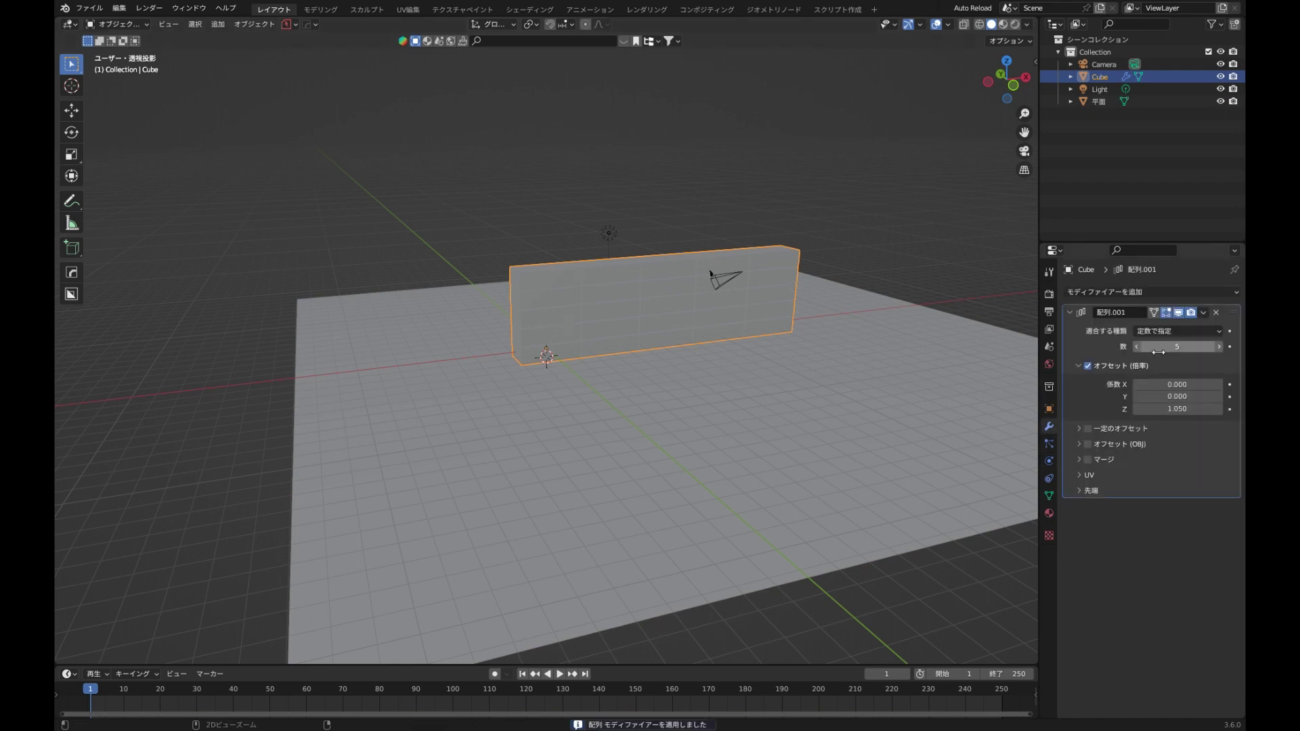
{"action": "key", "text": "ctrl+a"}
- Separate the whole wall mesh by loose parts into individual brick objects and return to Object Mode
{"action": "key", "text": "Tab"}
{"action": "key", "text": "a"}
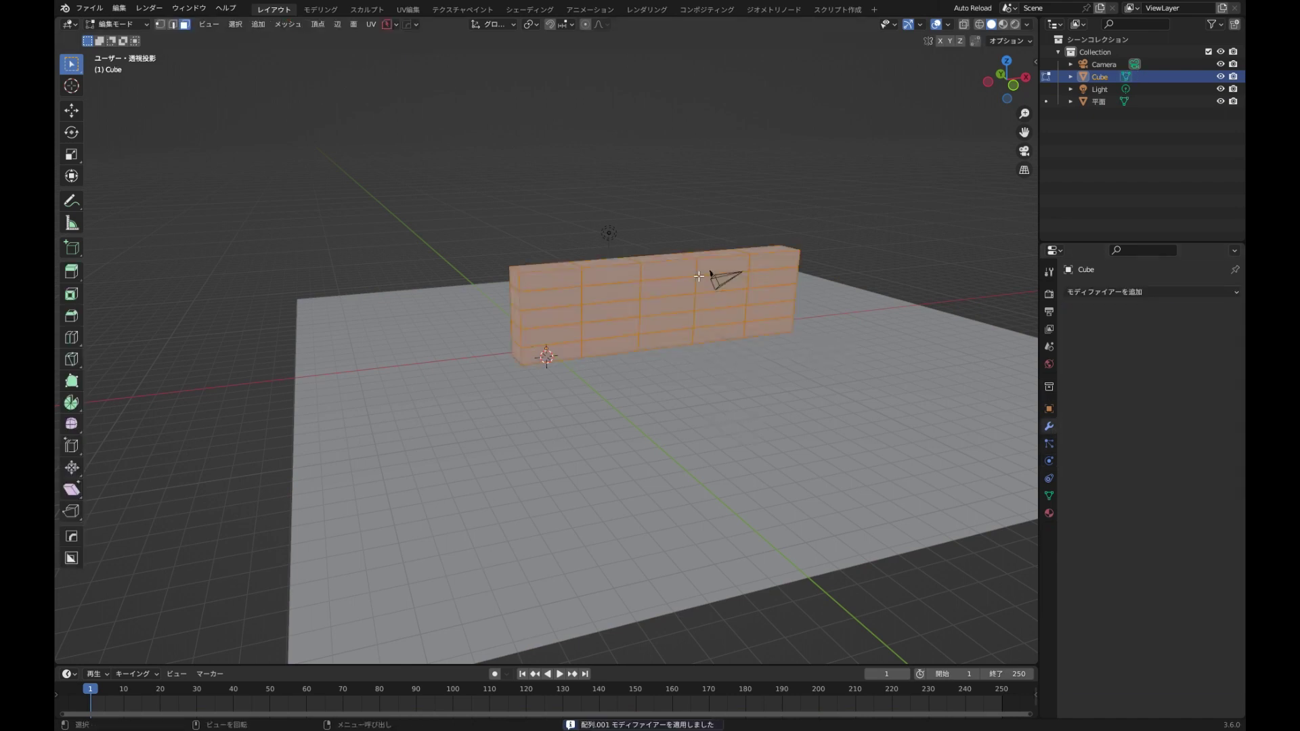
{"action": "key", "text": "p"}
{"action": "left_click", "coordinate": [688, 298]}
{"action": "key", "text": "Tab"}
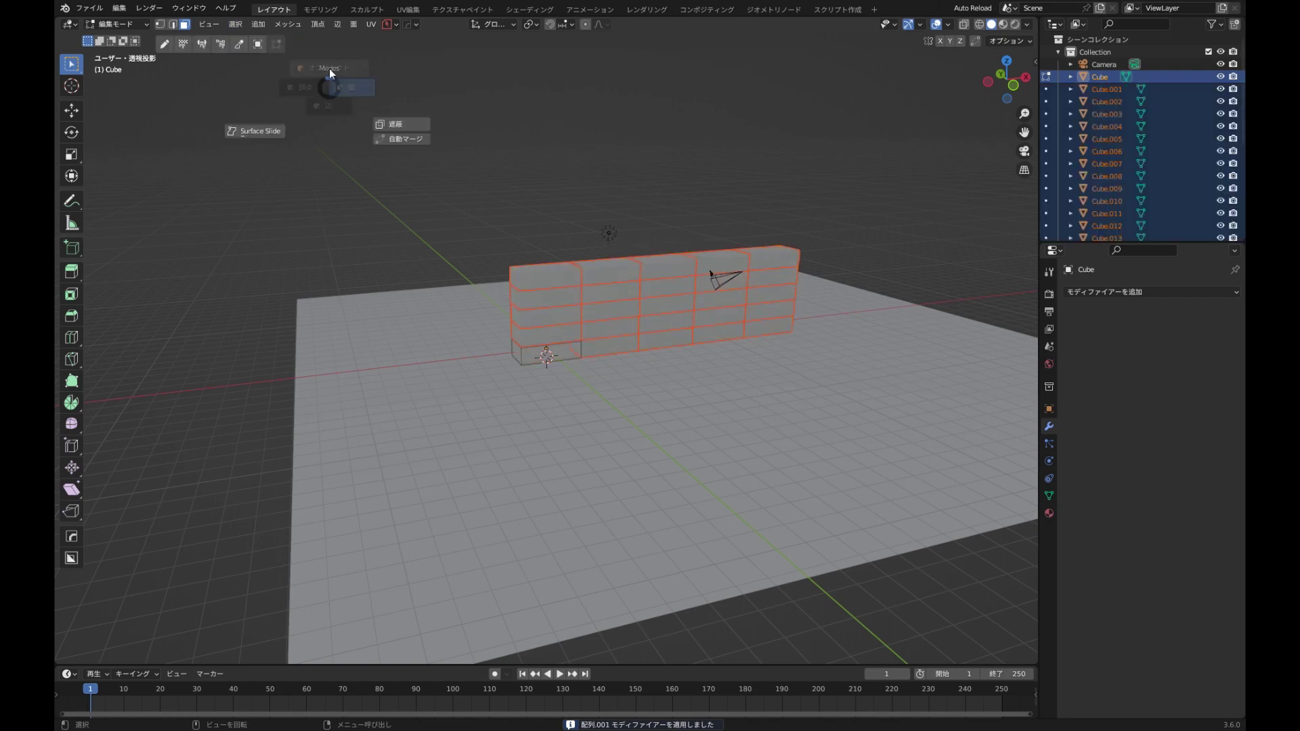
- Set the origin of every selected brick to its own centre of mass by volume
{"action": "left_click", "coordinate": [258, 23]}
{"action": "mouse_move", "coordinate": [318, 51]}
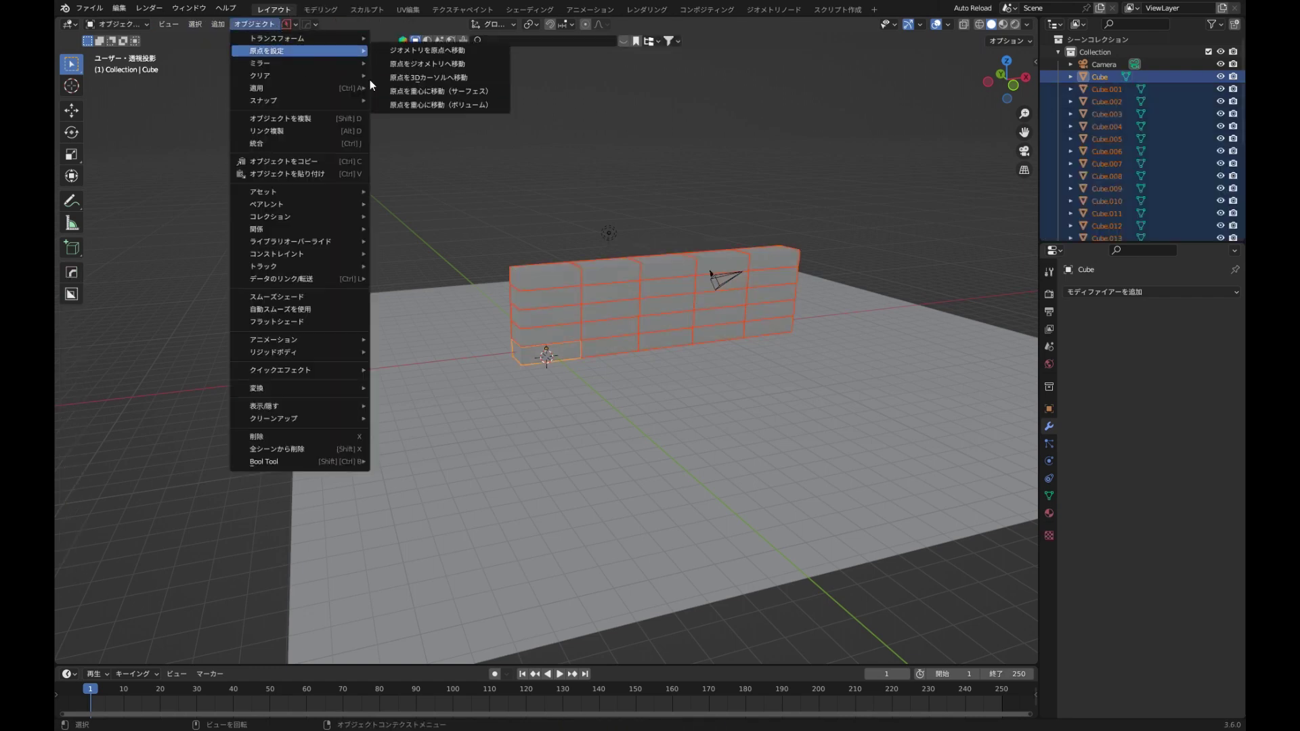
{"action": "left_click", "coordinate": [398, 104]}
- Add a rigid body to all the selected bricks and briefly play the simulation
{"action": "left_click", "coordinate": [256, 24]}
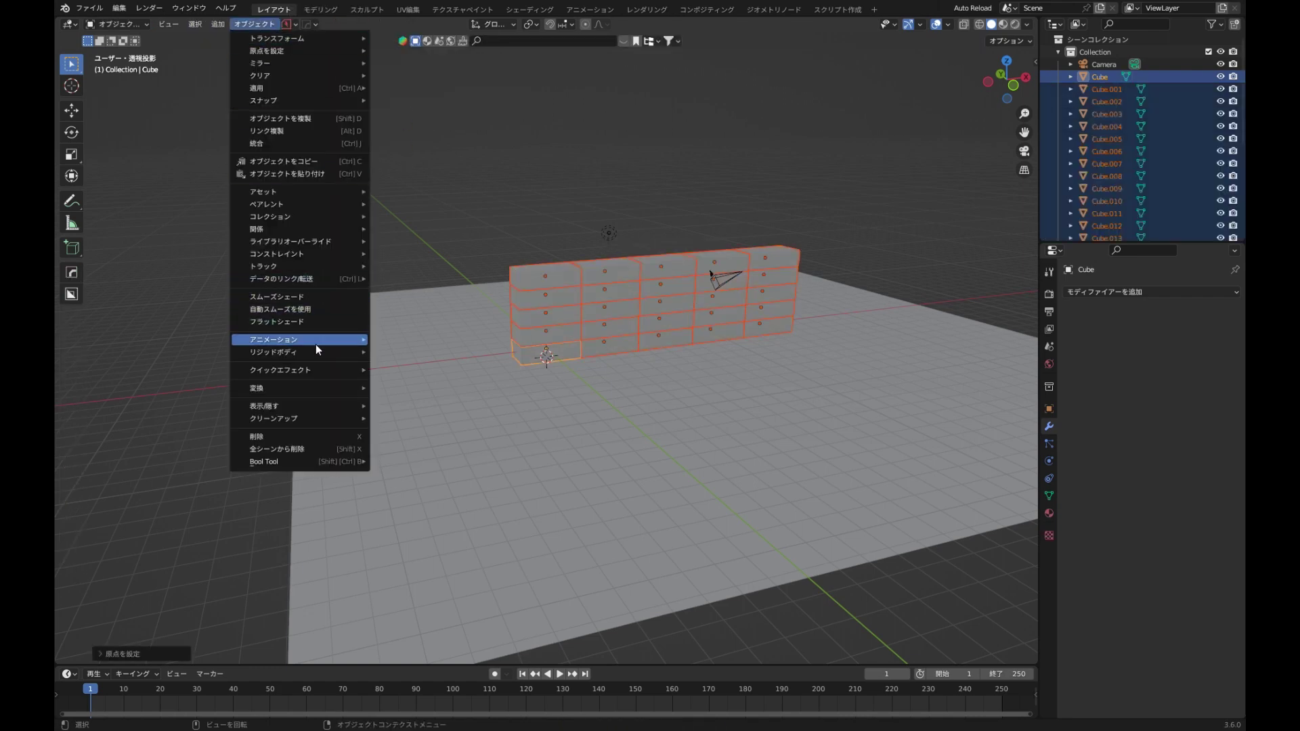
{"action": "mouse_move", "coordinate": [316, 347]}
{"action": "left_click", "coordinate": [448, 351]}
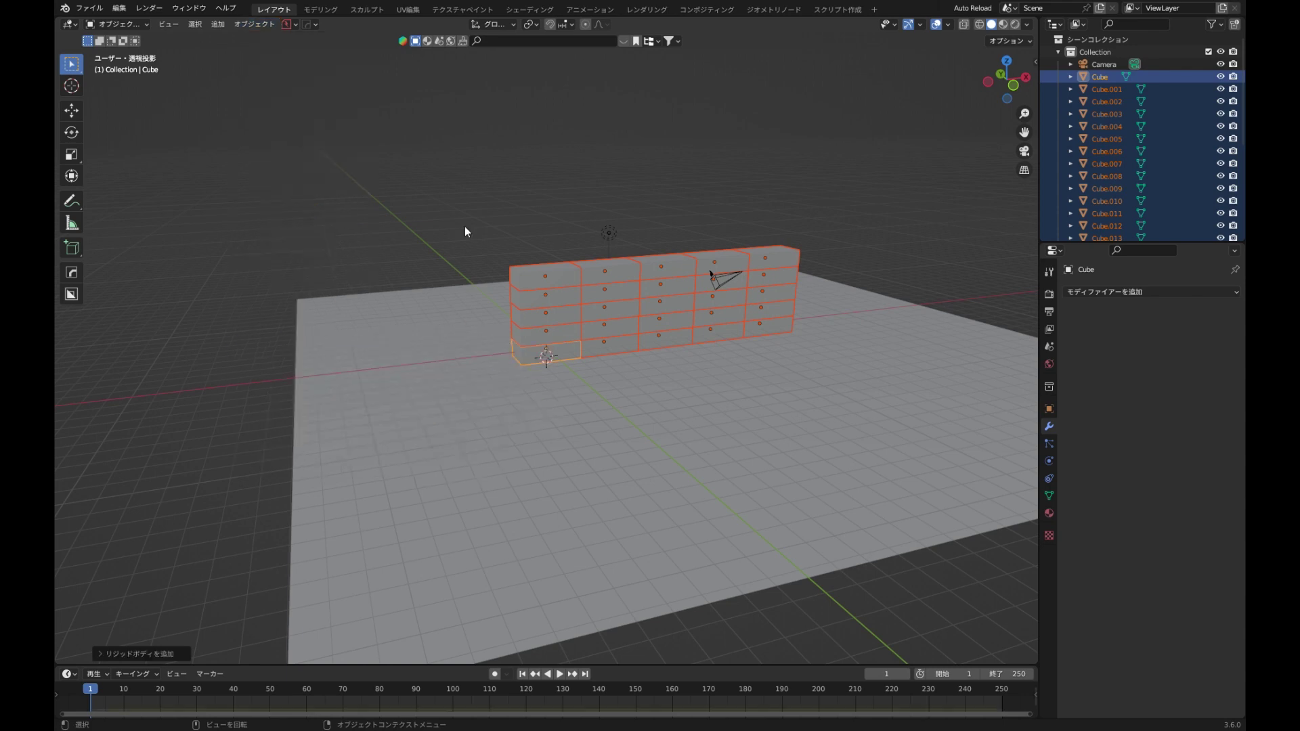
{"action": "key", "text": "space"}
{"action": "key", "text": "Escape"}
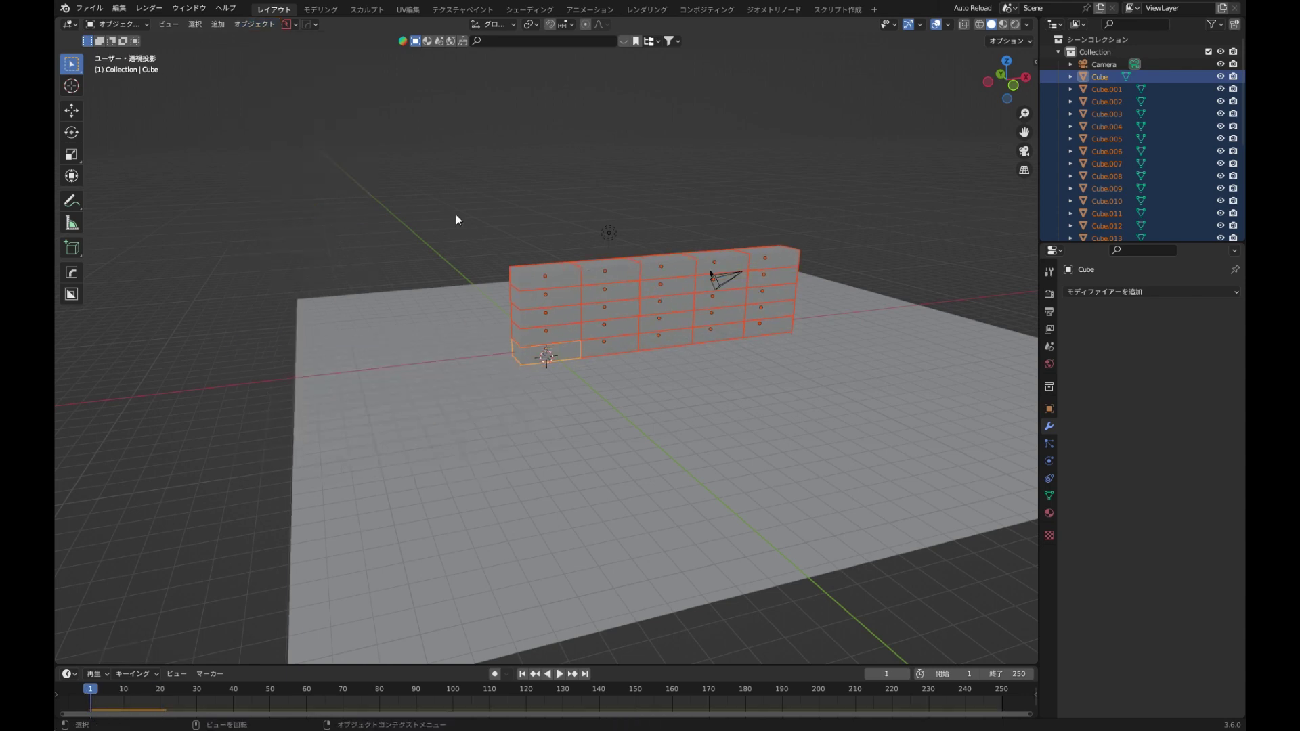
- Connect the bricks' rigid bodies with Fixed constraints, using the Chain by Distance connection pattern, and play the simulation
{"action": "left_click", "coordinate": [254, 24]}
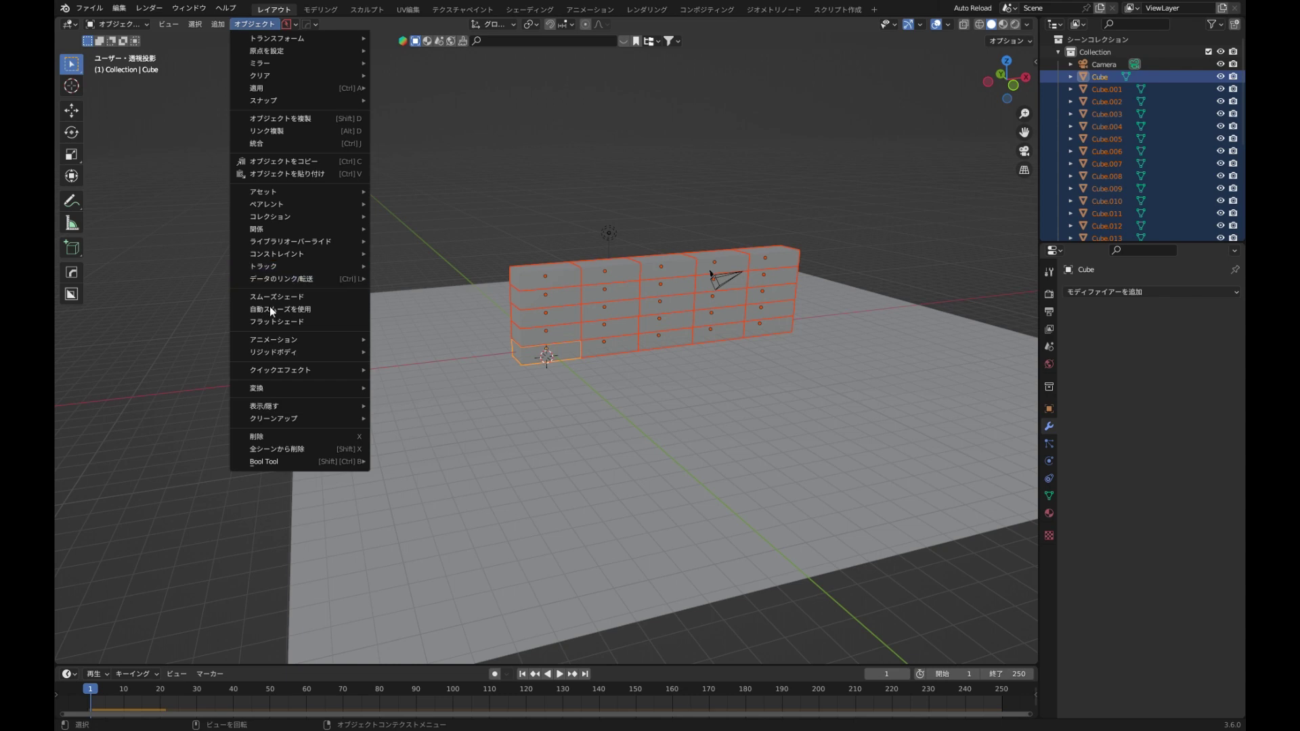
{"action": "mouse_move", "coordinate": [282, 351]}
{"action": "left_click", "coordinate": [413, 465]}
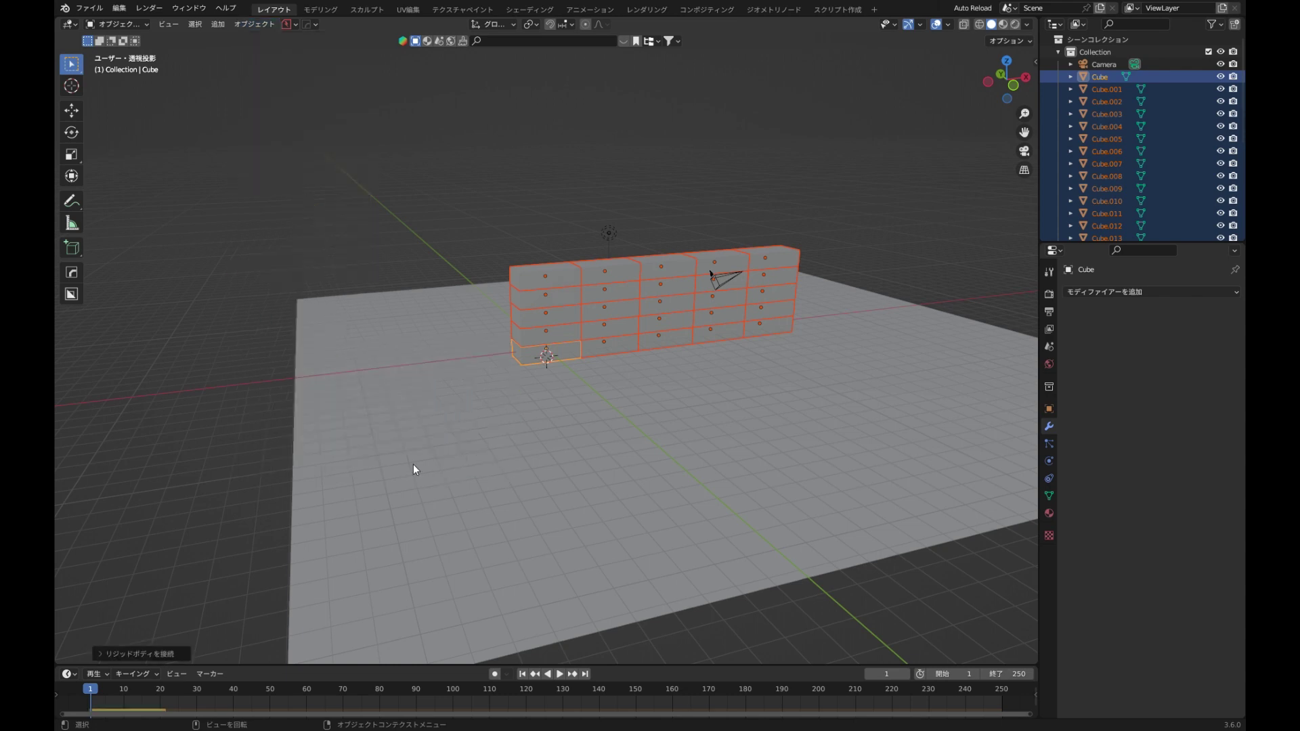
{"action": "left_click", "coordinate": [164, 656]}
{"action": "left_click", "coordinate": [191, 651]}
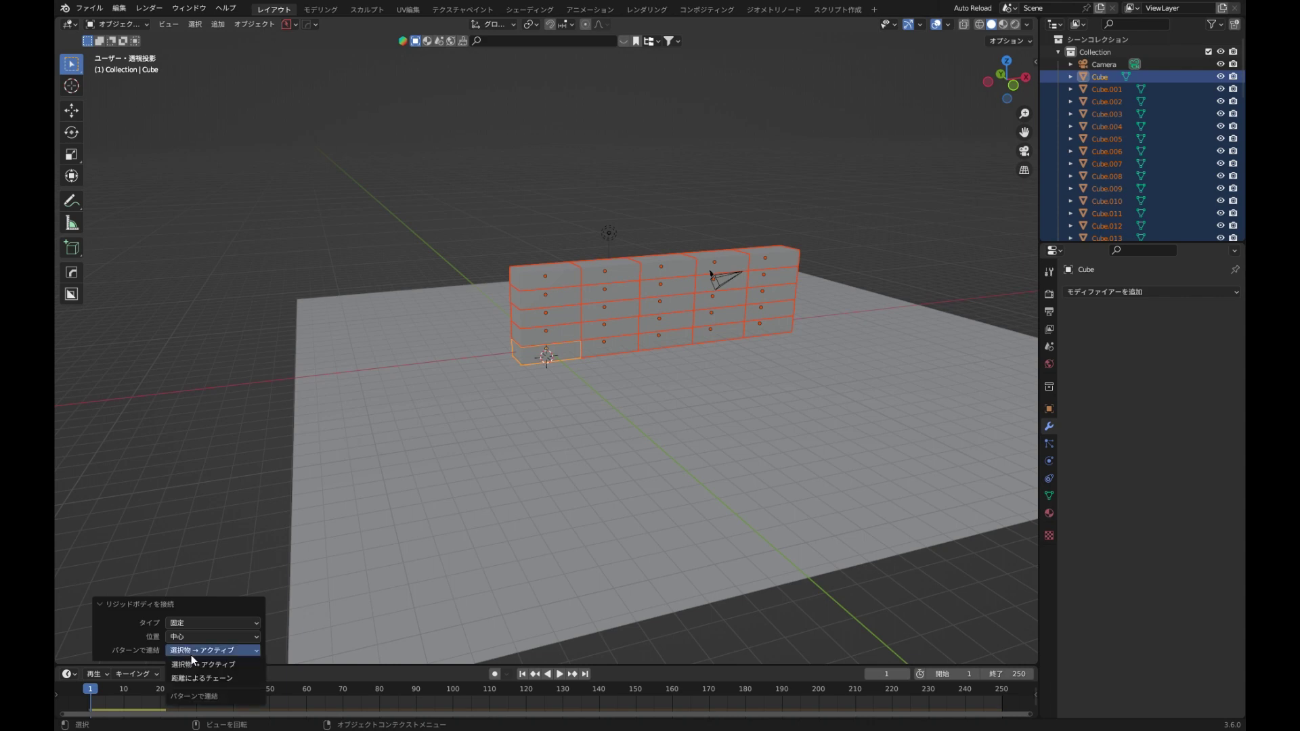
{"action": "left_click", "coordinate": [215, 684]}
{"action": "middle_click_drag", "start_coordinate": [603, 468], "coordinate": [537, 462]}
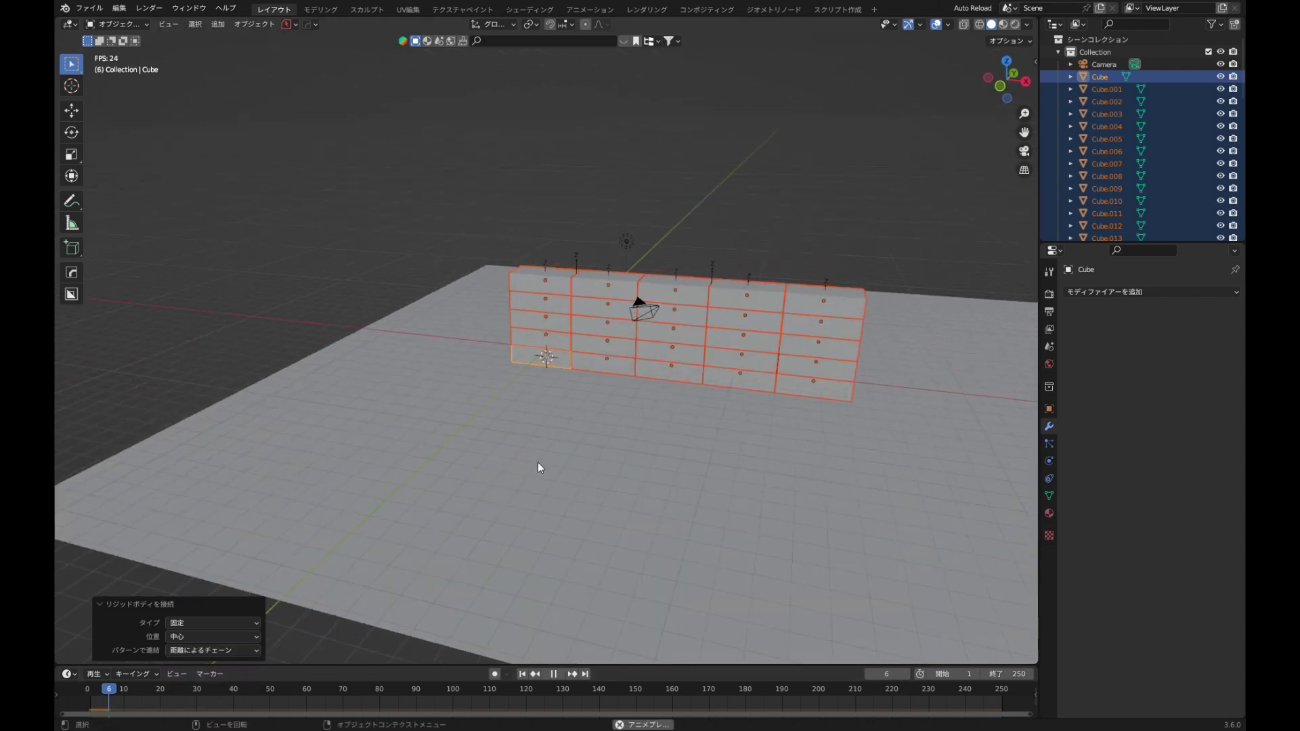
- Select only the brick in the centre of the wall in Object Mode and snap the 3D cursor to it
{"action": "left_click", "coordinate": [684, 338]}
{"action": "key", "text": "ctrl+Tab"}
{"action": "left_click", "coordinate": [746, 340]}
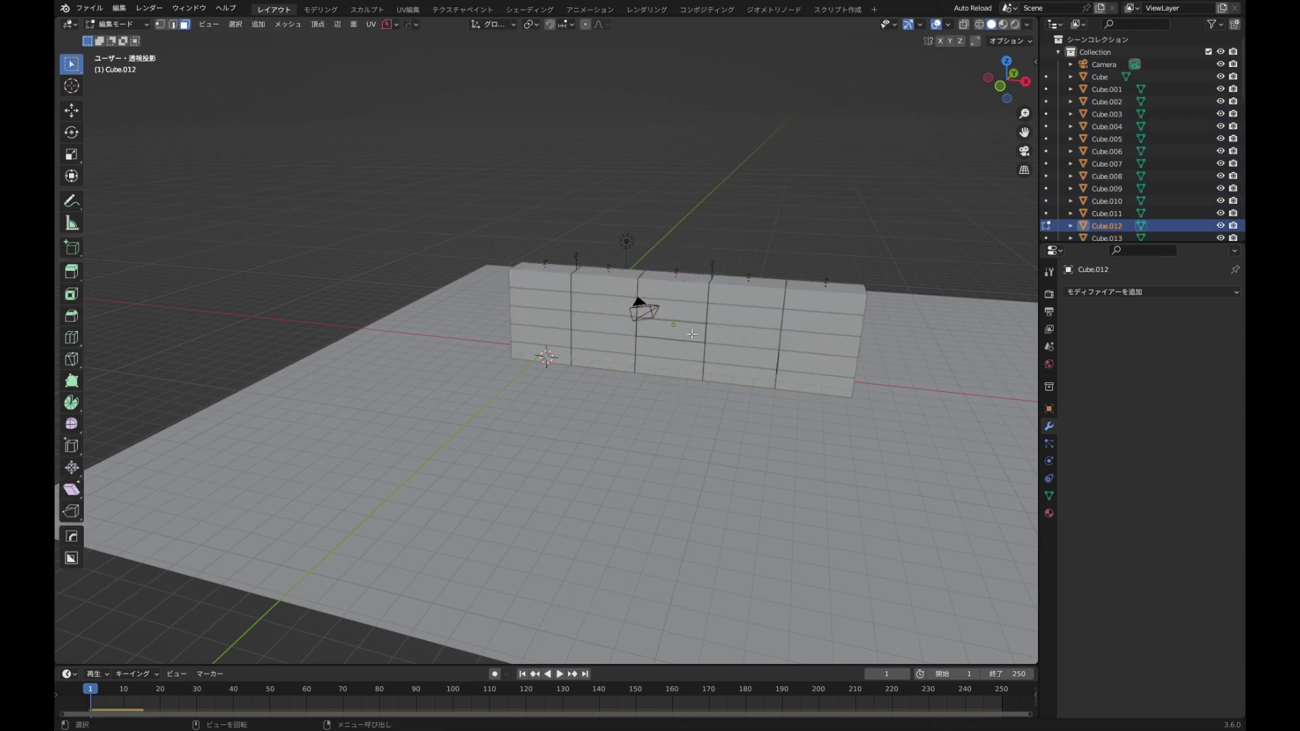
{"action": "key", "text": "Tab"}
{"action": "key", "text": "shift+s"}
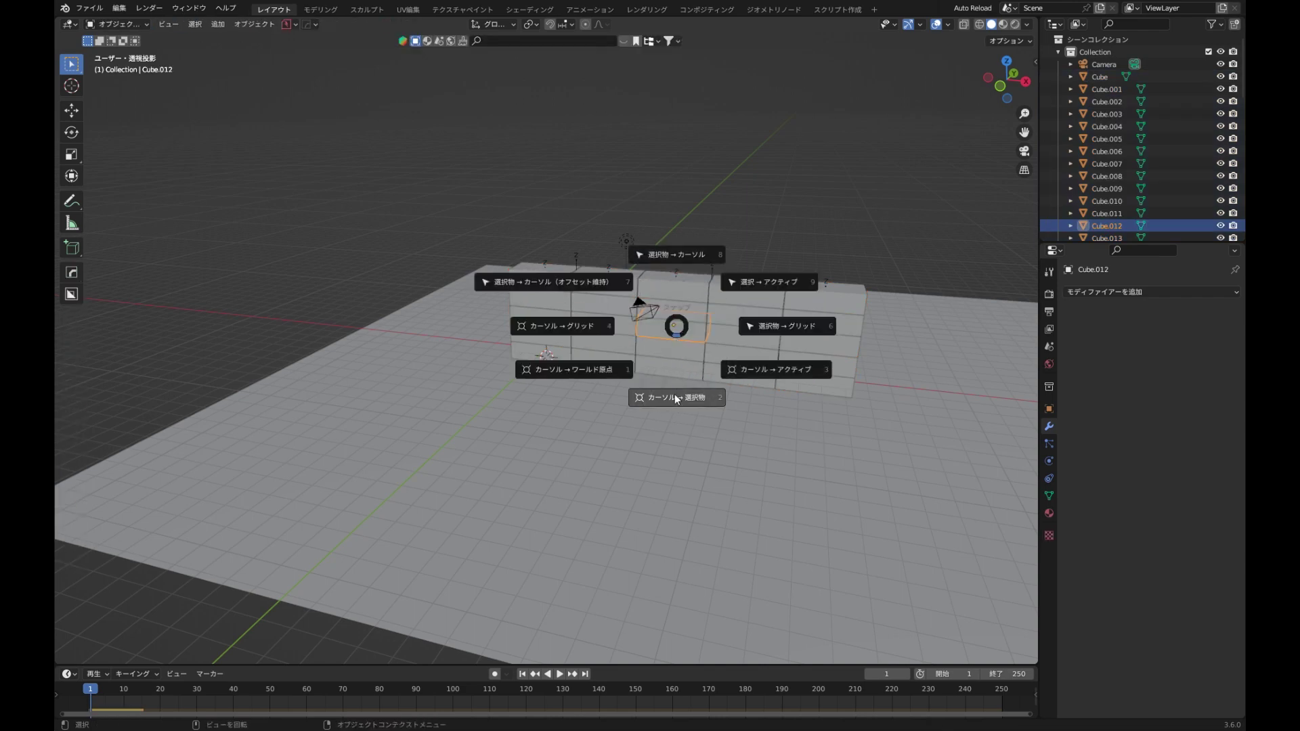
{"action": "left_click", "coordinate": [676, 399]}
- Add a Quad Sphere at the 3D cursor and move it about -14.27 m along Y, in front of the wall
{"action": "key", "text": "shift+a"}
{"action": "mouse_move", "coordinate": [681, 365]}
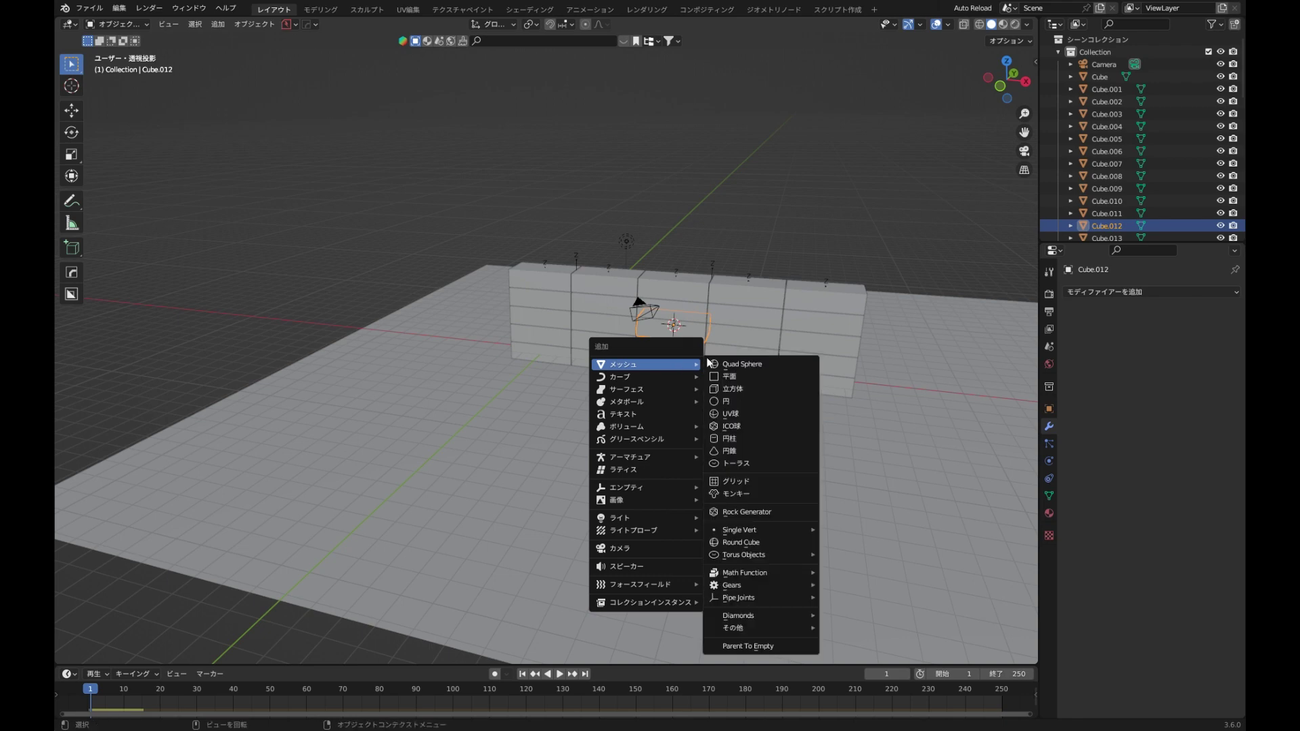
{"action": "left_click", "coordinate": [751, 369]}
{"action": "scroll", "coordinate": [751, 369], "scroll_direction": "down", "scroll_amount": 4}
{"action": "middle_click_drag", "start_coordinate": [750, 369], "coordinate": [779, 316]}
{"action": "key", "text": "g"}
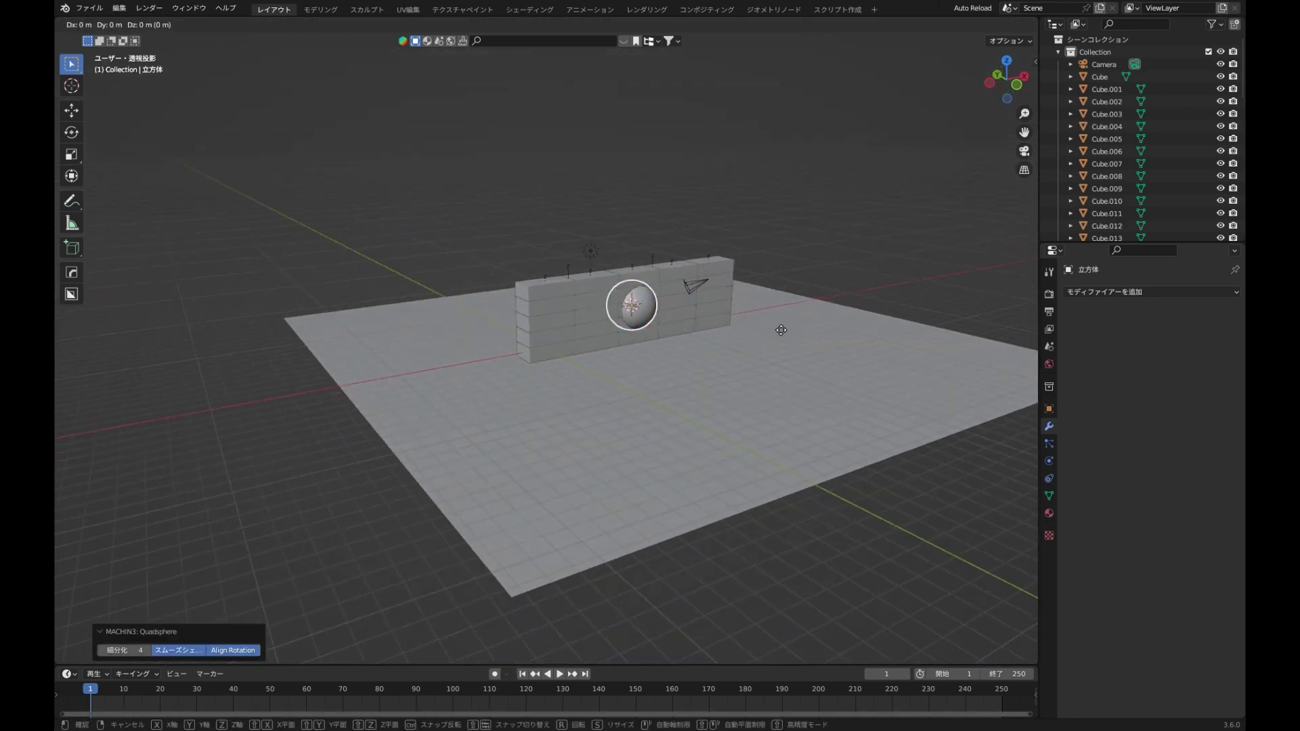
{"action": "key", "text": "y"}
{"action": "left_click", "coordinate": [926, 416]}
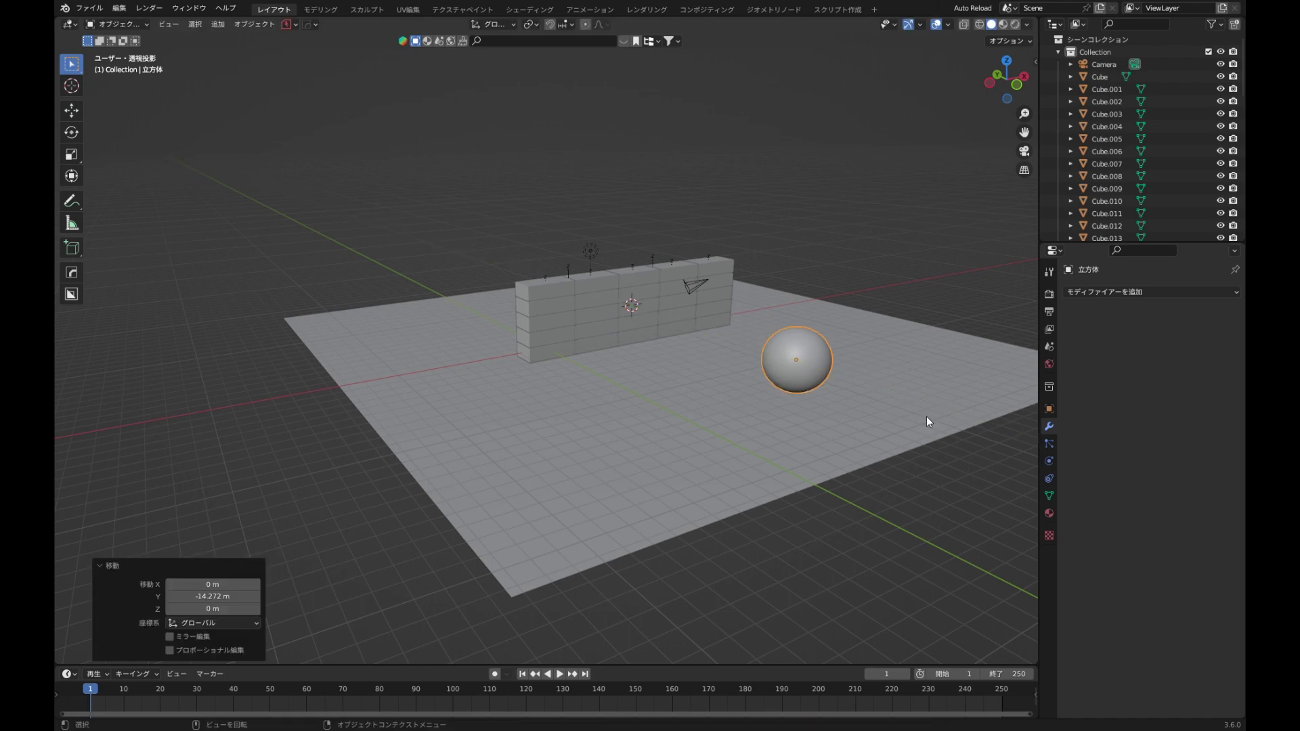
- Give the sphere a rigid body of type Passive with Animated enabled
{"action": "left_click", "coordinate": [1050, 462]}
{"action": "left_click", "coordinate": [1173, 379]}
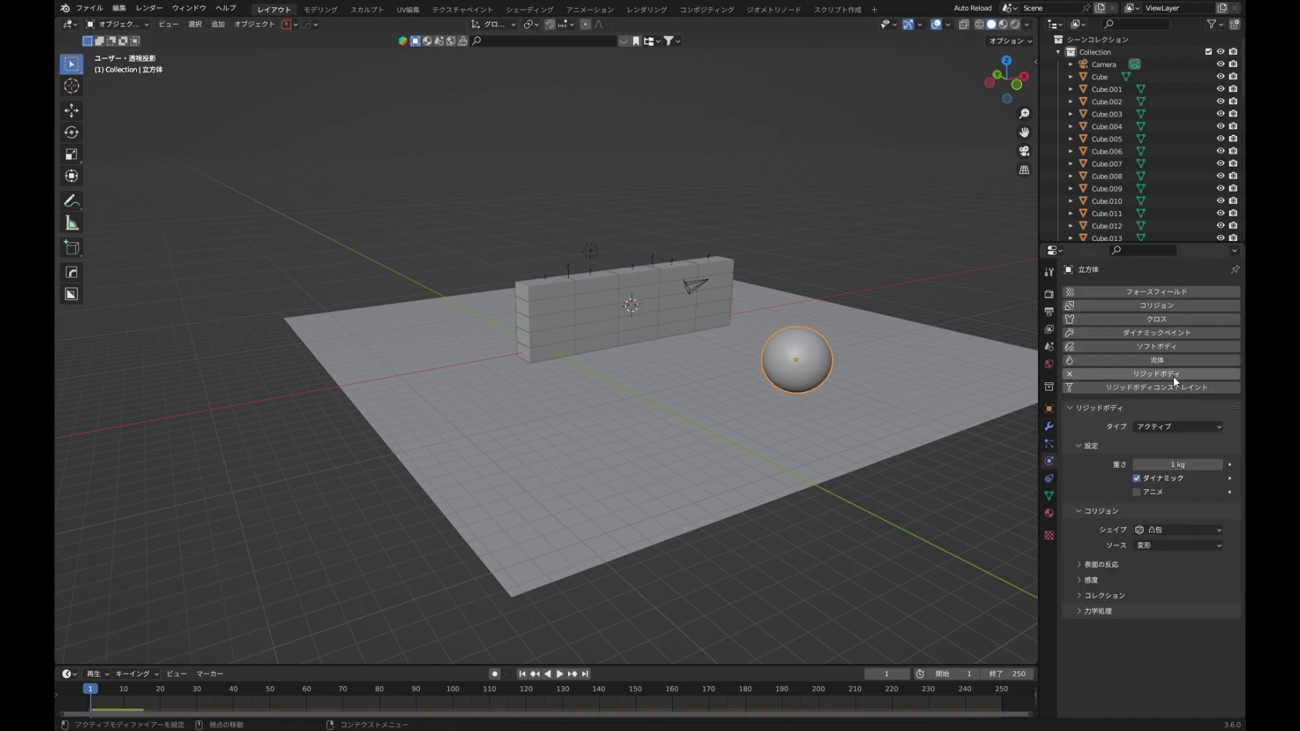
{"action": "left_click", "coordinate": [1173, 426]}
{"action": "left_click", "coordinate": [1176, 457]}
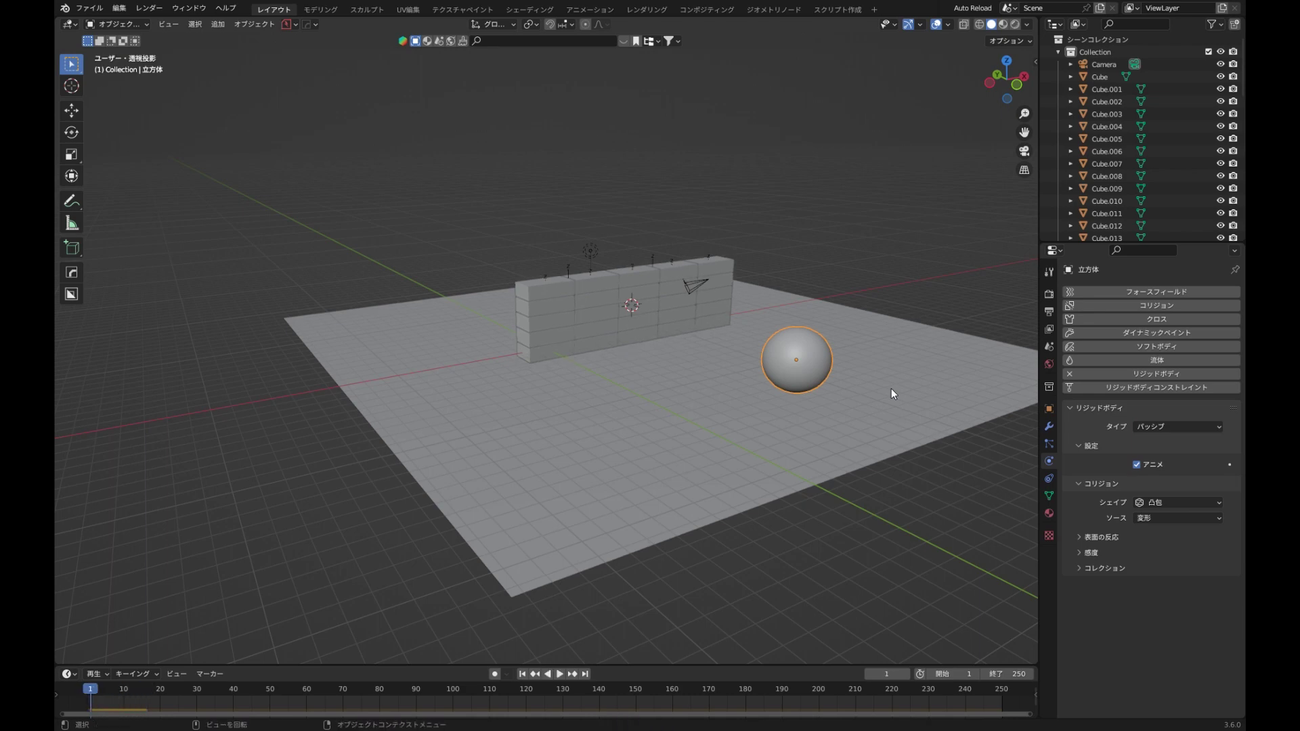
- Insert a keyframe for the sphere at frame 1 and advance the timeline to frame 30
{"action": "key", "text": "i"}
{"action": "left_click", "coordinate": [872, 427]}
{"action": "key", "text": "space"}
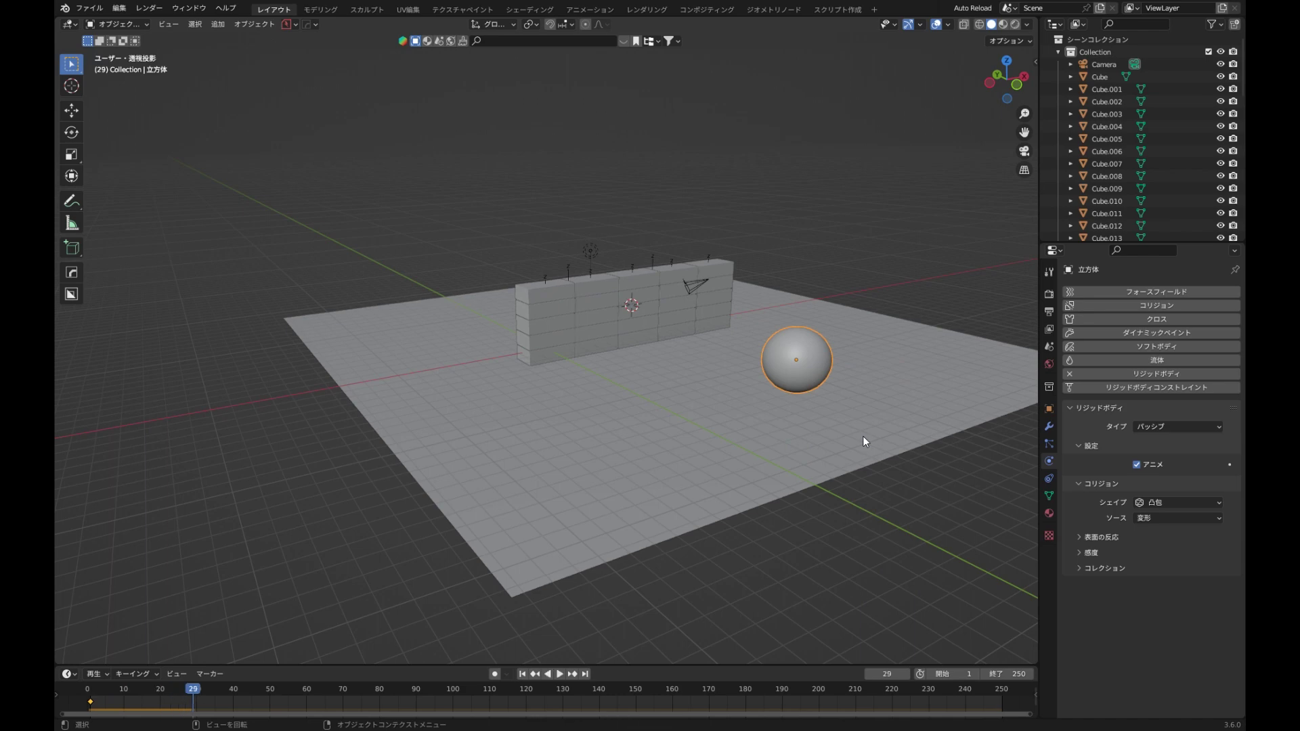
- Move the sphere along Y to the far side of the wall and keyframe it at frame 30
{"action": "key", "text": "g"}
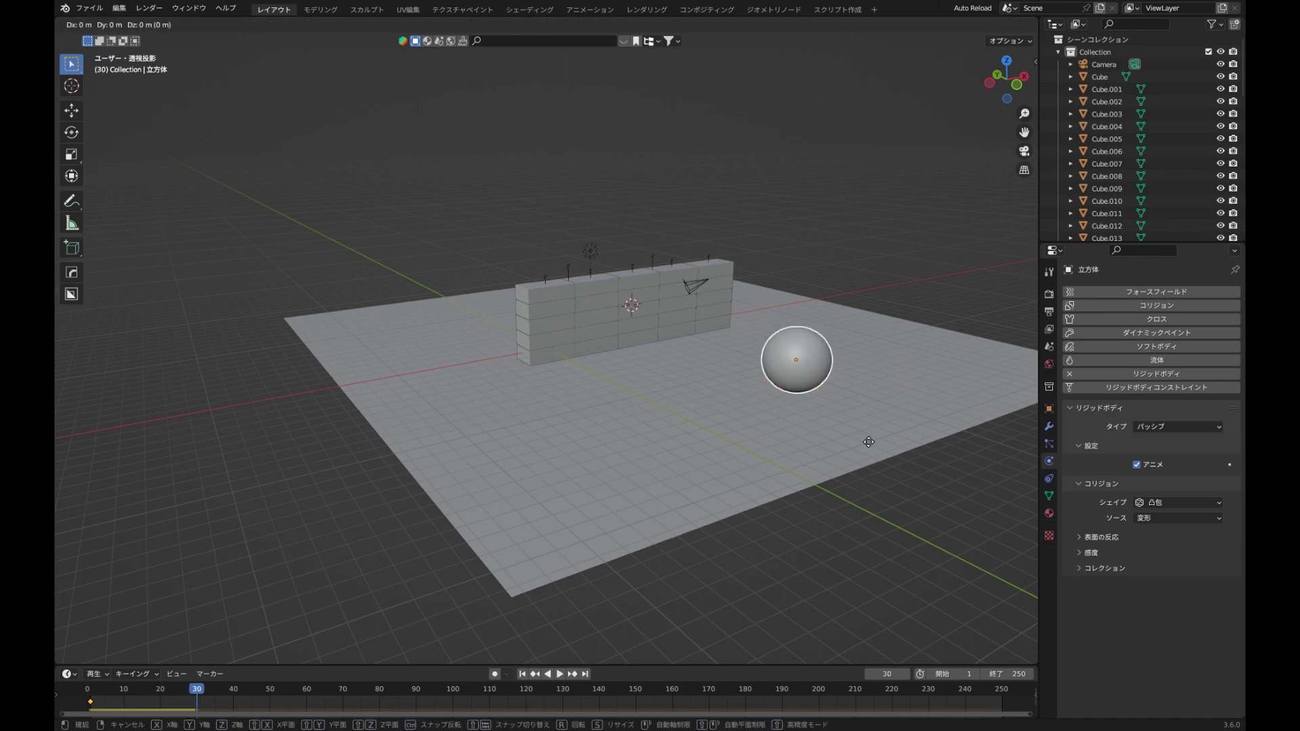
{"action": "key", "text": "y"}
{"action": "left_click", "coordinate": [558, 372]}
{"action": "key", "text": "i"}
{"action": "left_click", "coordinate": [557, 367]}
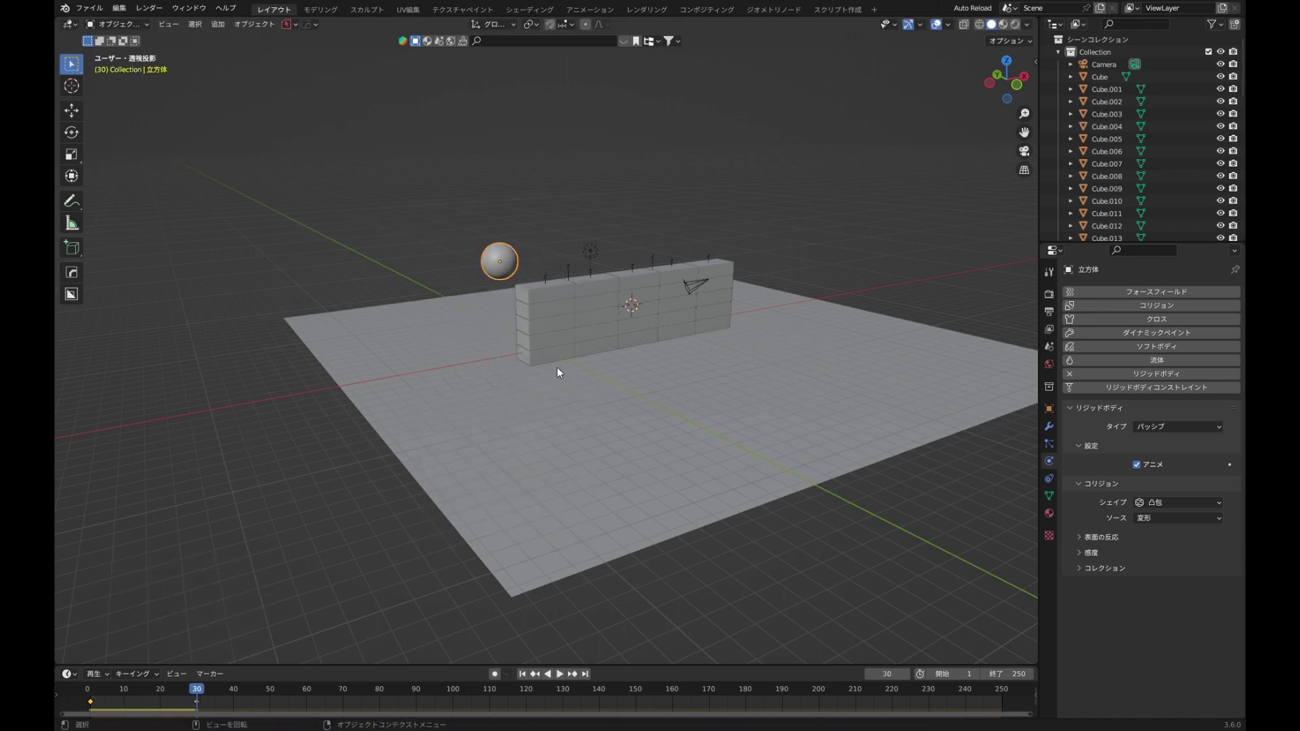
- Play the simulation from the first frame to check the sphere's impact on the wall, and return to frame 1
{"action": "key", "text": "shift+Left"}
{"action": "key", "text": "space"}
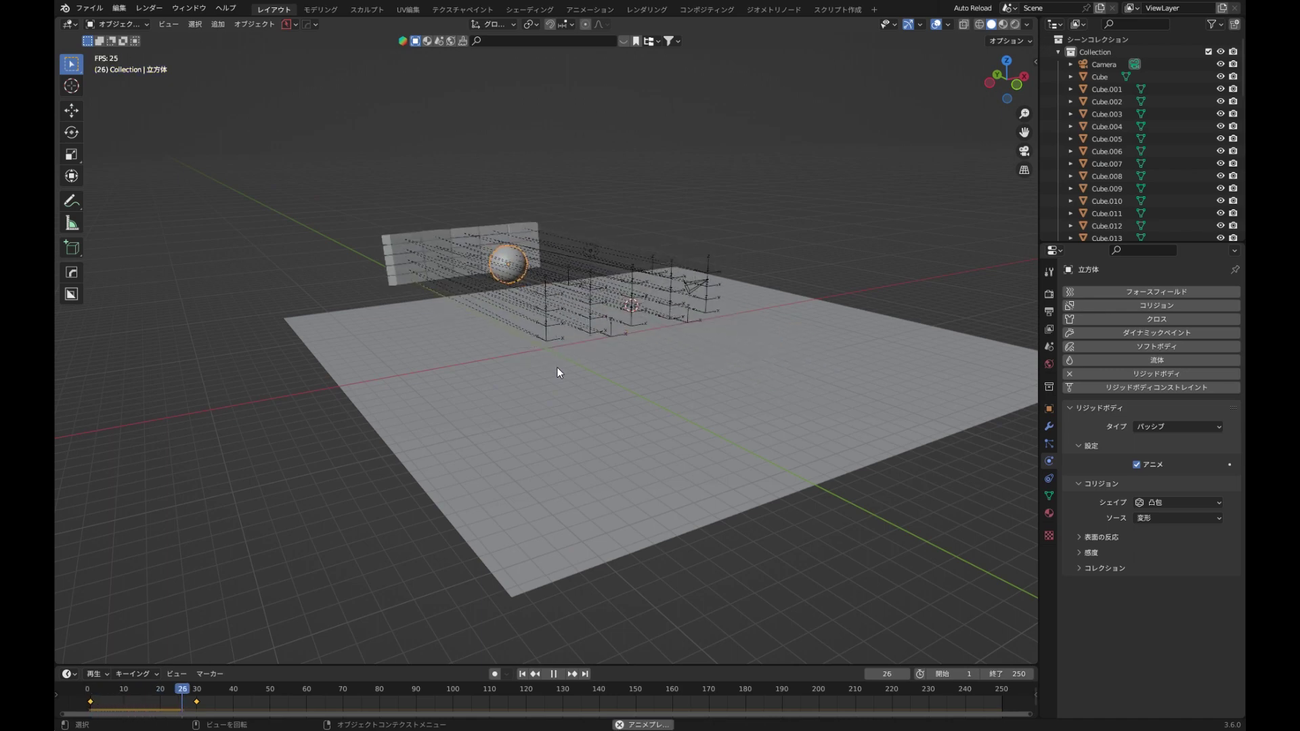
{"action": "key", "text": "shift+Left"}
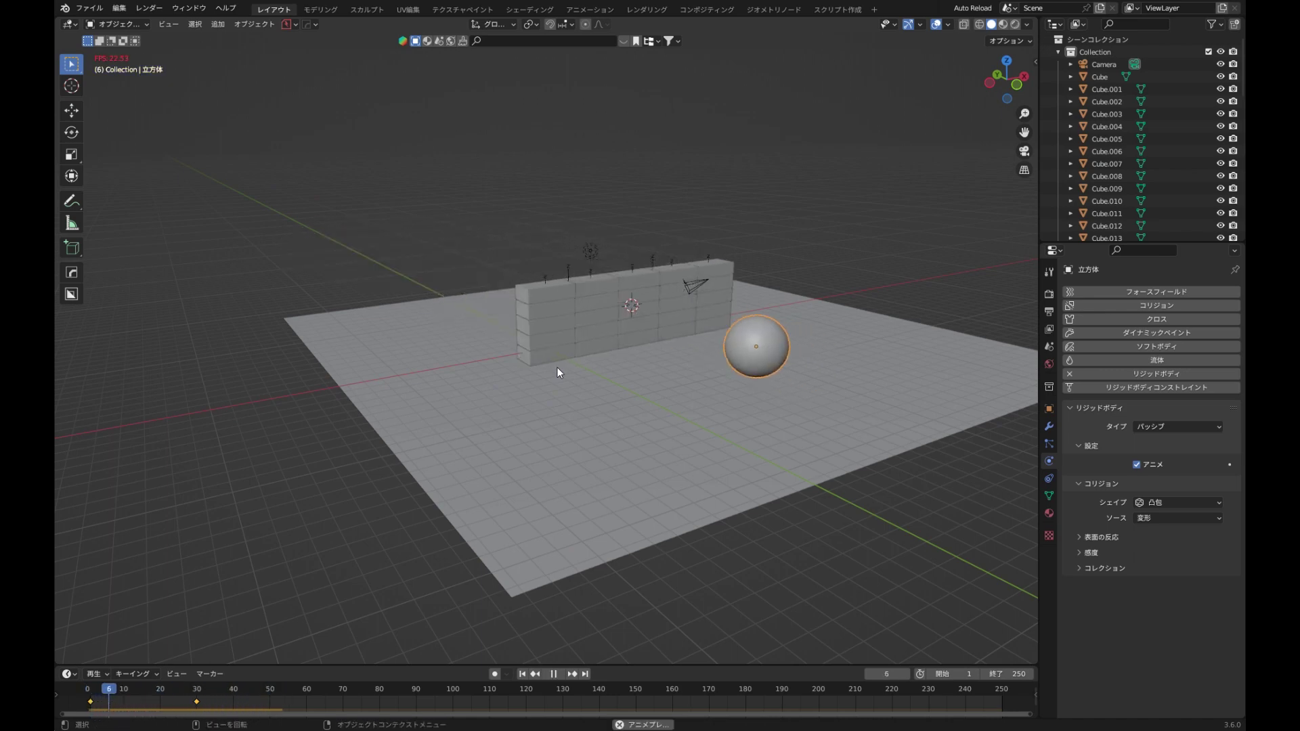
{"action": "key", "text": "Escape"}
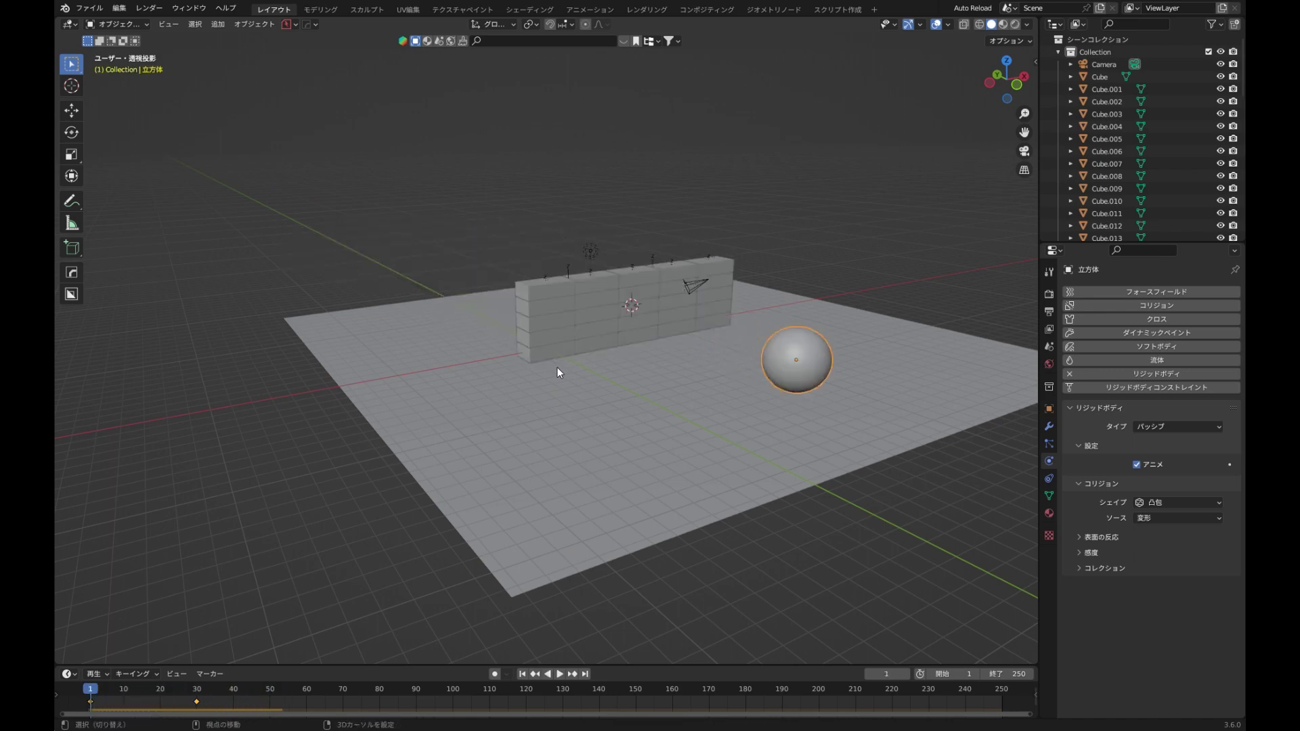
- Make all the Constraint empties breakable by copying the setting to the whole selection, and test the simulation
{"action": "scroll", "coordinate": [1171, 162], "scroll_direction": "down", "scroll_amount": 10}
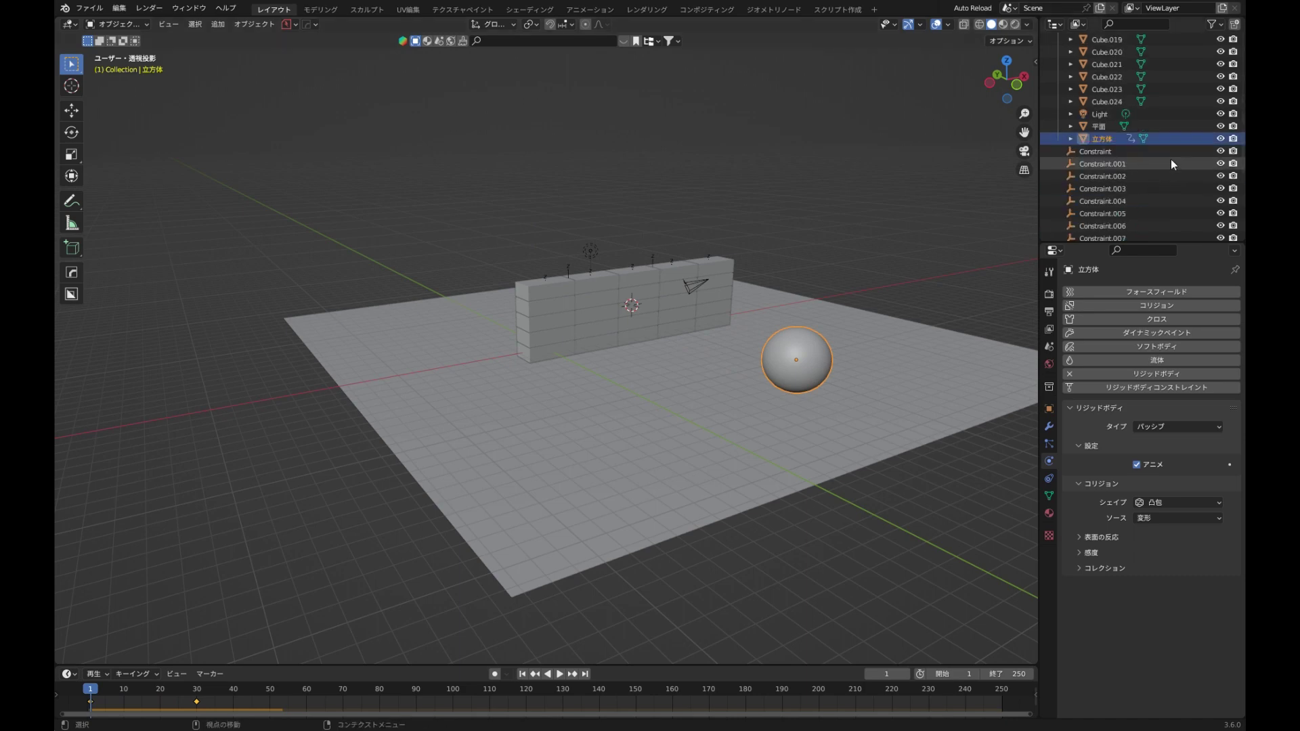
{"action": "left_click", "coordinate": [1167, 150]}
{"action": "scroll", "coordinate": [1168, 149], "scroll_direction": "down", "scroll_amount": 7}
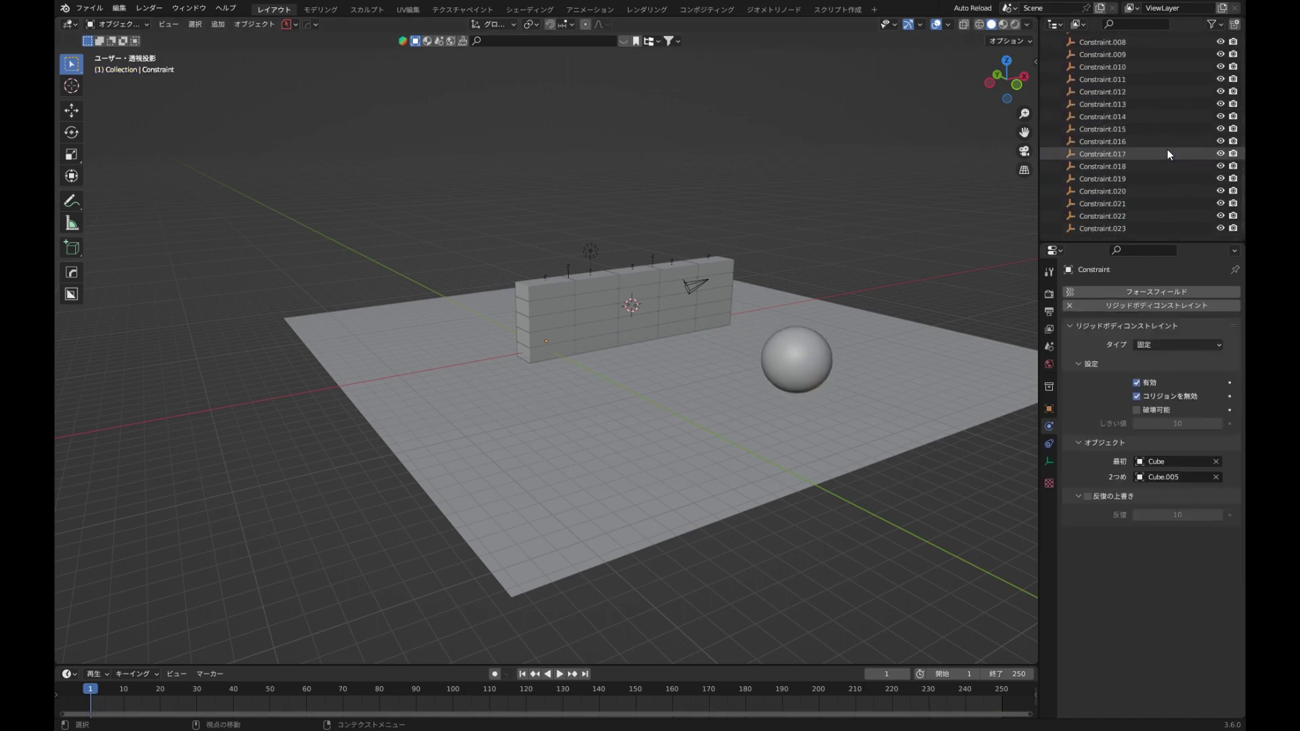
{"action": "left_click", "coordinate": [1156, 229], "text": "shift"}
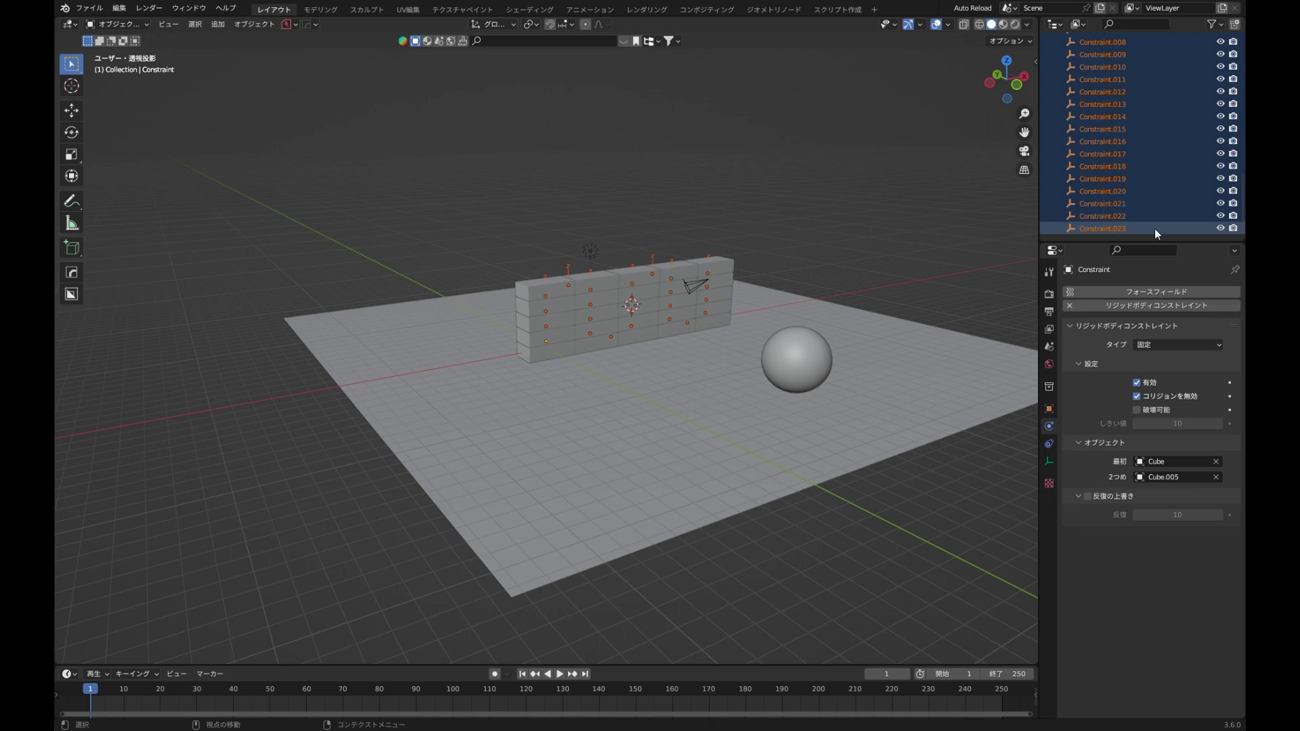
{"action": "left_click", "coordinate": [1049, 445]}
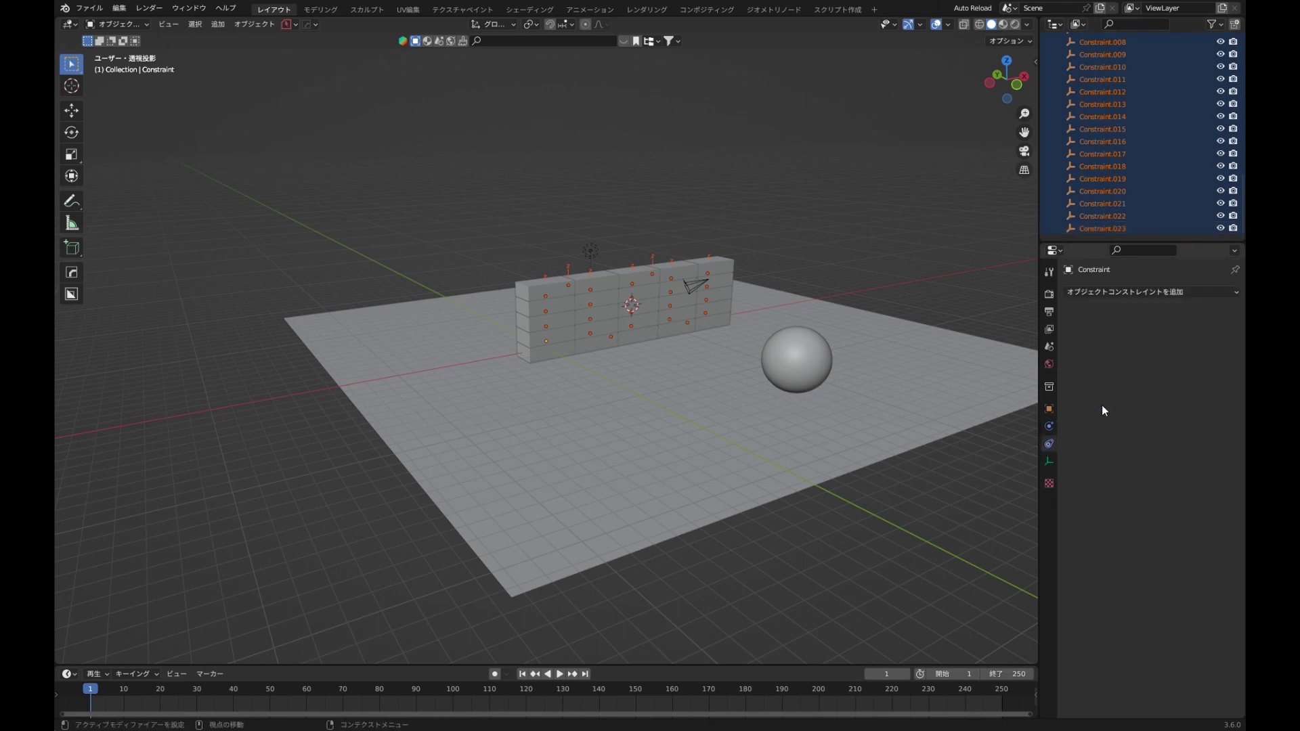
{"action": "left_click", "coordinate": [1048, 426]}
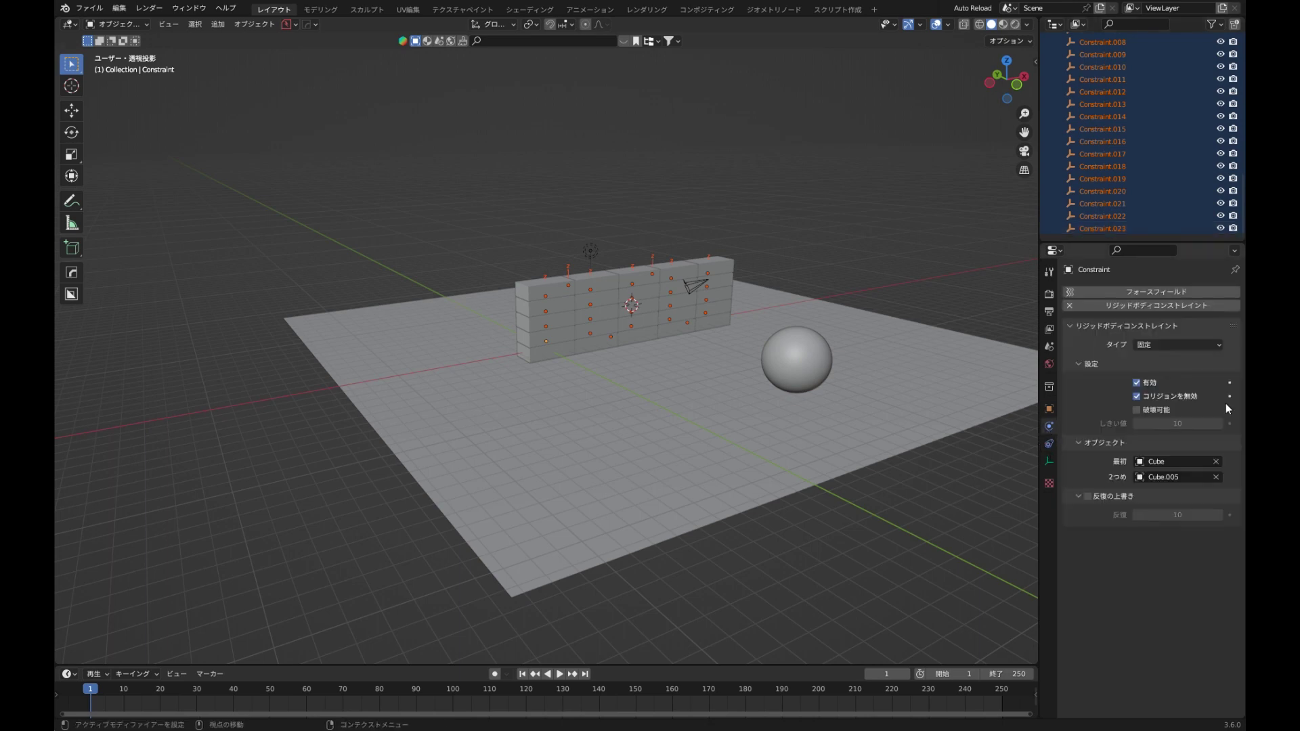
{"action": "right_click", "coordinate": [1153, 411]}
{"action": "left_click", "coordinate": [1090, 508]}
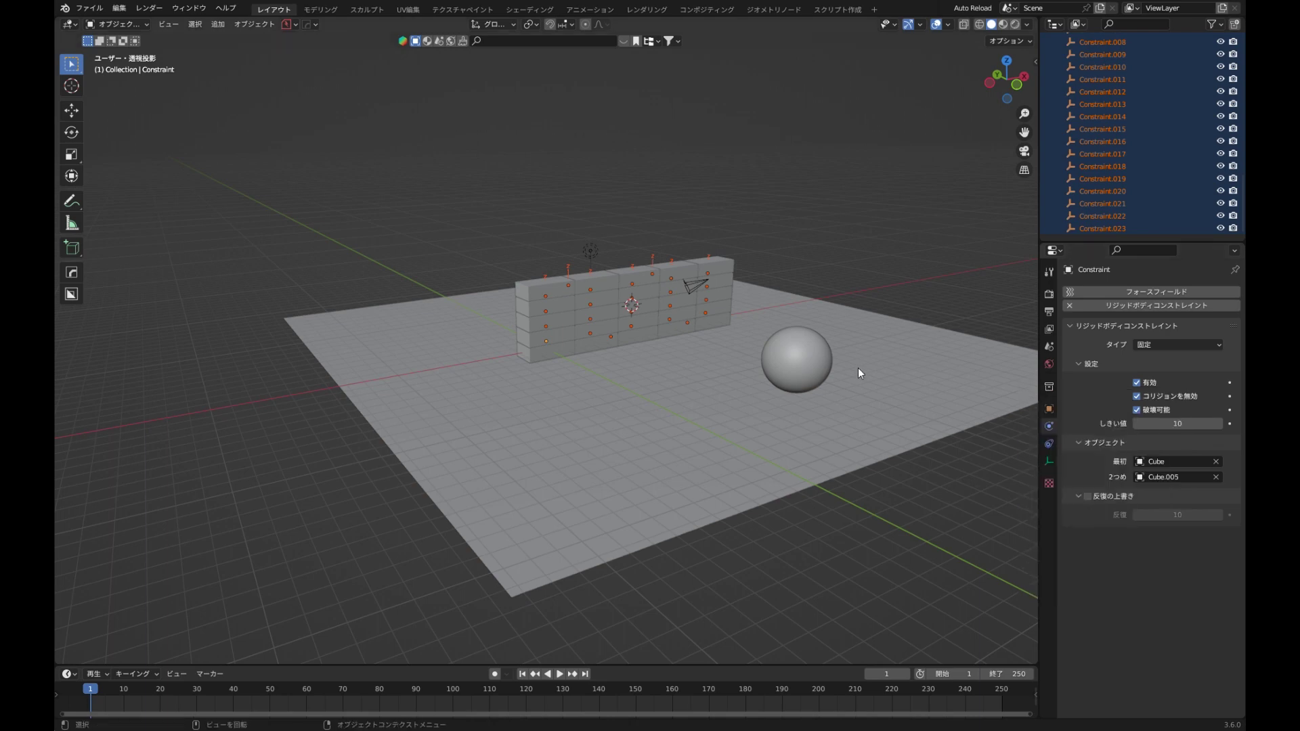
{"action": "key", "text": "space"}
{"action": "key", "text": "Escape"}
- Set the breaking threshold to 20 on all the selected constraints and test the simulation
{"action": "left_click", "coordinate": [1179, 425]}
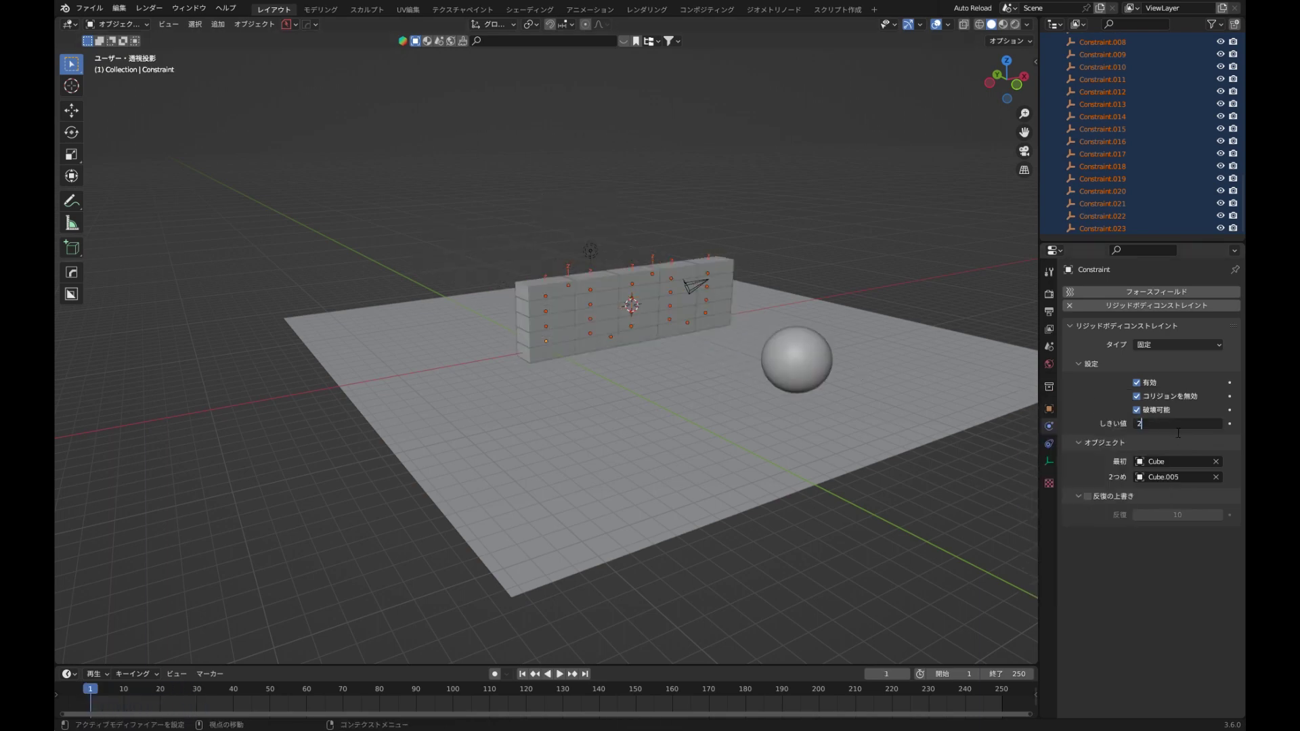
{"action": "type", "text": "2"}
{"action": "key", "text": "Return"}
{"action": "right_click", "coordinate": [1178, 428]}
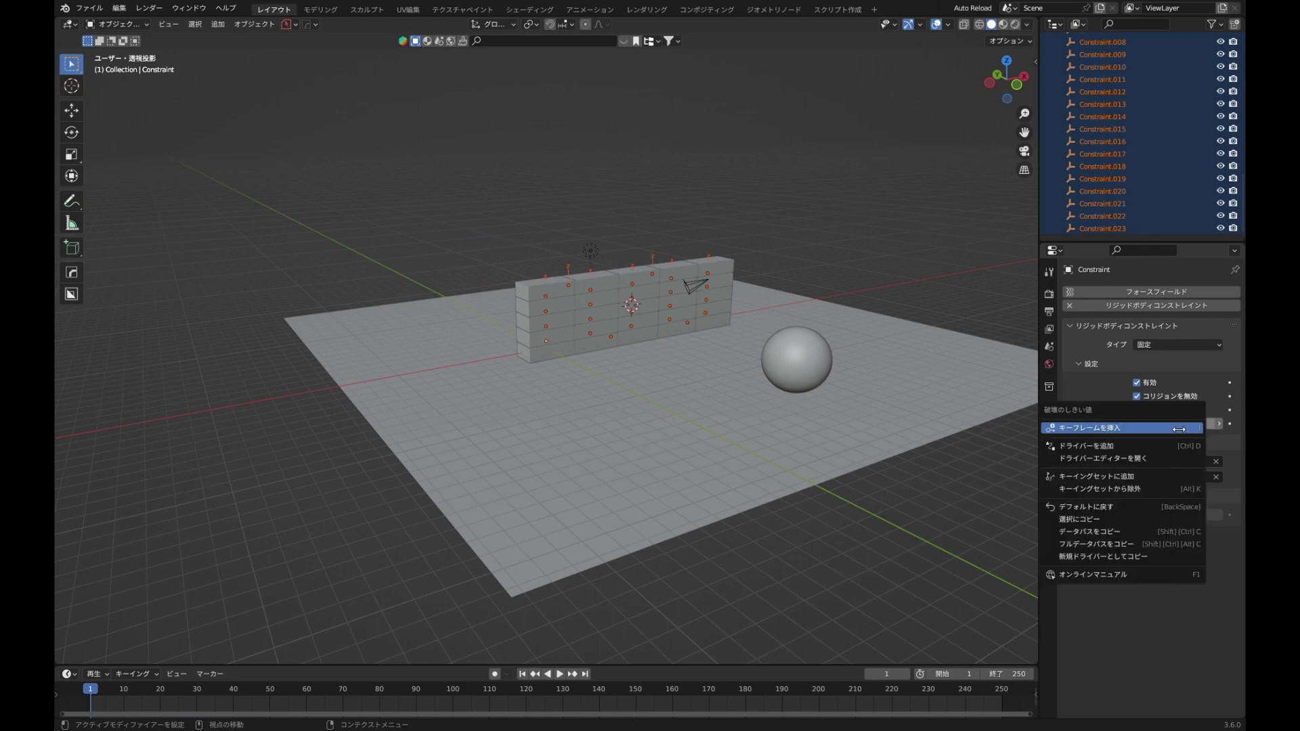
{"action": "left_click", "coordinate": [1145, 518]}
{"action": "key", "text": "space"}
{"action": "key", "text": "Escape"}
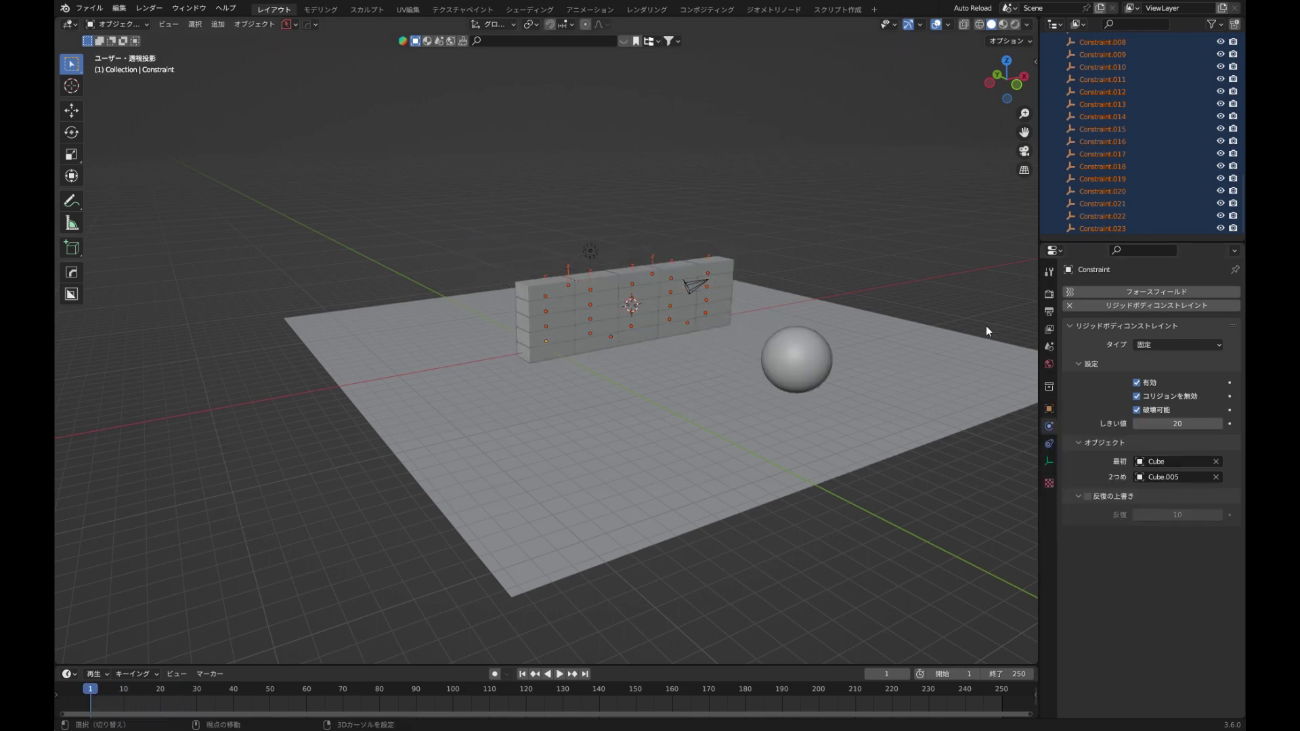
- Set the breaking threshold to 1 and copy it to all the selected constraints
{"action": "left_click", "coordinate": [1190, 425]}
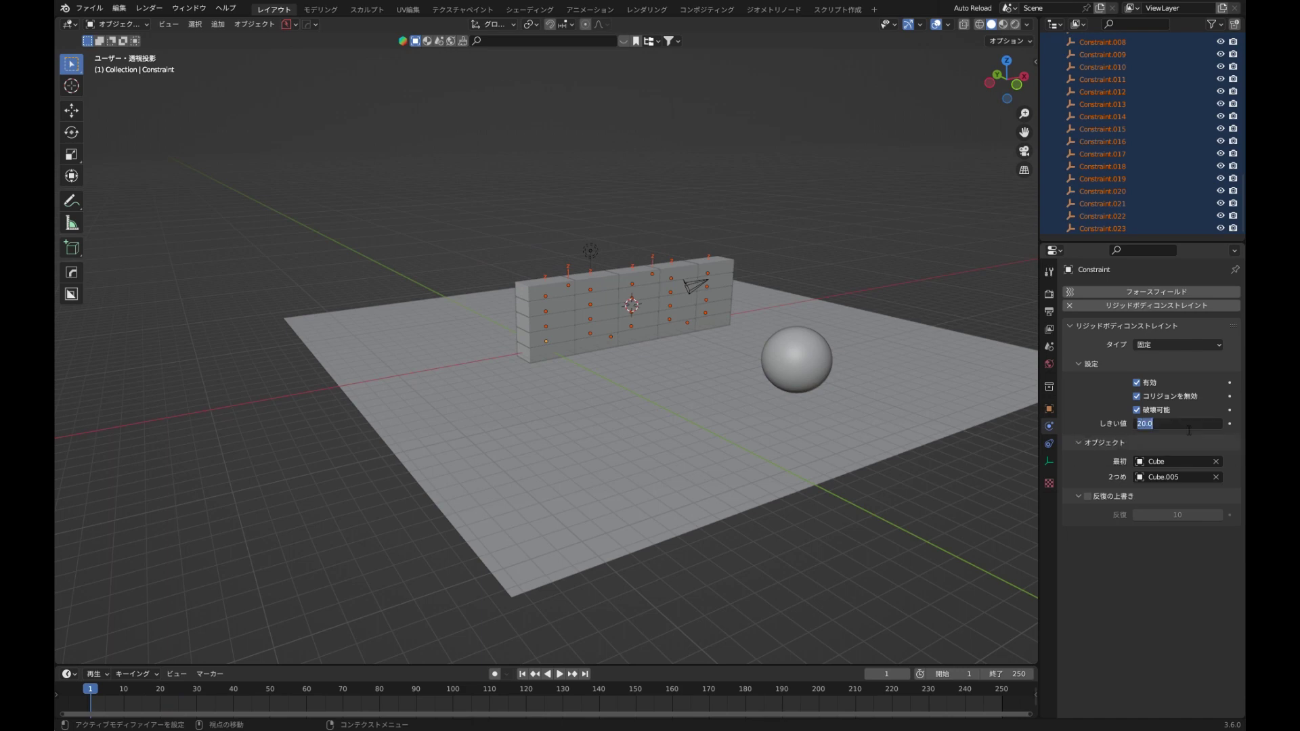
{"action": "type", "text": "1"}
{"action": "key", "text": "Return"}
{"action": "right_click", "coordinate": [1179, 427]}
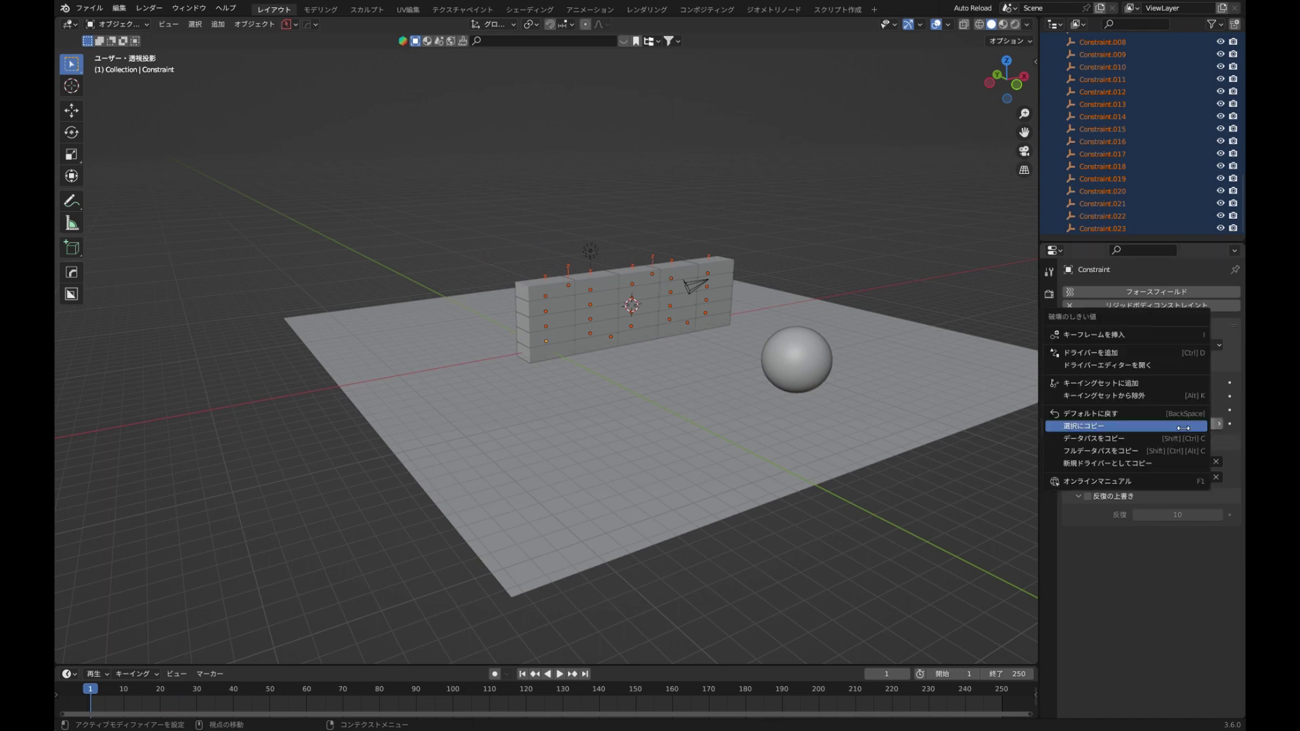
- Play the simulation through the sphere's impact to check how the wall breaks, and return to frame 1
{"action": "key", "text": "space"}
{"action": "key", "text": "space"}
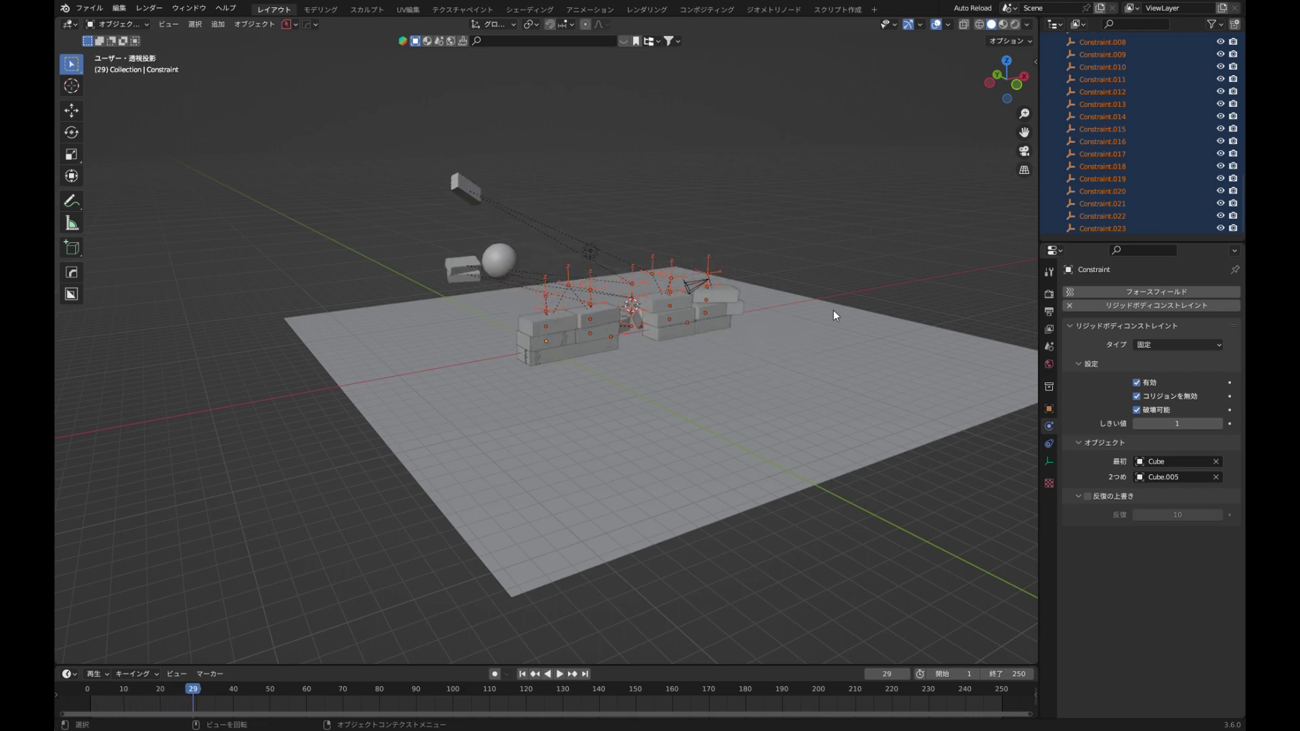
{"action": "key", "text": "shift+Left"}
{"action": "key", "text": "space"}
{"action": "key", "text": "space"}
{"action": "key", "text": "shift+Left"}
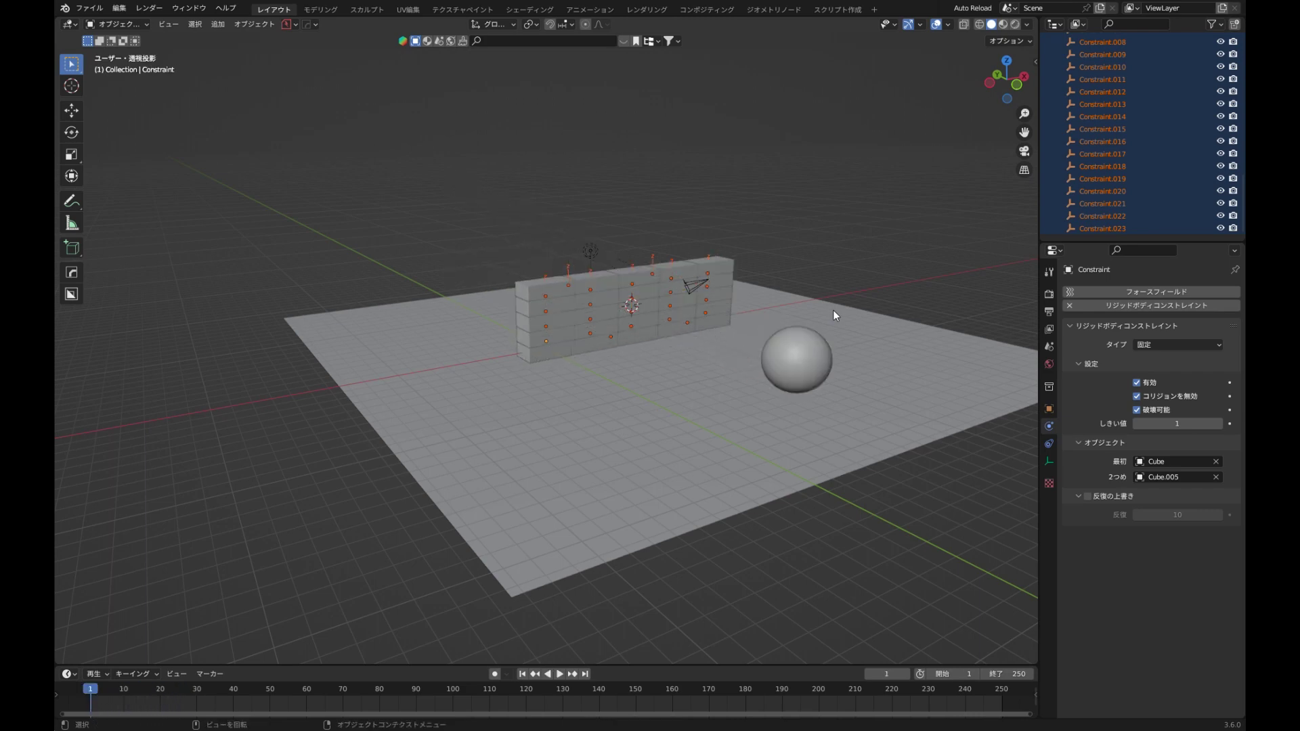
- Re-enable collisions between the linked bricks on all the selected constraints, test the simulation, and return to frame 1
{"action": "right_click", "coordinate": [1139, 403]}
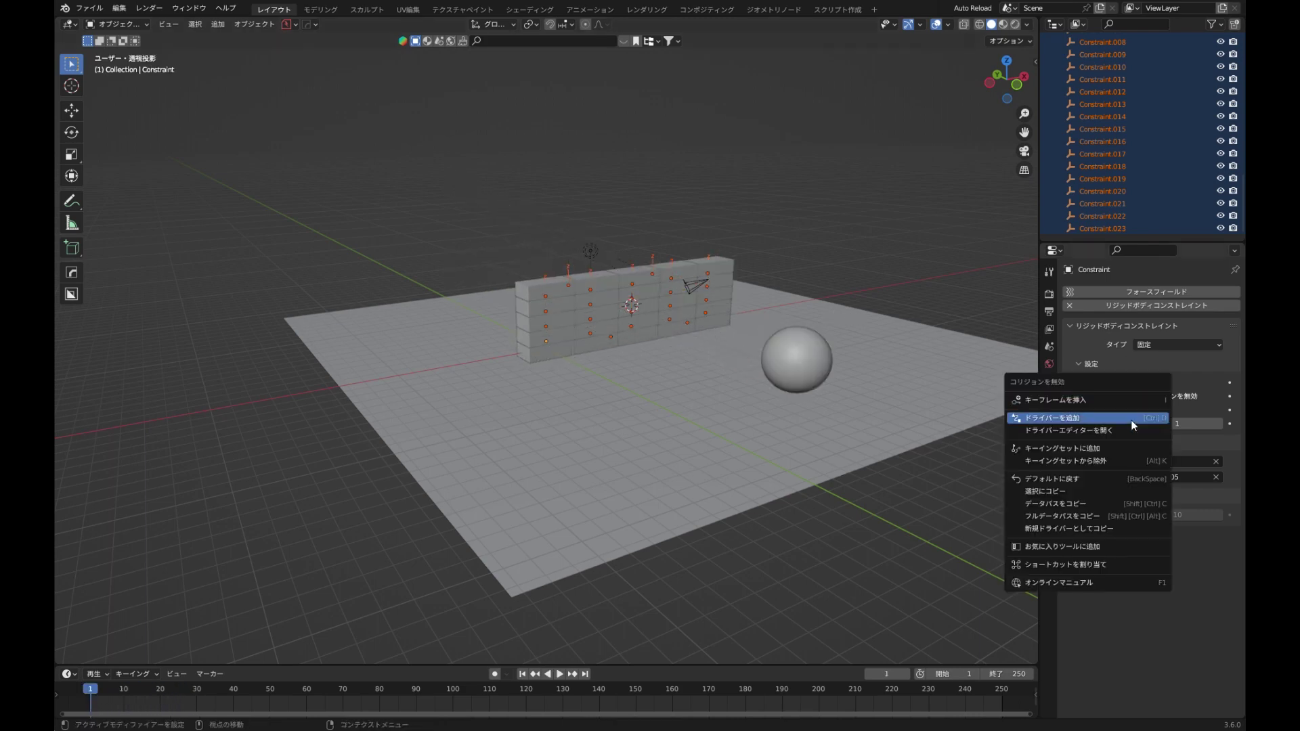
{"action": "left_click", "coordinate": [1098, 485]}
{"action": "key", "text": "space"}
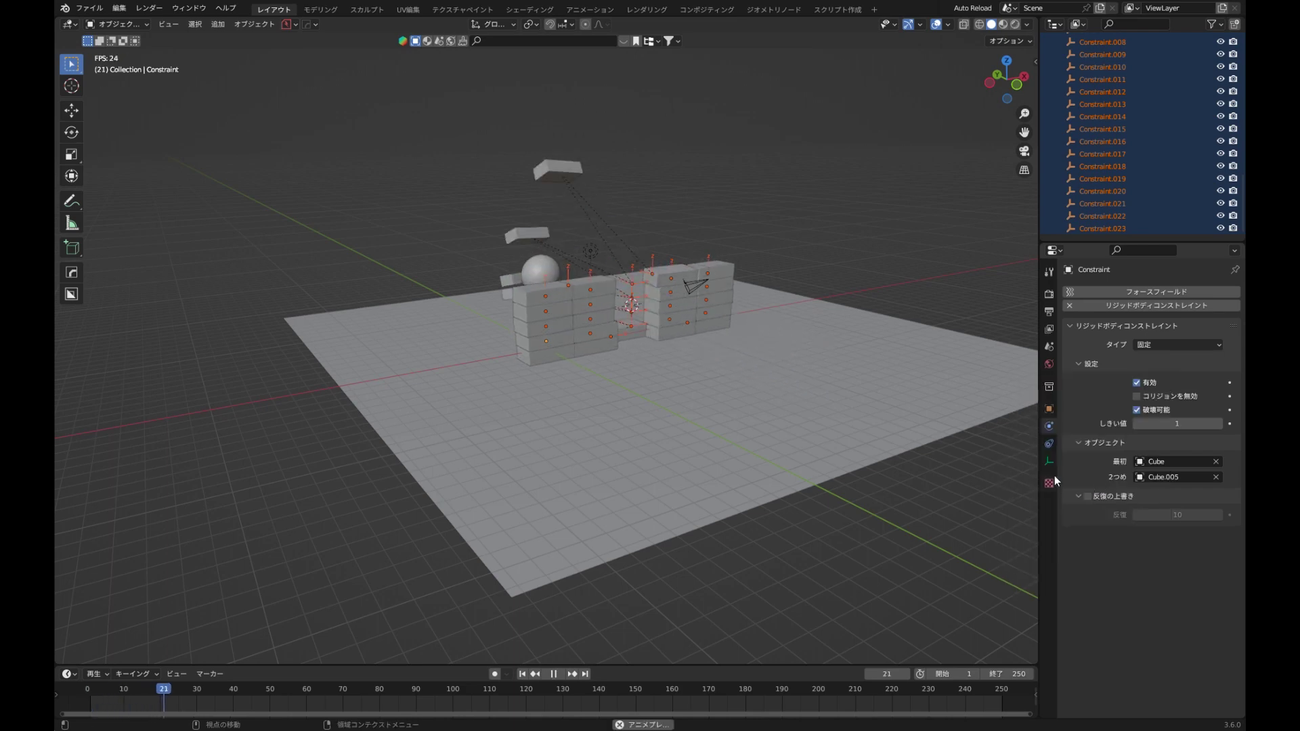
{"action": "key", "text": "space"}
{"action": "key", "text": "shift+Left"}
- Stretch the animated sphere along the X axis to about 5.3 times its width
{"action": "middle_click_drag", "start_coordinate": [775, 349], "coordinate": [665, 426]}
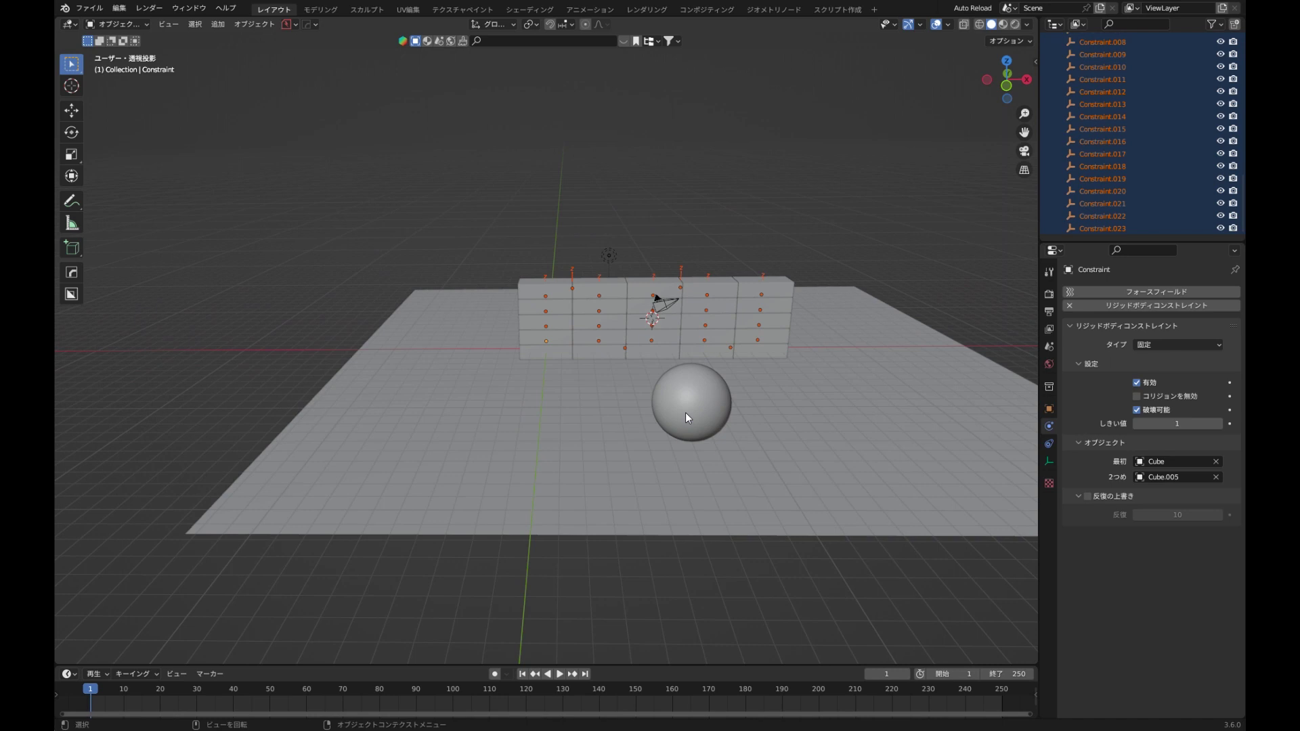
{"action": "left_click", "coordinate": [689, 408]}
{"action": "key", "text": "s"}
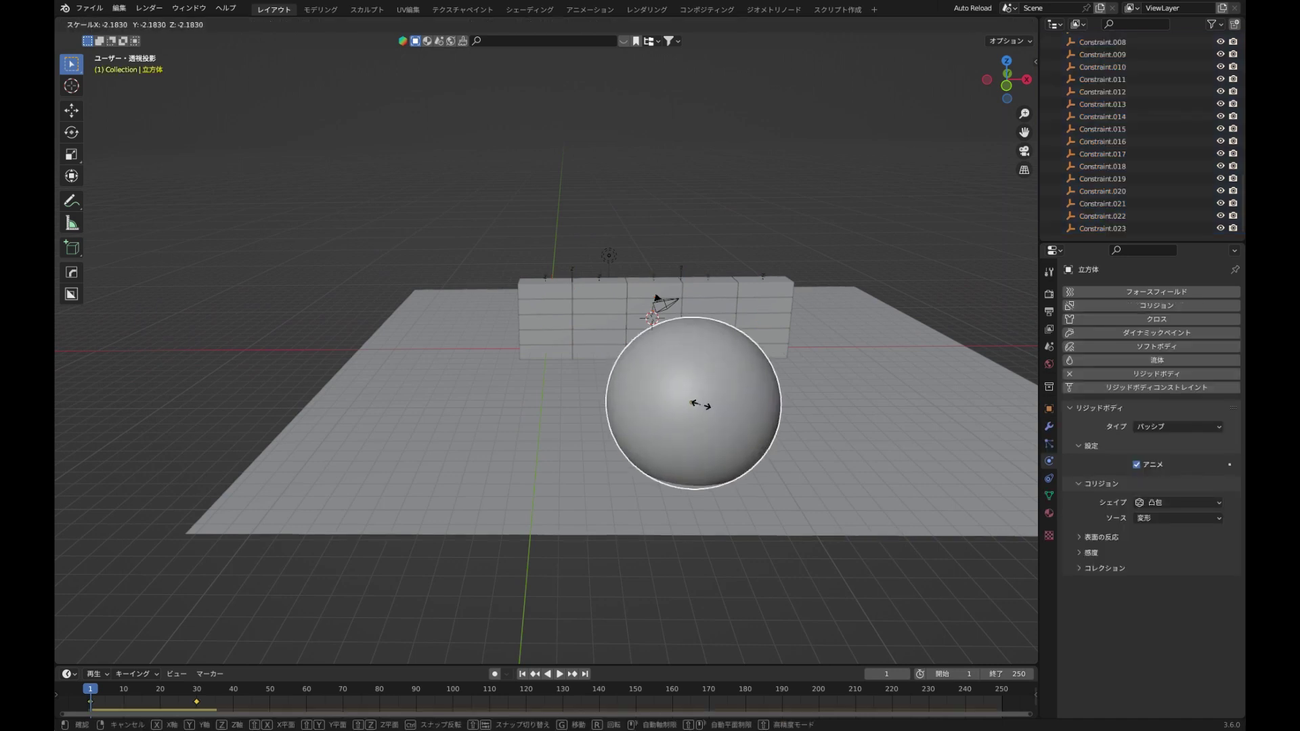
{"action": "right_click", "coordinate": [705, 405]}
{"action": "middle_click_drag", "start_coordinate": [709, 397], "coordinate": [740, 380]}
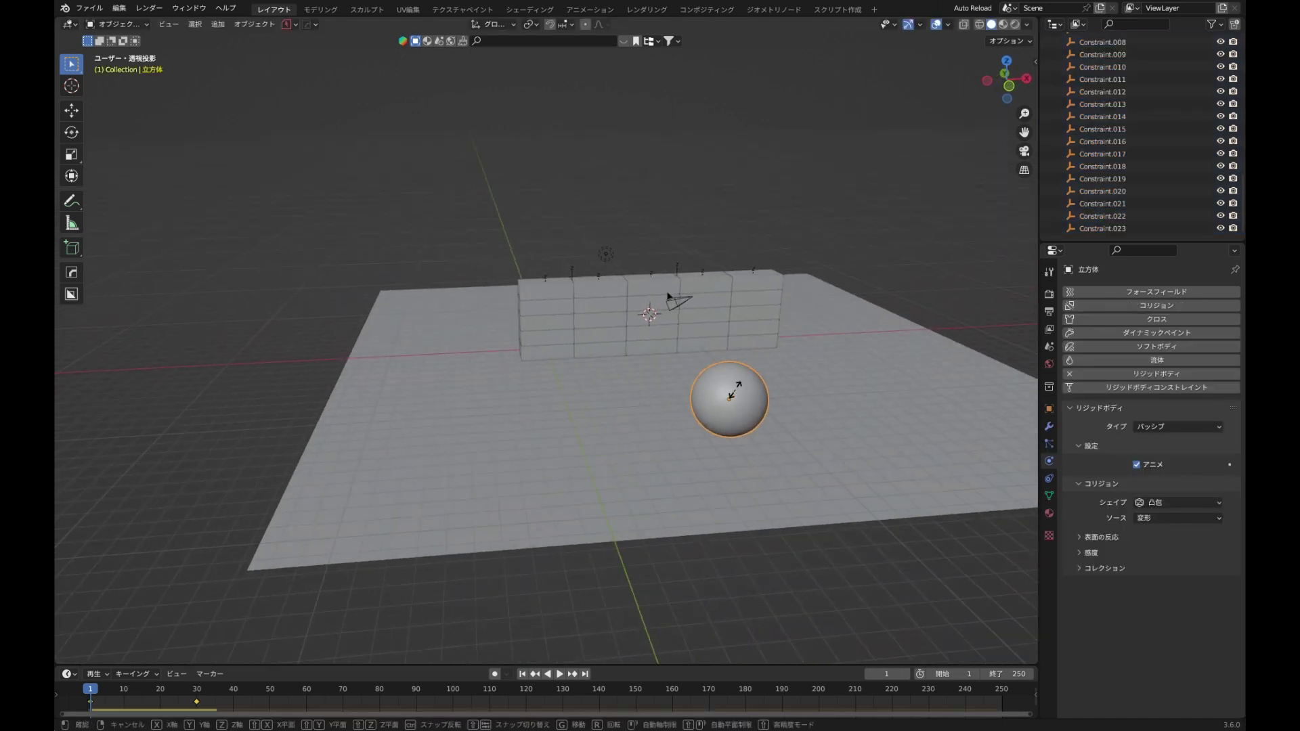
{"action": "key", "text": "s"}
{"action": "key", "text": "y"}
{"action": "key", "text": "x"}
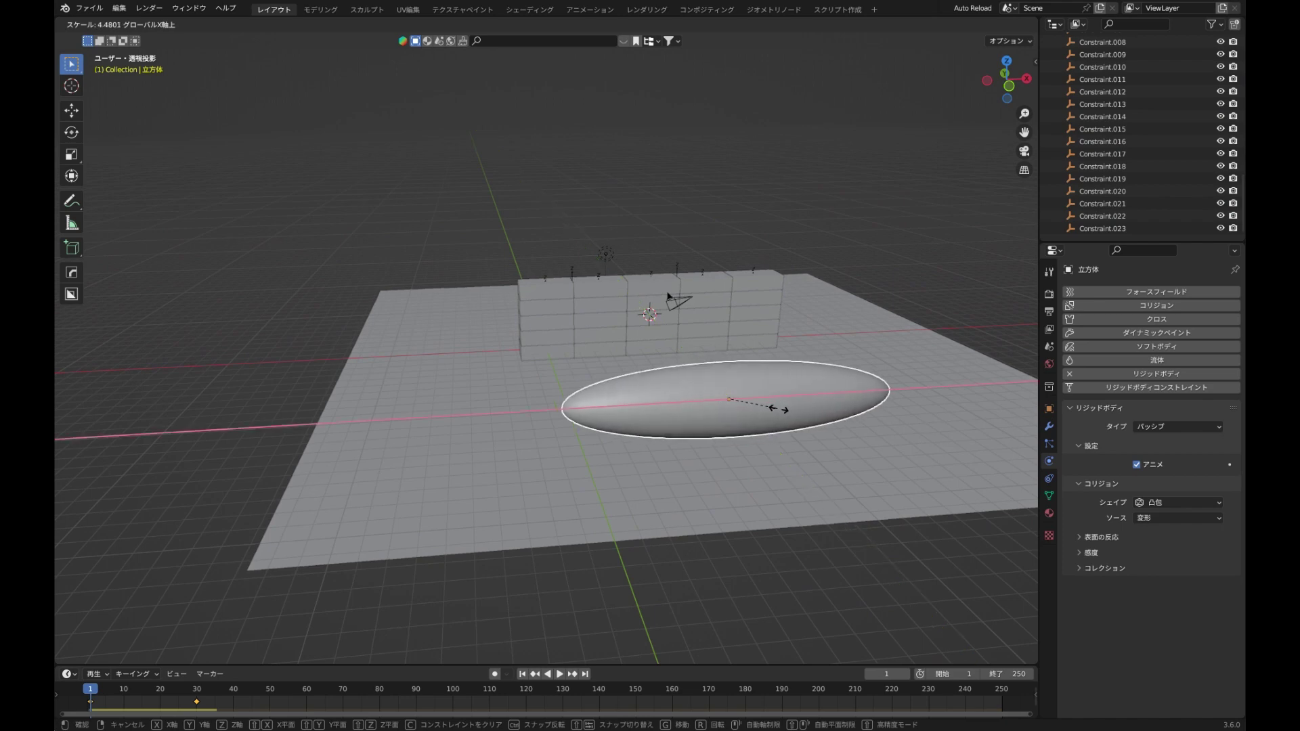
{"action": "left_click", "coordinate": [786, 412]}
- Play the simulation to check how the stretched sphere hits the wall, and return to frame 1
{"action": "key", "text": "space"}
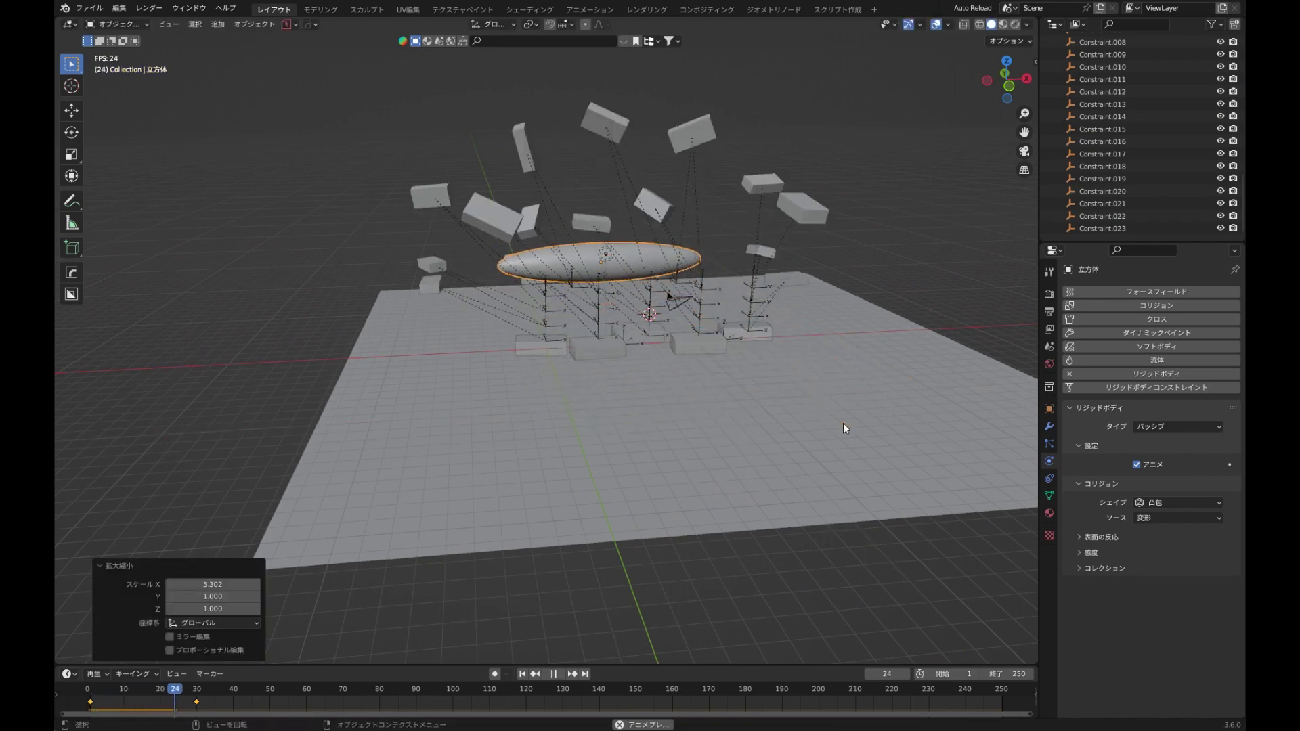
{"action": "key", "text": "Escape"}
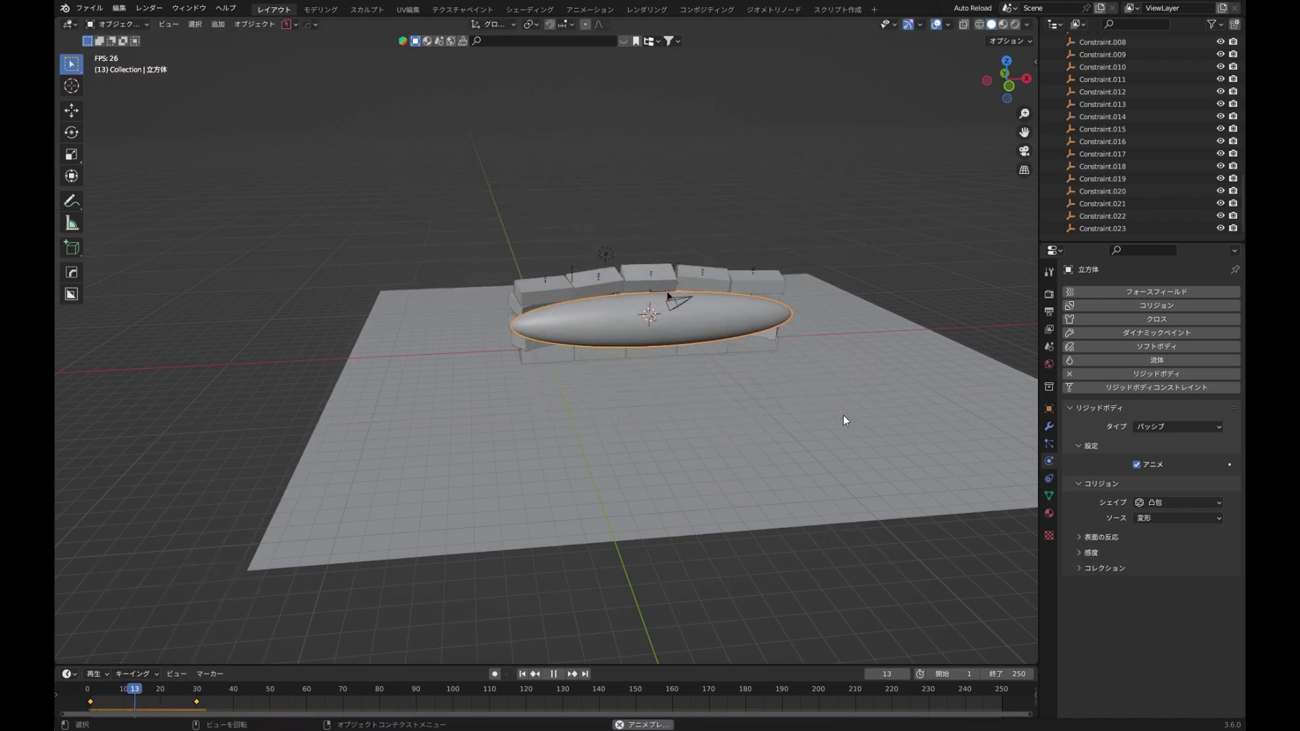
{"action": "key", "text": "Escape"}
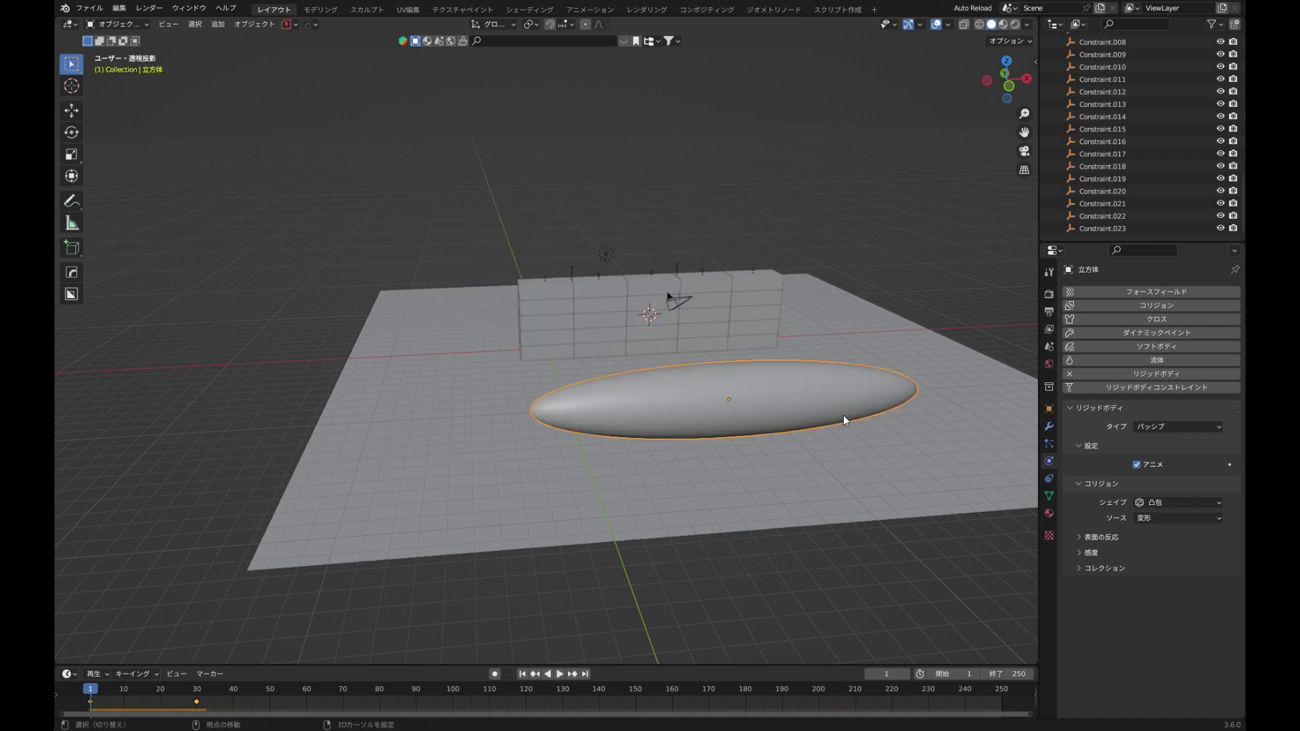
- Select all the Constraint empties up to Constraint.023, set their breaking threshold to 10, and test the simulation
{"action": "left_click", "coordinate": [1117, 228]}
{"action": "scroll", "coordinate": [1111, 196], "scroll_direction": "up", "scroll_amount": 6}
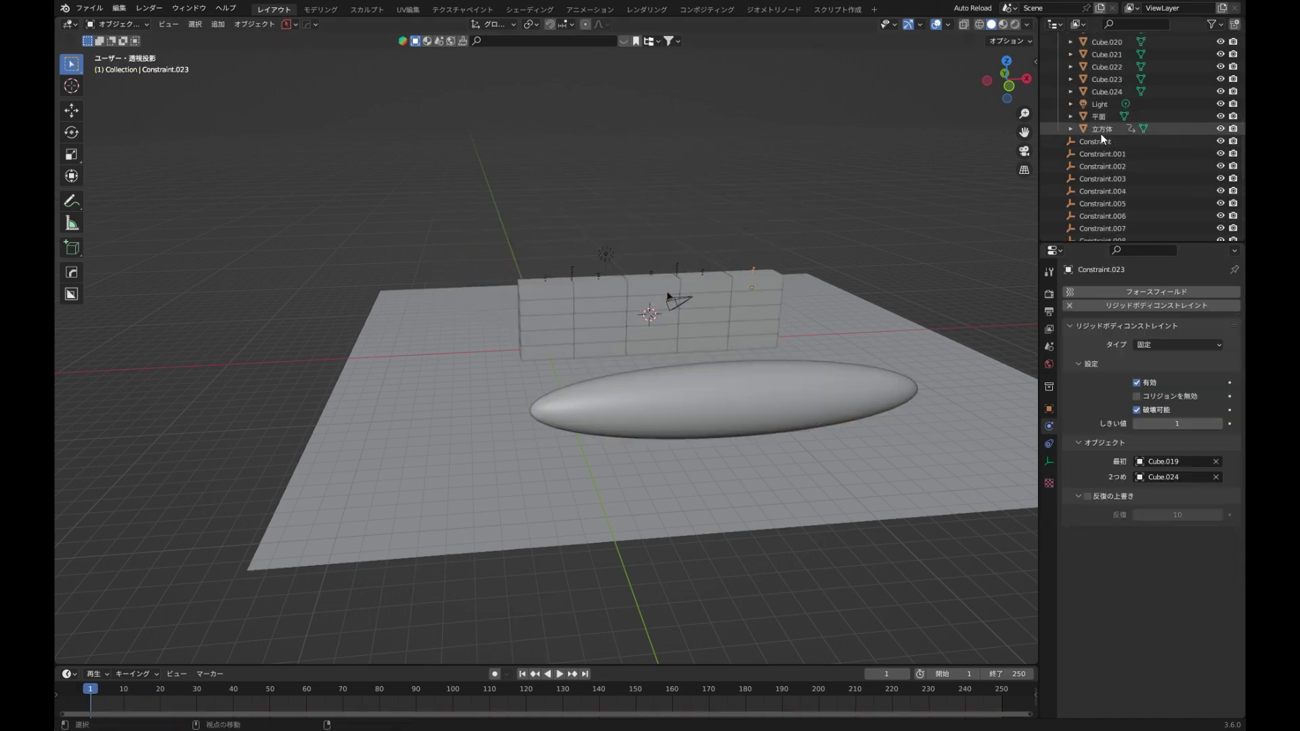
{"action": "left_click", "coordinate": [1095, 141], "text": "shift"}
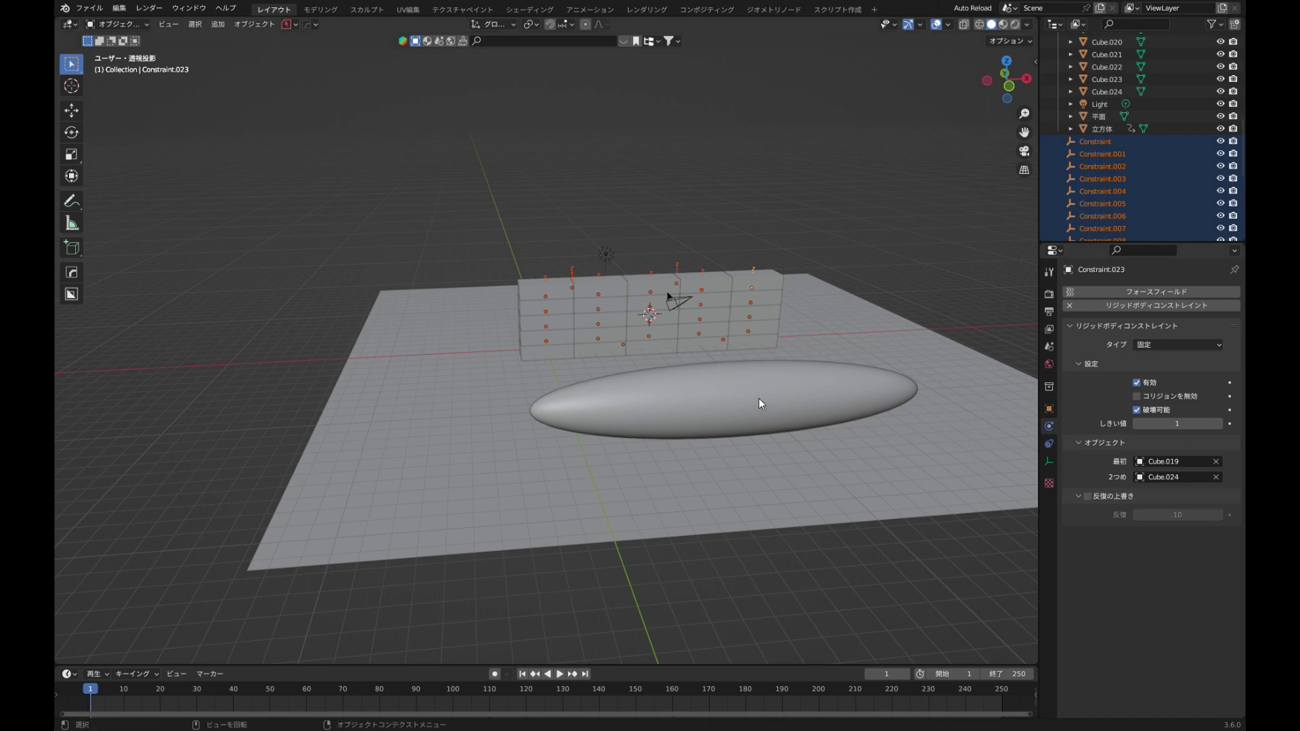
{"action": "middle_click_drag", "start_coordinate": [758, 399], "coordinate": [855, 387]}
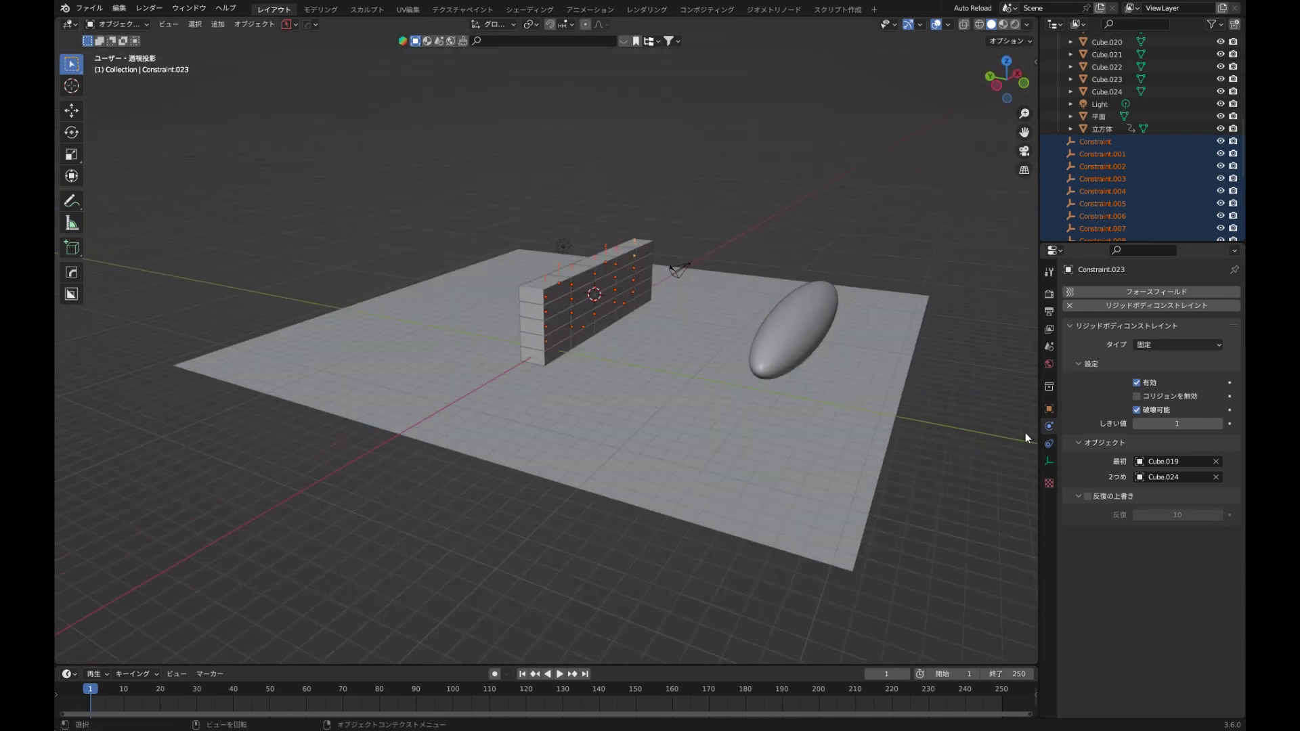
{"action": "right_click", "coordinate": [1165, 431]}
{"action": "left_click", "coordinate": [1164, 432]}
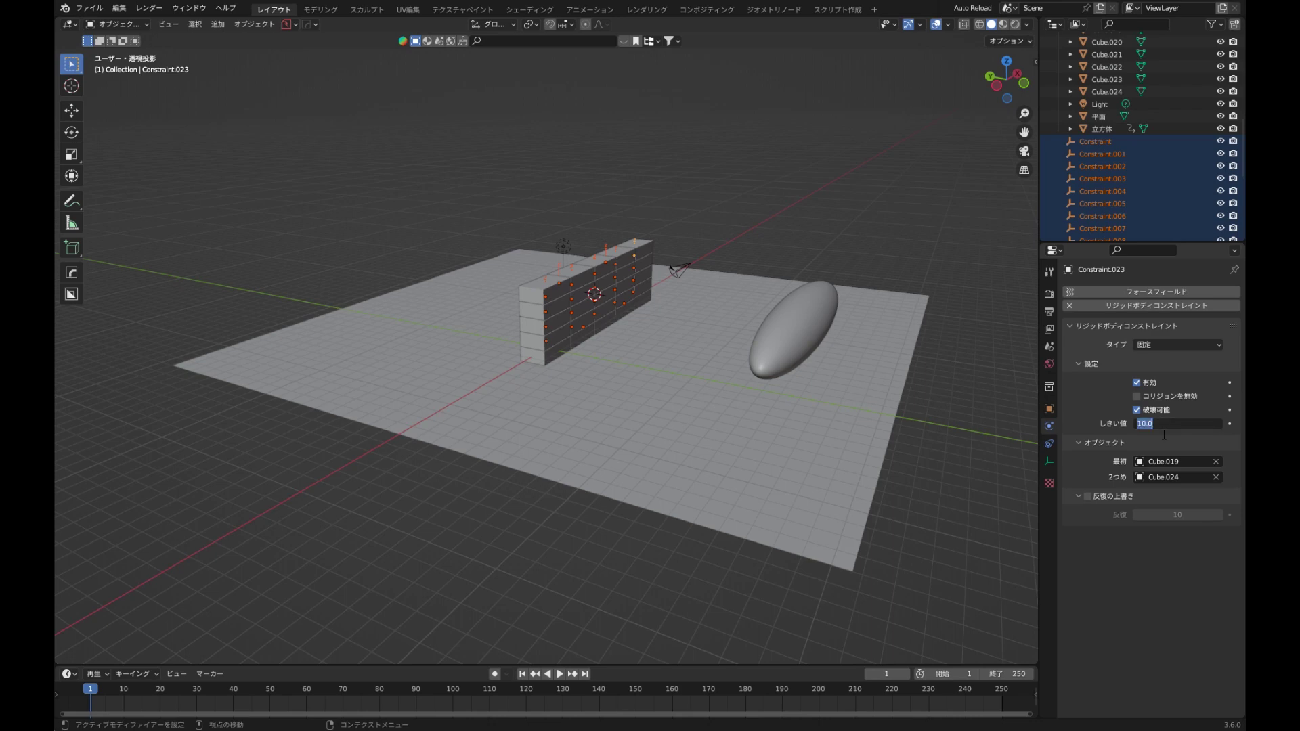
{"action": "right_click", "coordinate": [1164, 431]}
{"action": "left_click", "coordinate": [1162, 442]}
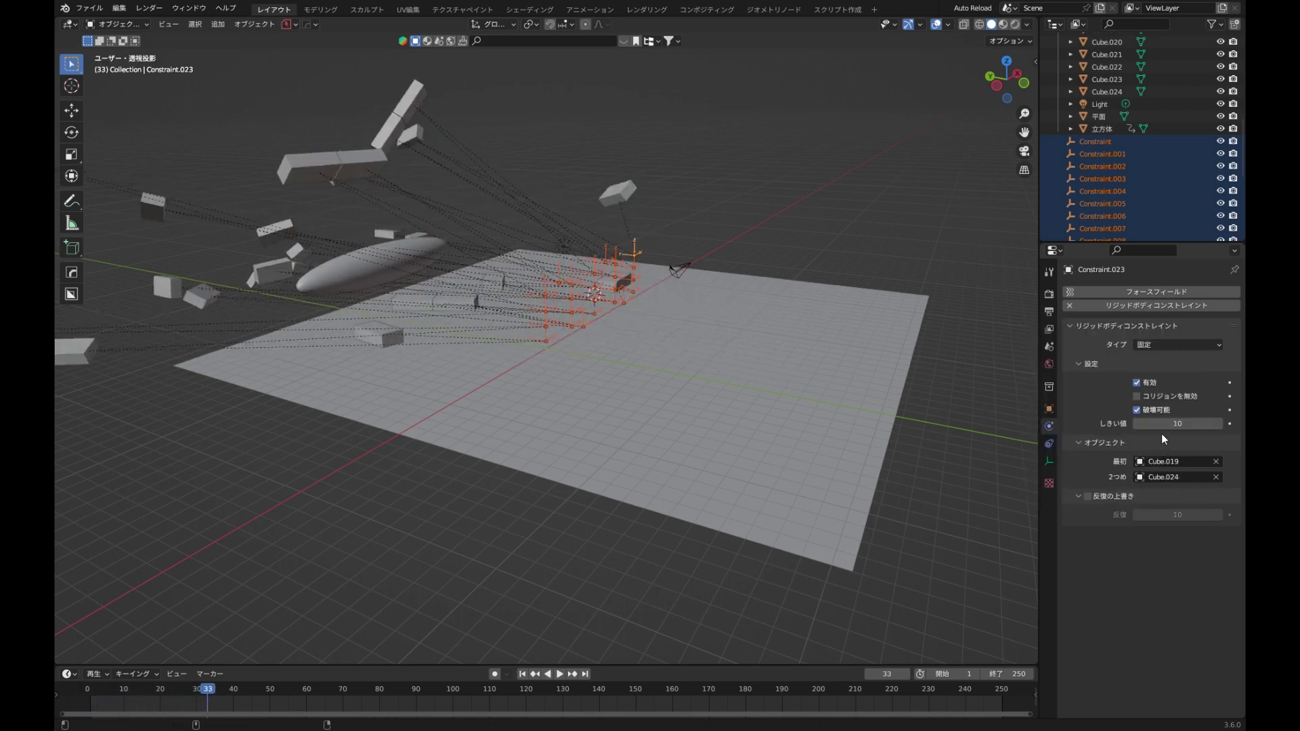
{"action": "key", "text": "Escape"}
{"action": "key", "text": "space"}
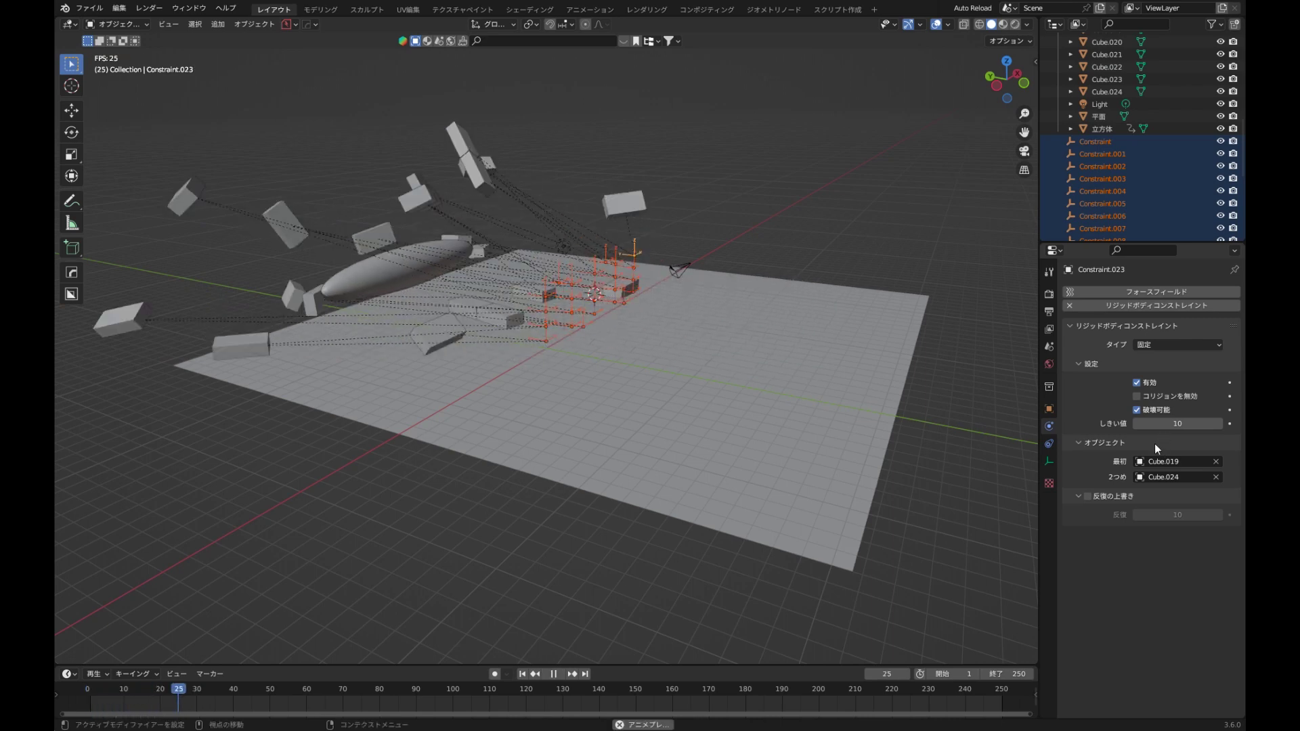
{"action": "key", "text": "Escape"}
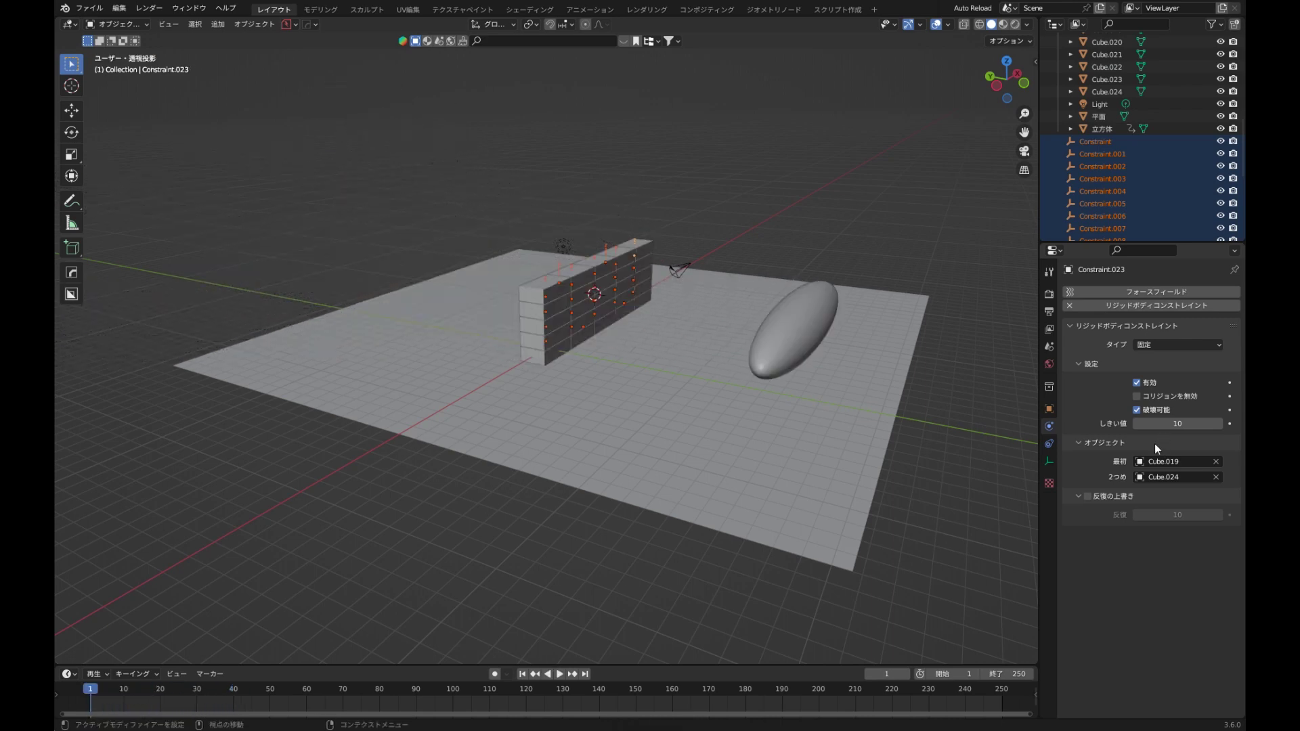
- Set the breaking threshold to 50 on all the selected constraints and test the simulation, including from a closer view
{"action": "left_click", "coordinate": [1168, 425]}
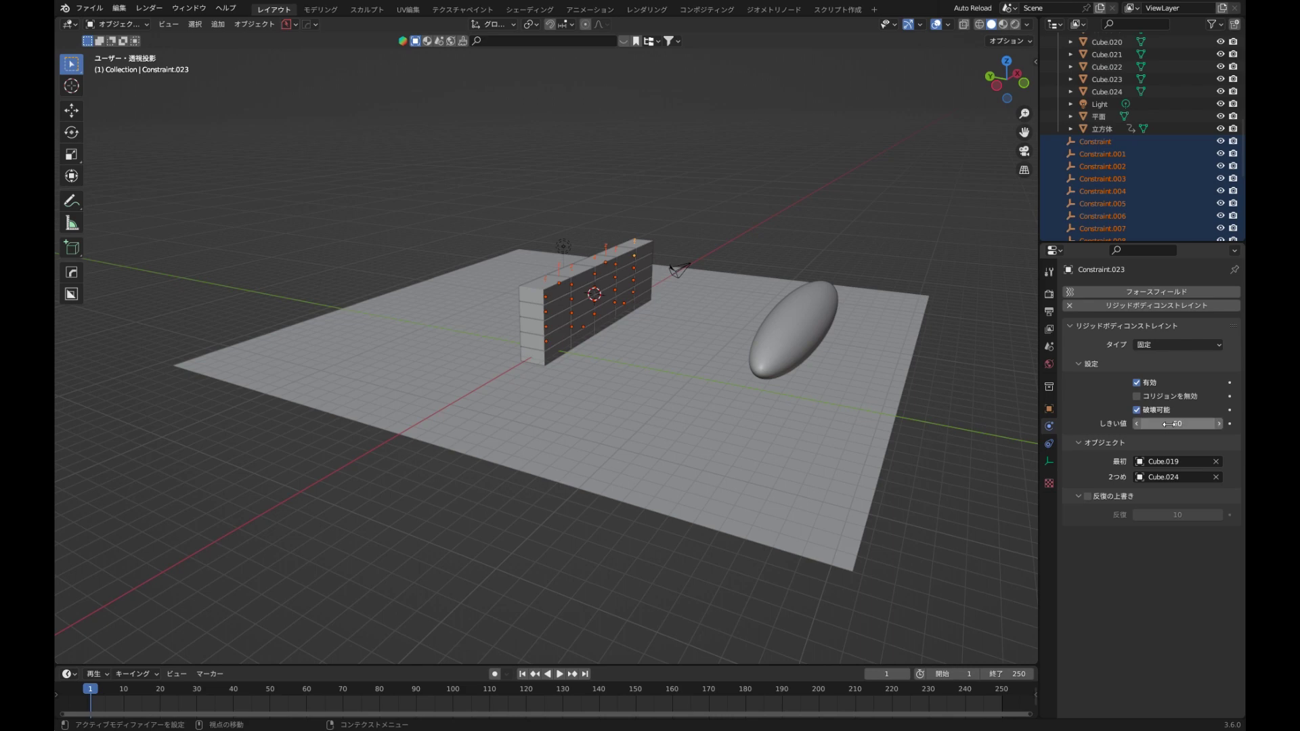
{"action": "right_click", "coordinate": [1169, 425]}
{"action": "key", "text": "Escape"}
{"action": "key", "text": "space"}
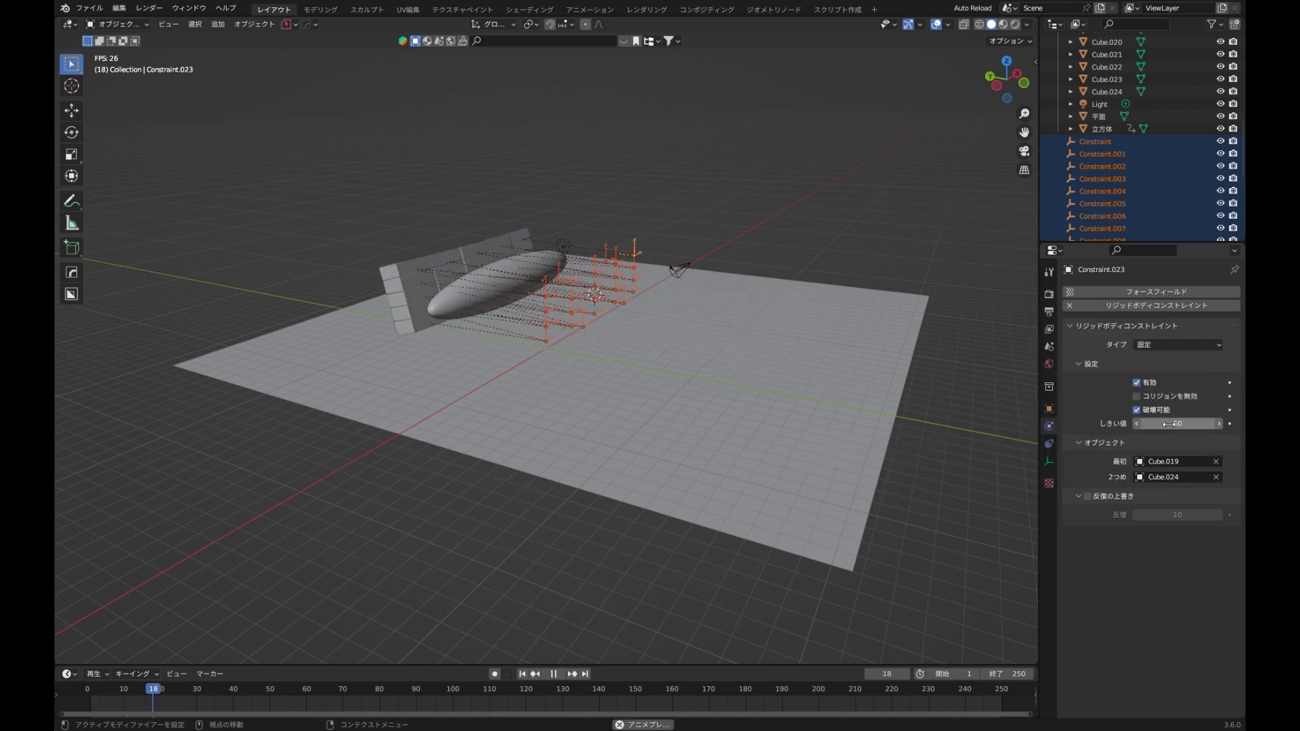
{"action": "key", "text": "Escape"}
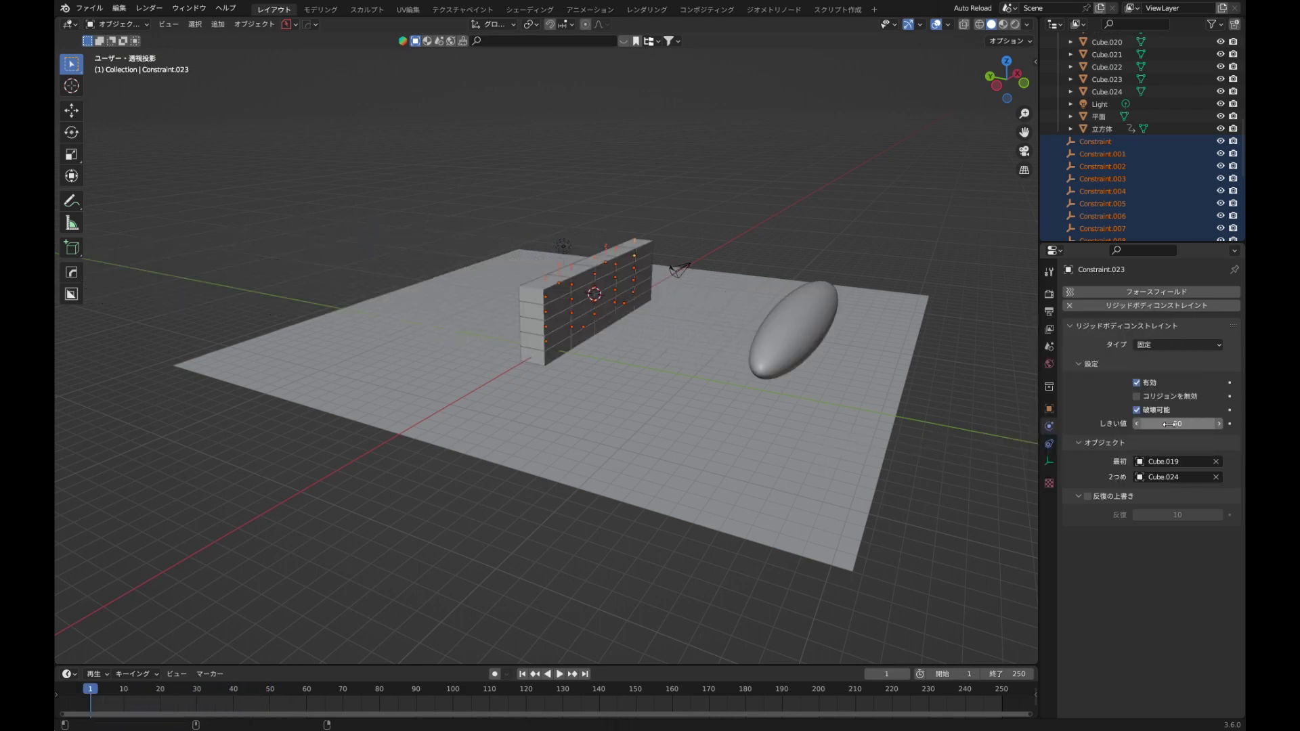
{"action": "middle_click_drag", "start_coordinate": [567, 229], "coordinate": [541, 198]}
{"action": "scroll", "coordinate": [660, 246], "scroll_direction": "up", "scroll_amount": 8}
{"action": "key", "text": "space"}
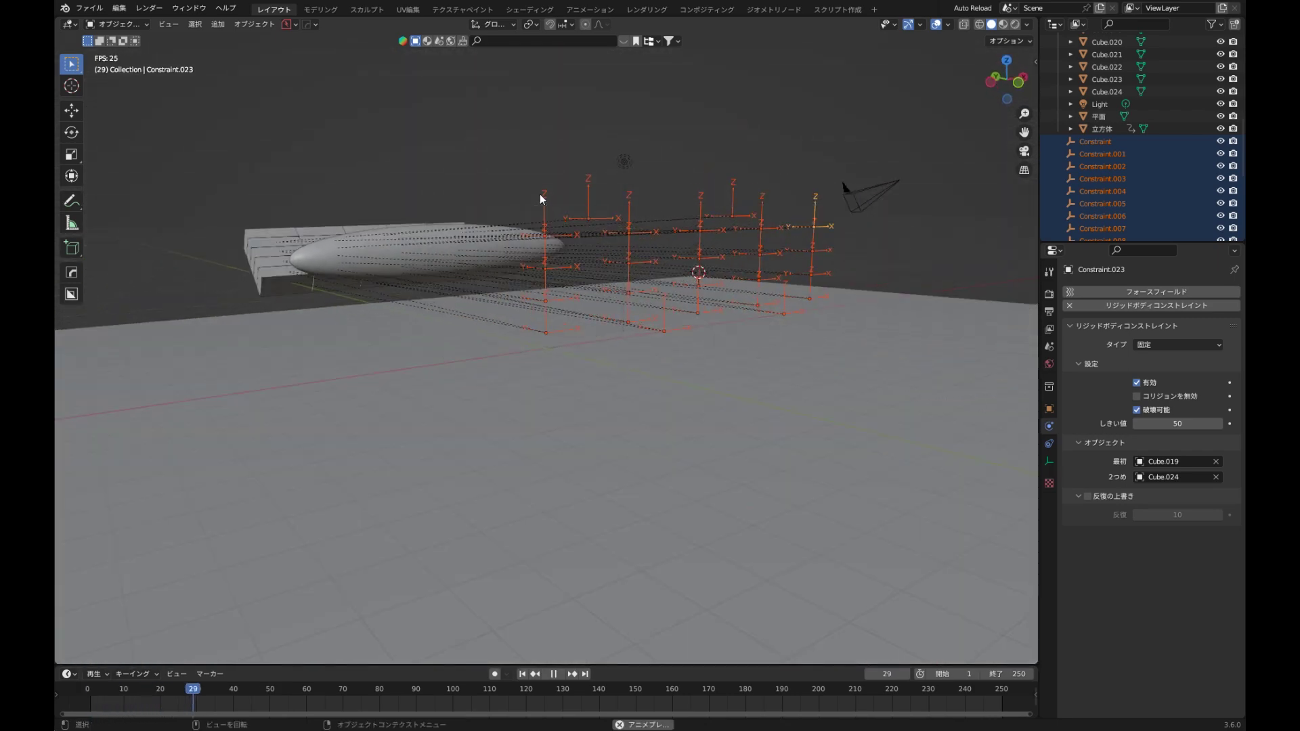
{"action": "key", "text": "Escape"}
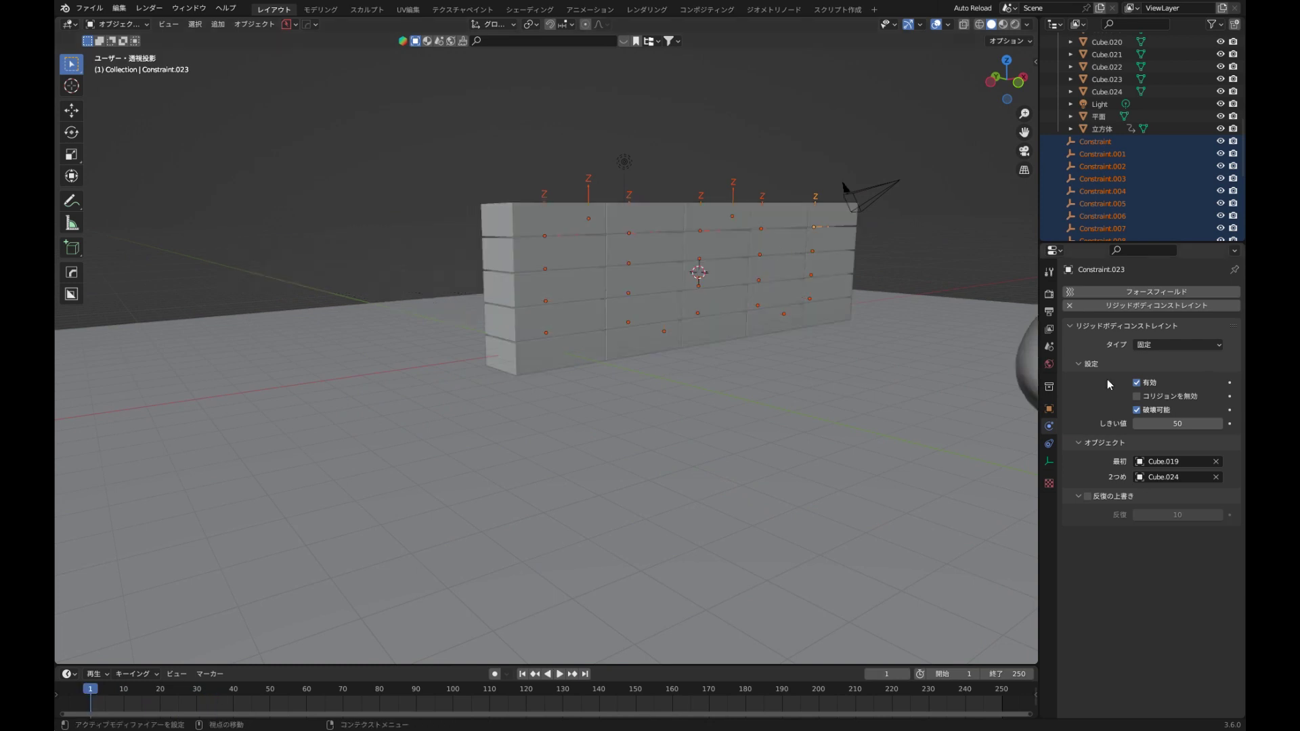
- Set the breaking threshold to 5 on all the selected constraints and test the simulation
{"action": "left_click", "coordinate": [1158, 420]}
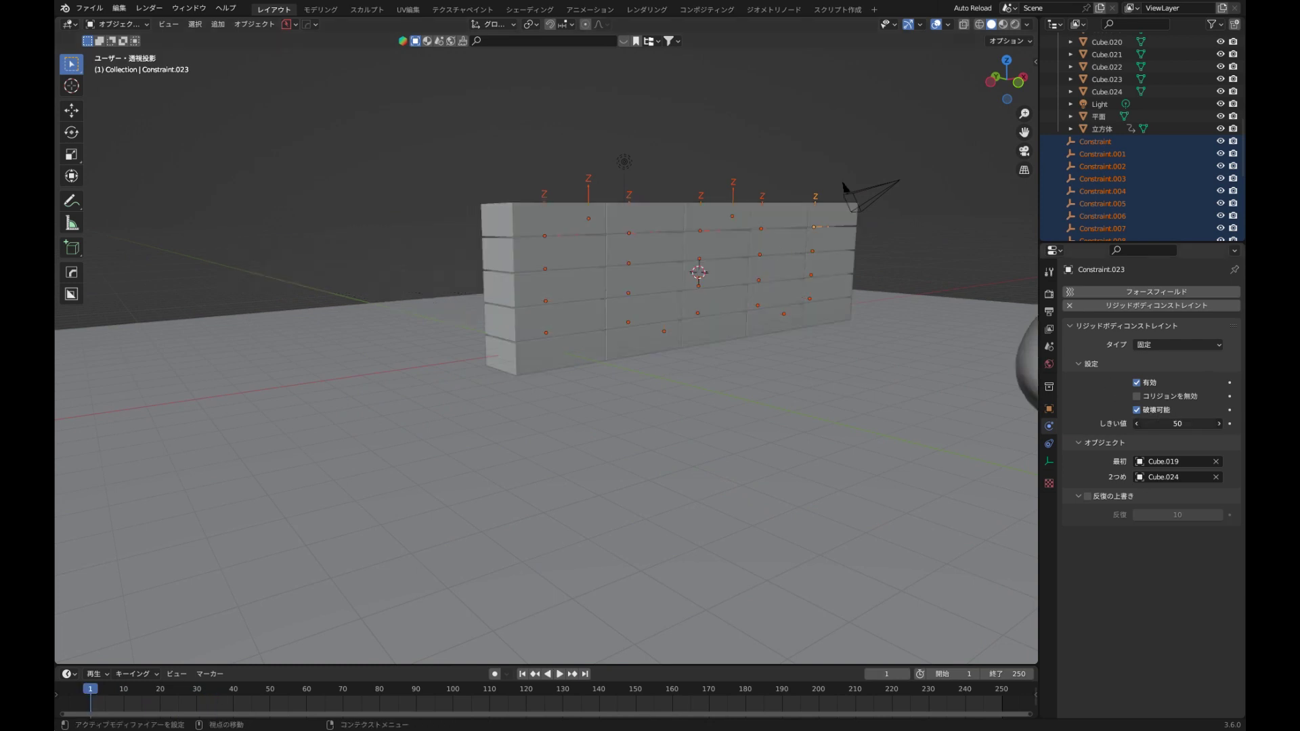
{"action": "right_click", "coordinate": [1165, 423]}
{"action": "key", "text": "Escape"}
{"action": "key", "text": "space"}
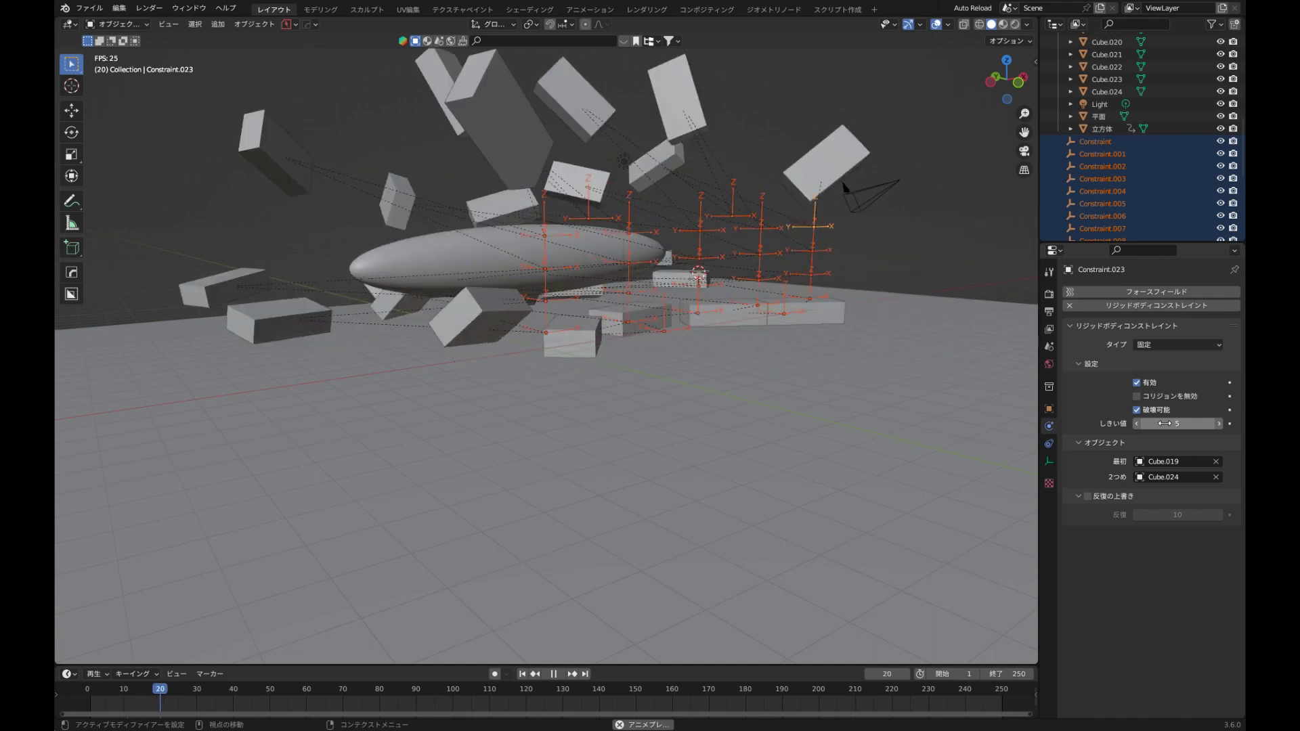
{"action": "key", "text": "Escape"}
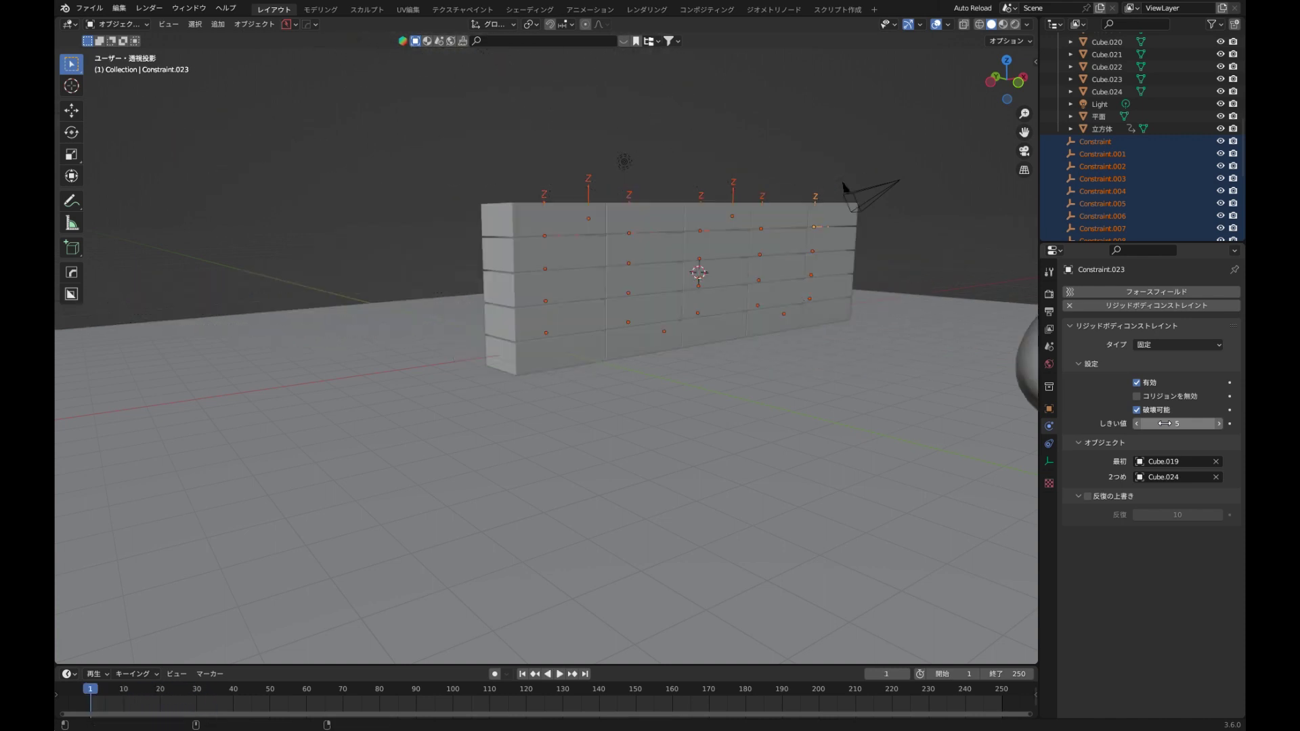
- Try to raise the stretched sphere about 0.9 m along Z without a keyframe and play the simulation
{"action": "scroll", "coordinate": [831, 337], "scroll_direction": "down", "scroll_amount": 4}
{"action": "left_click", "coordinate": [831, 337]}
{"action": "key", "text": "g"}
{"action": "key", "text": "z"}
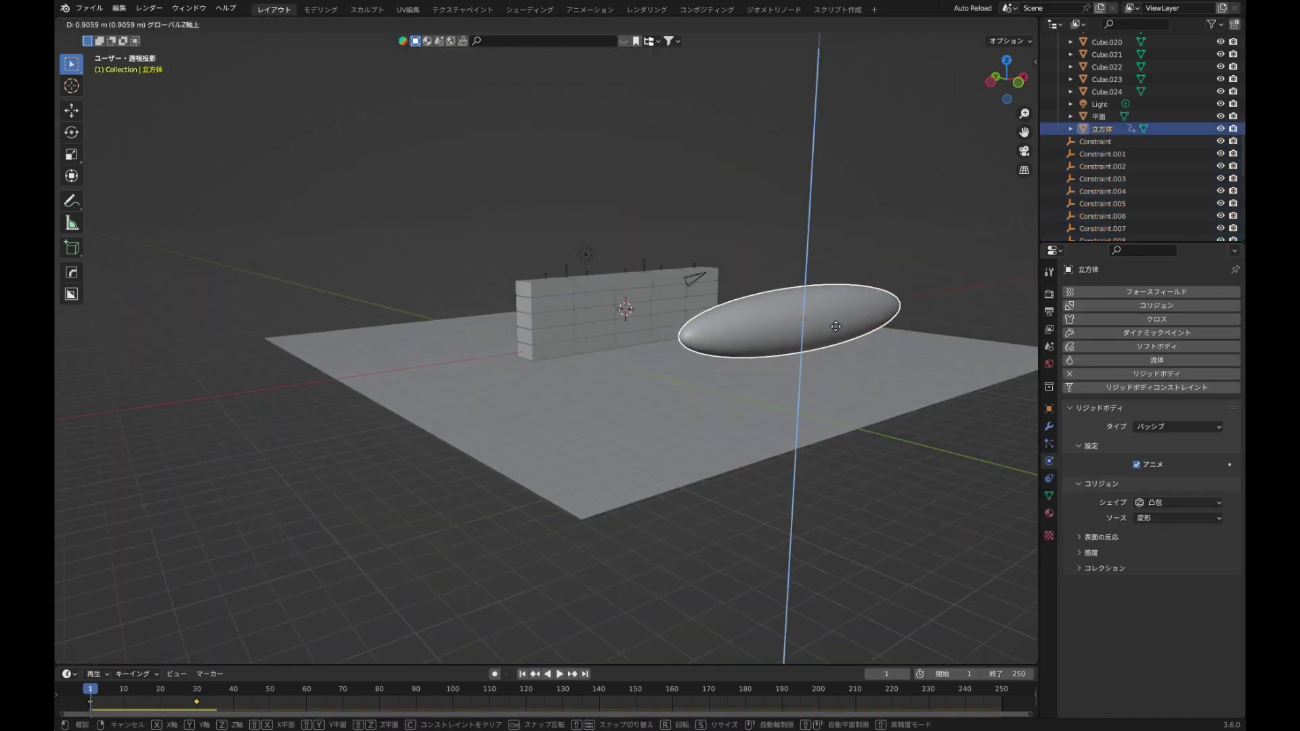
{"action": "left_click", "coordinate": [836, 326]}
{"action": "key", "text": "space"}
{"action": "key", "text": "Escape"}
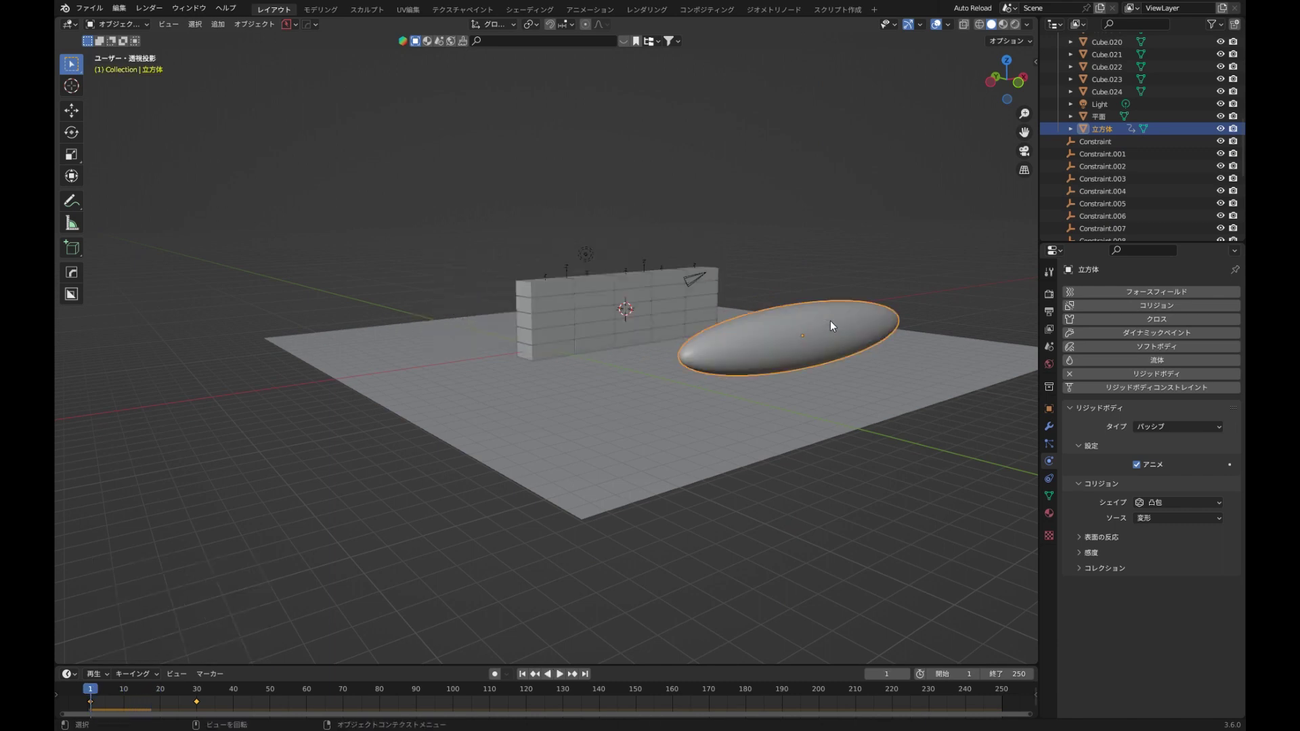
- Raise the stretched sphere about 0.94 m along Z and insert a keyframe for it at frame 1
{"action": "key", "text": "g"}
{"action": "key", "text": "z"}
{"action": "left_click", "coordinate": [832, 303]}
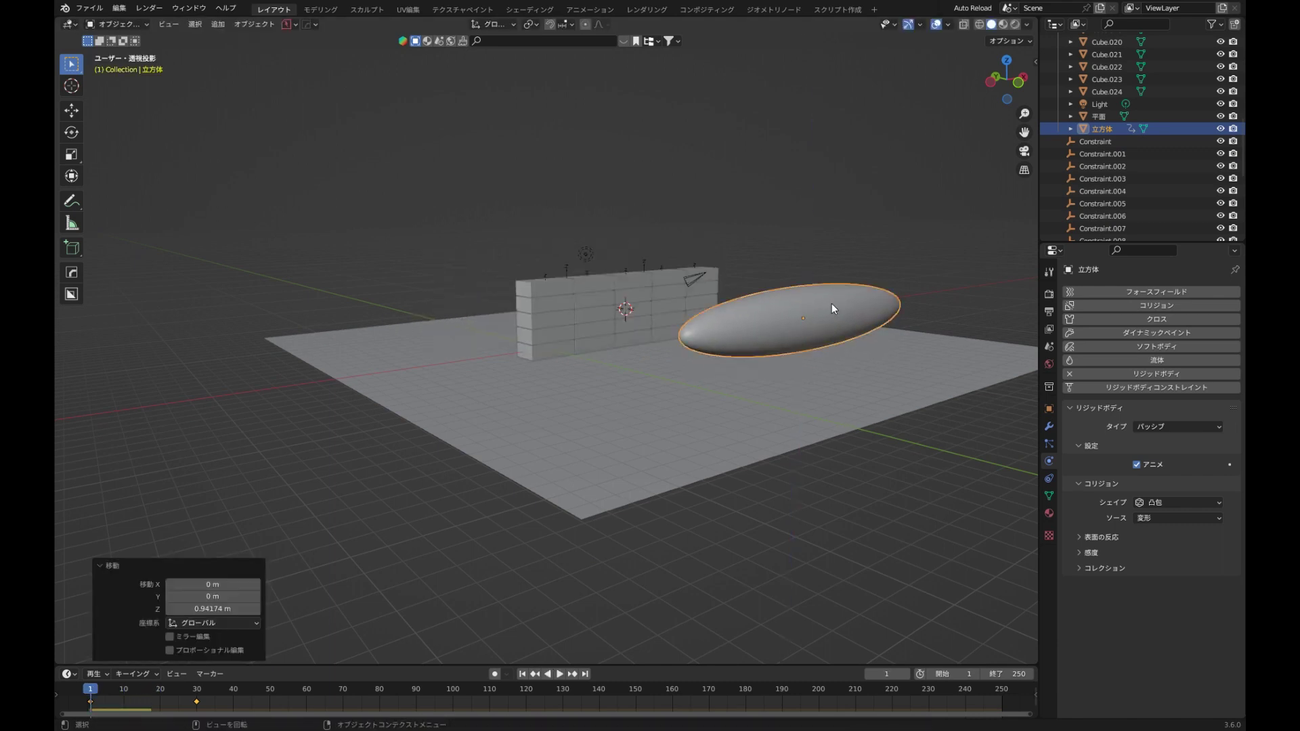
{"action": "right_click", "coordinate": [831, 303]}
{"action": "key", "text": "Escape"}
{"action": "key", "text": "i"}
{"action": "left_click", "coordinate": [832, 304]}
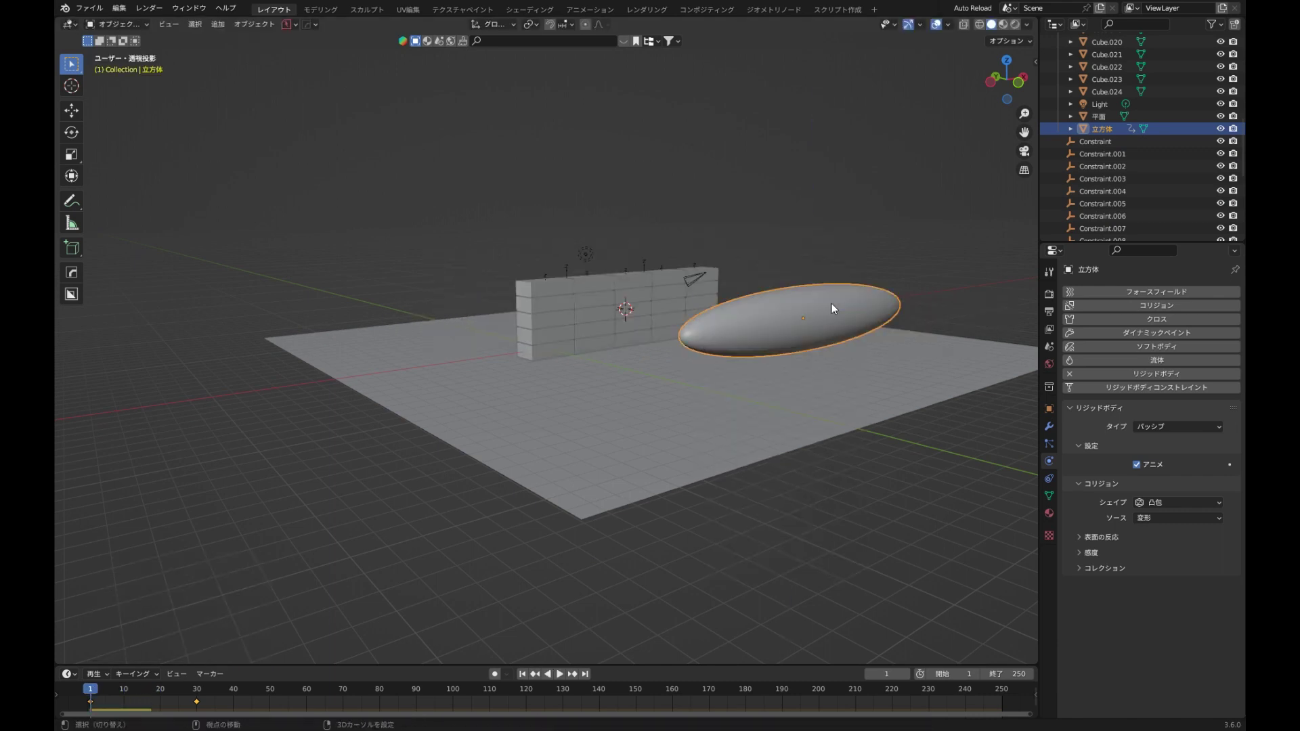
- Play the simulation from the side and from above to examine the sphere's impact on the wall, and return to frame 1
{"action": "key", "text": "space"}
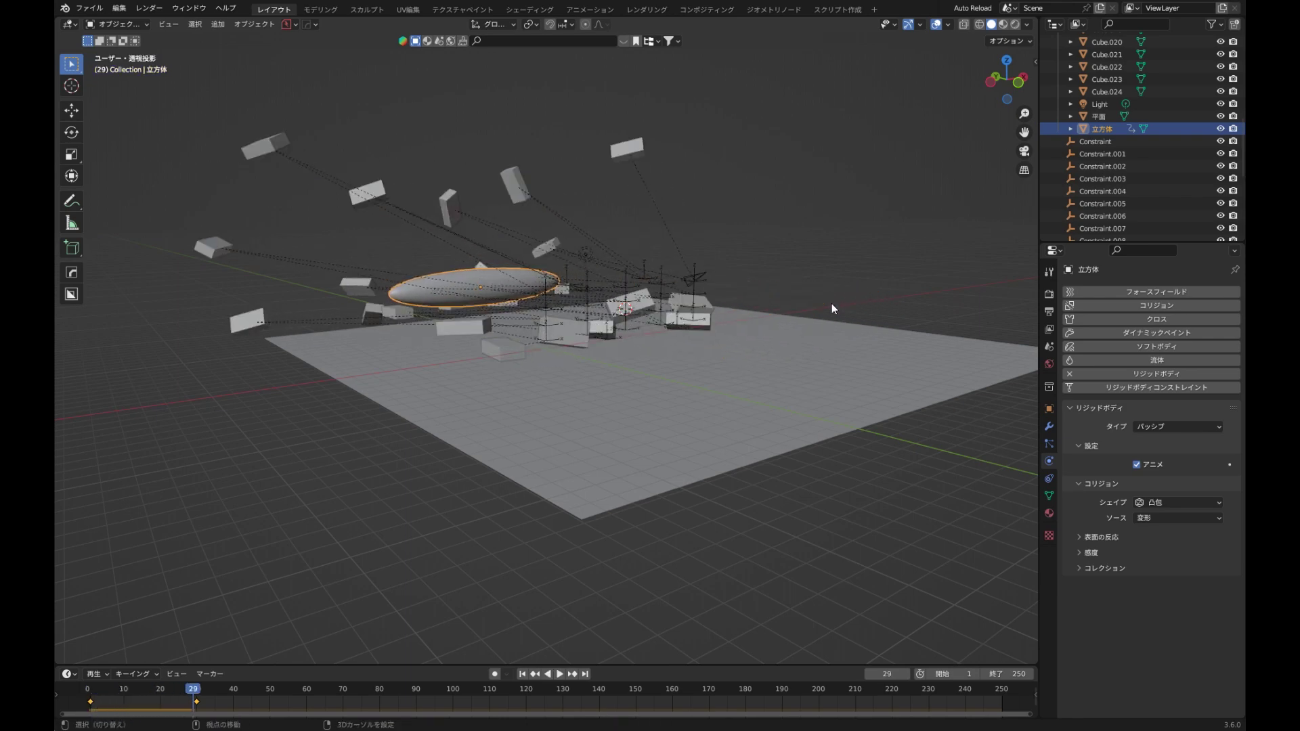
{"action": "key", "text": "Escape"}
{"action": "key", "text": "space"}
{"action": "key", "text": "space"}
{"action": "middle_click_drag", "start_coordinate": [612, 267], "coordinate": [650, 333]}
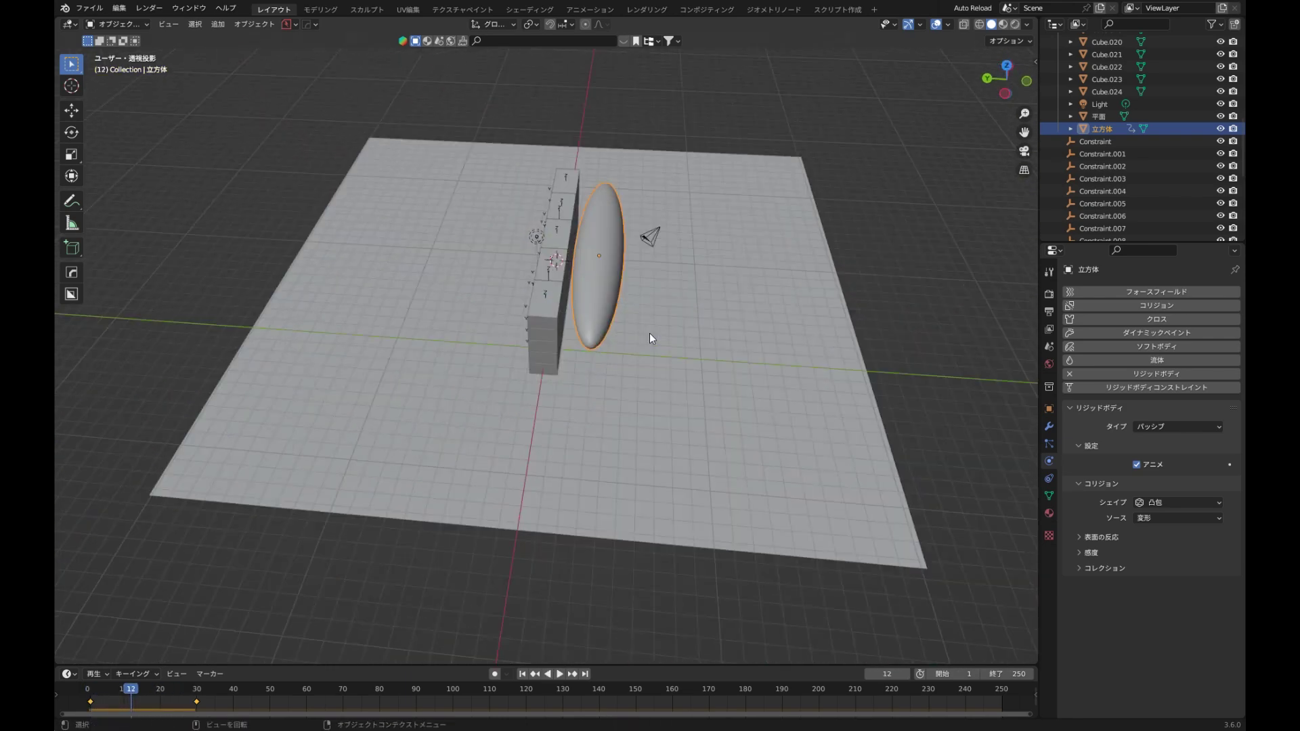
{"action": "key", "text": "space"}
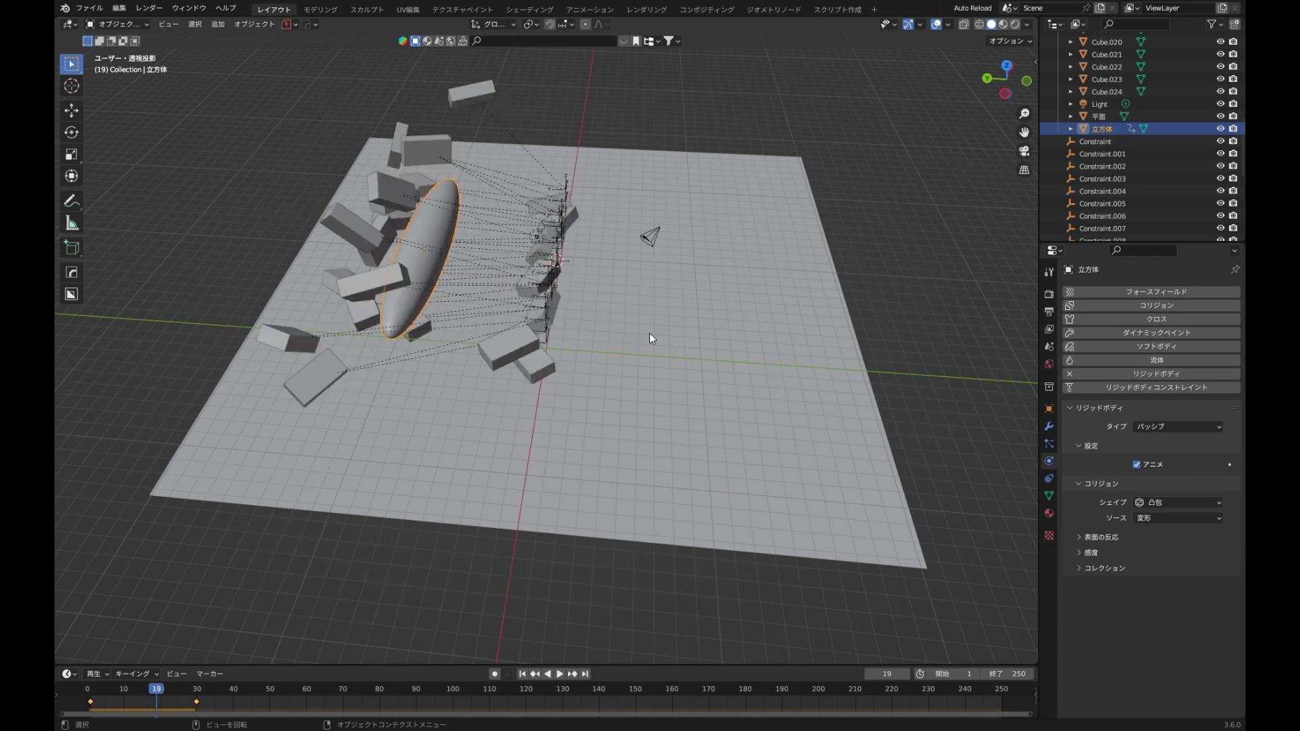
{"action": "key", "text": "shift+Left"}
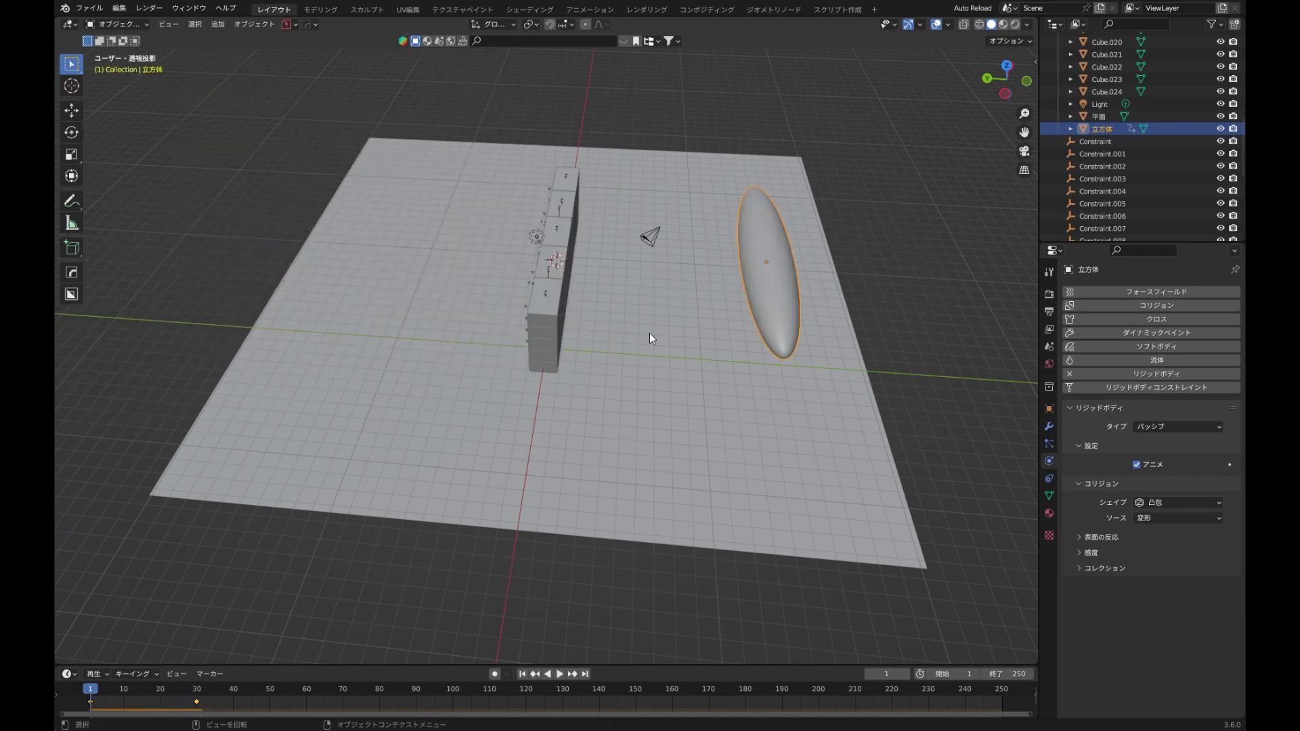
- Select all the wall bricks from Cube to Cube.024 and display their shared material settings
{"action": "scroll", "coordinate": [1082, 129], "scroll_direction": "up", "scroll_amount": 3}
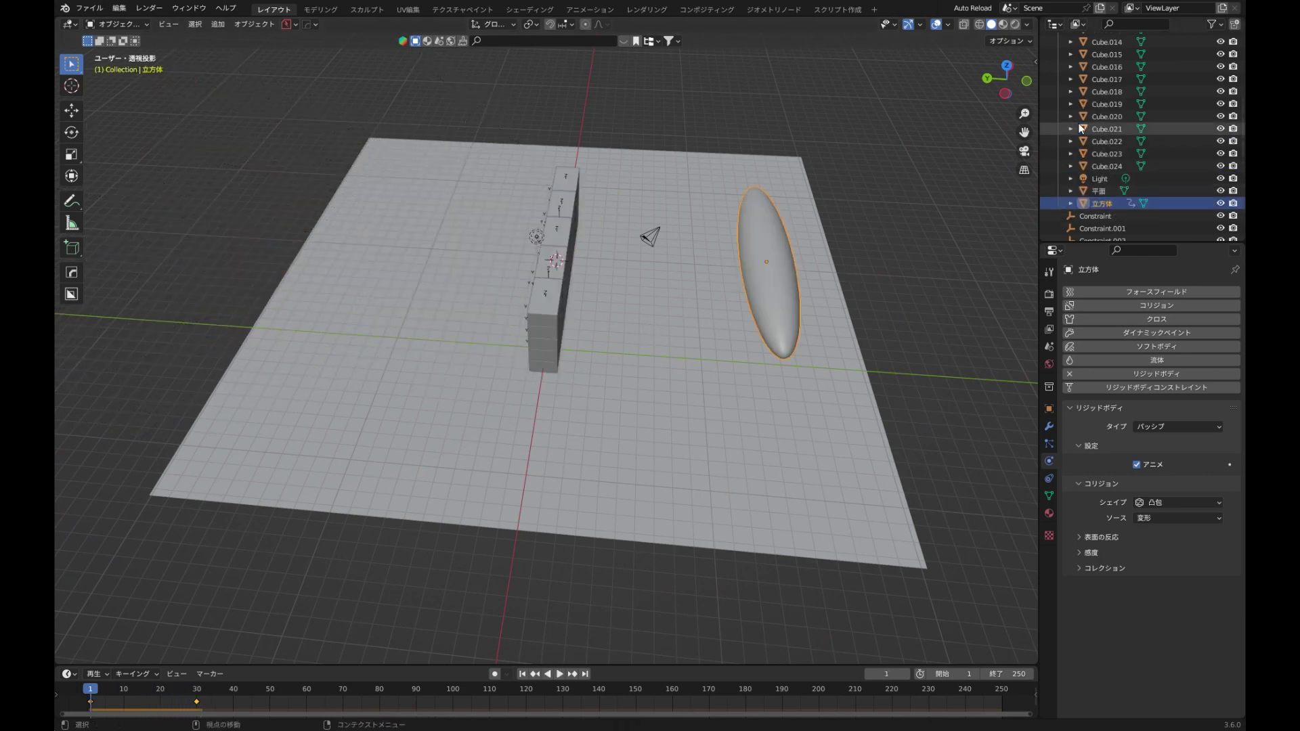
{"action": "left_click", "coordinate": [1087, 160]}
{"action": "scroll", "coordinate": [1153, 180], "scroll_direction": "up", "scroll_amount": 8}
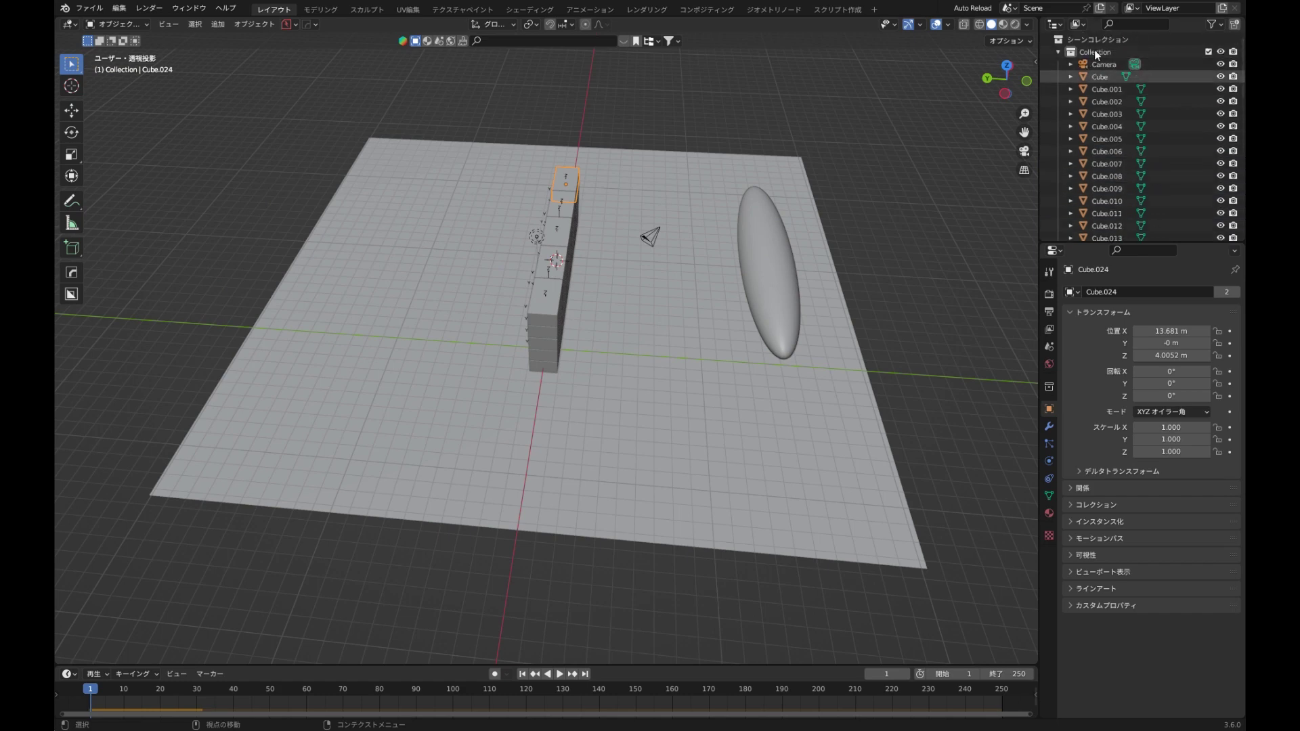
{"action": "middle_click_drag", "start_coordinate": [679, 160], "coordinate": [746, 144]}
{"action": "left_click", "coordinate": [1050, 513]}
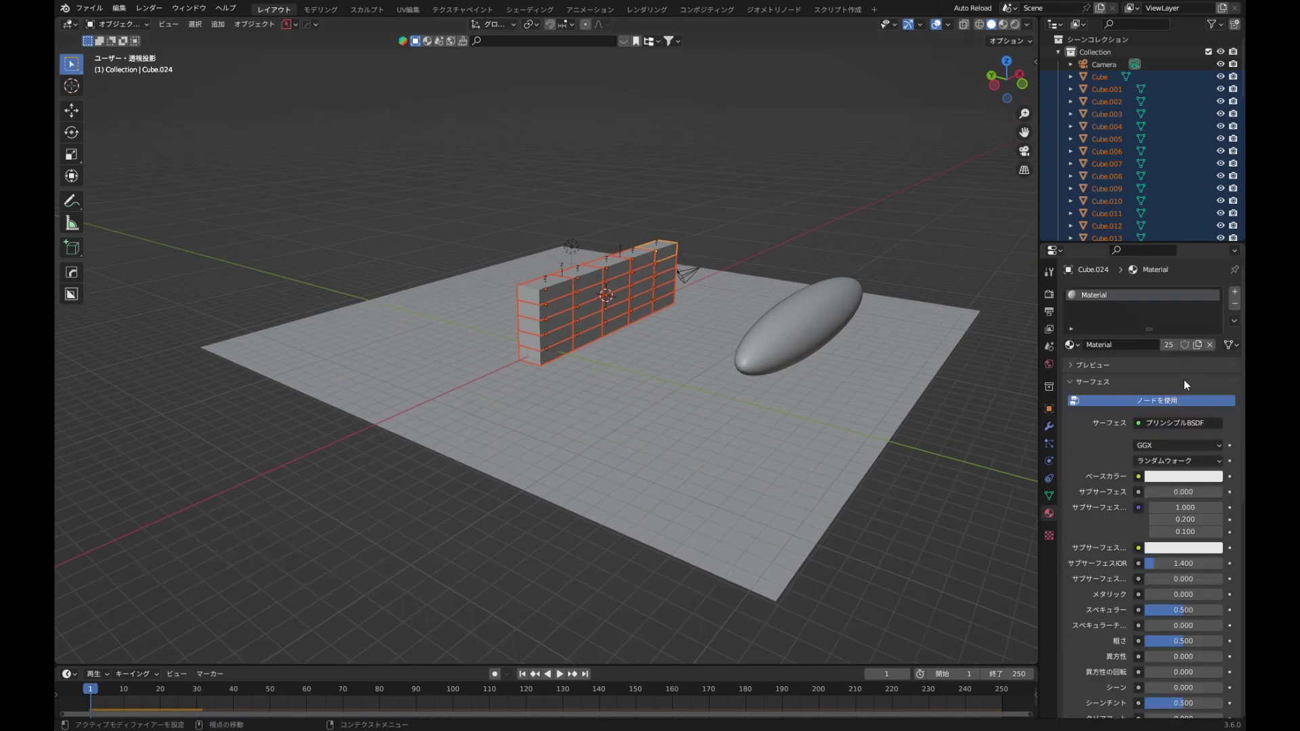
- Display the scene in rendered shading and set the render engine to Cycles with GPU compute as the device
{"action": "left_click", "coordinate": [1016, 23]}
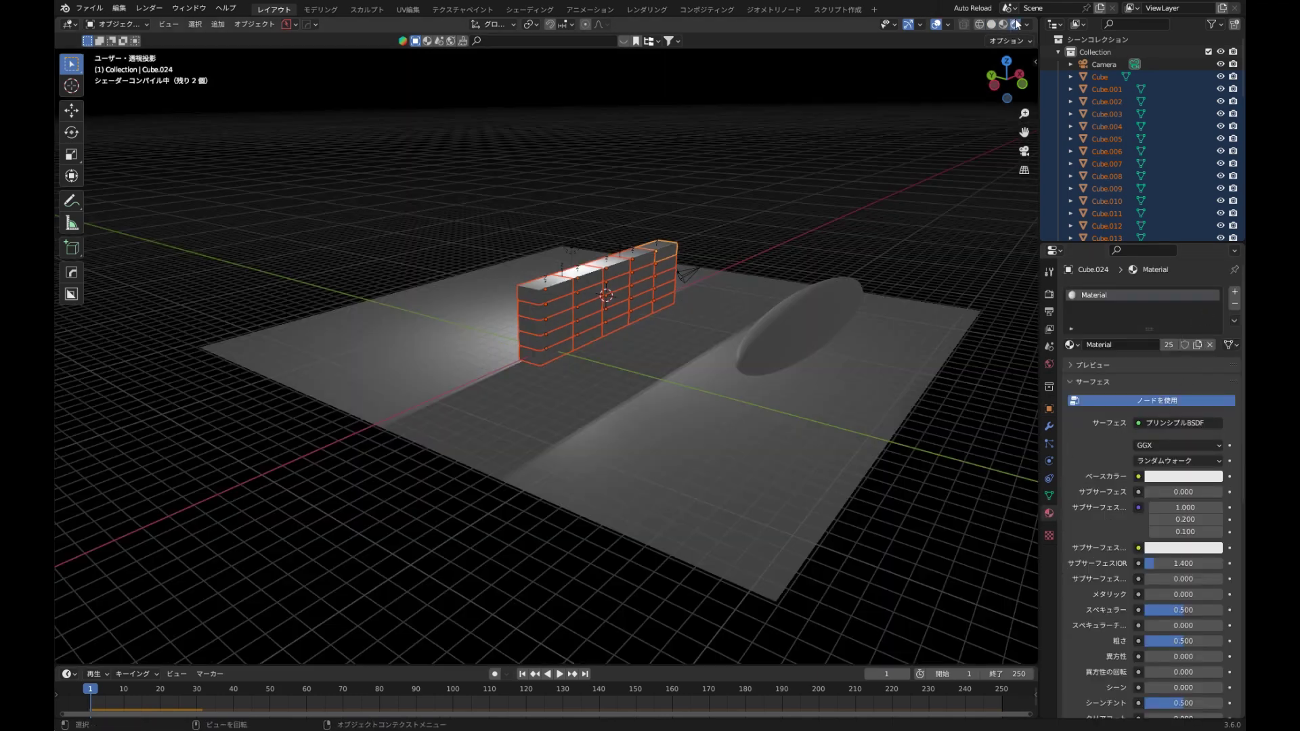
{"action": "left_click", "coordinate": [1050, 294]}
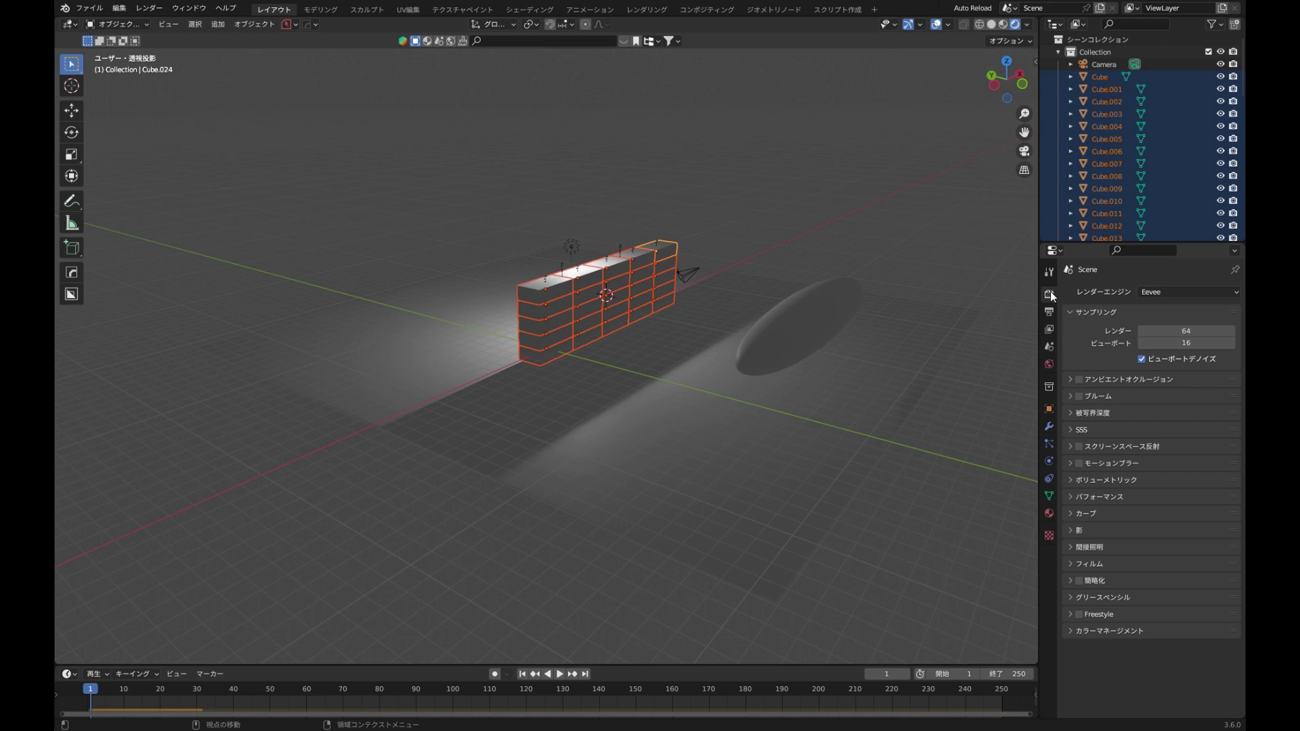
{"action": "left_click", "coordinate": [1204, 292]}
{"action": "left_click", "coordinate": [1196, 329]}
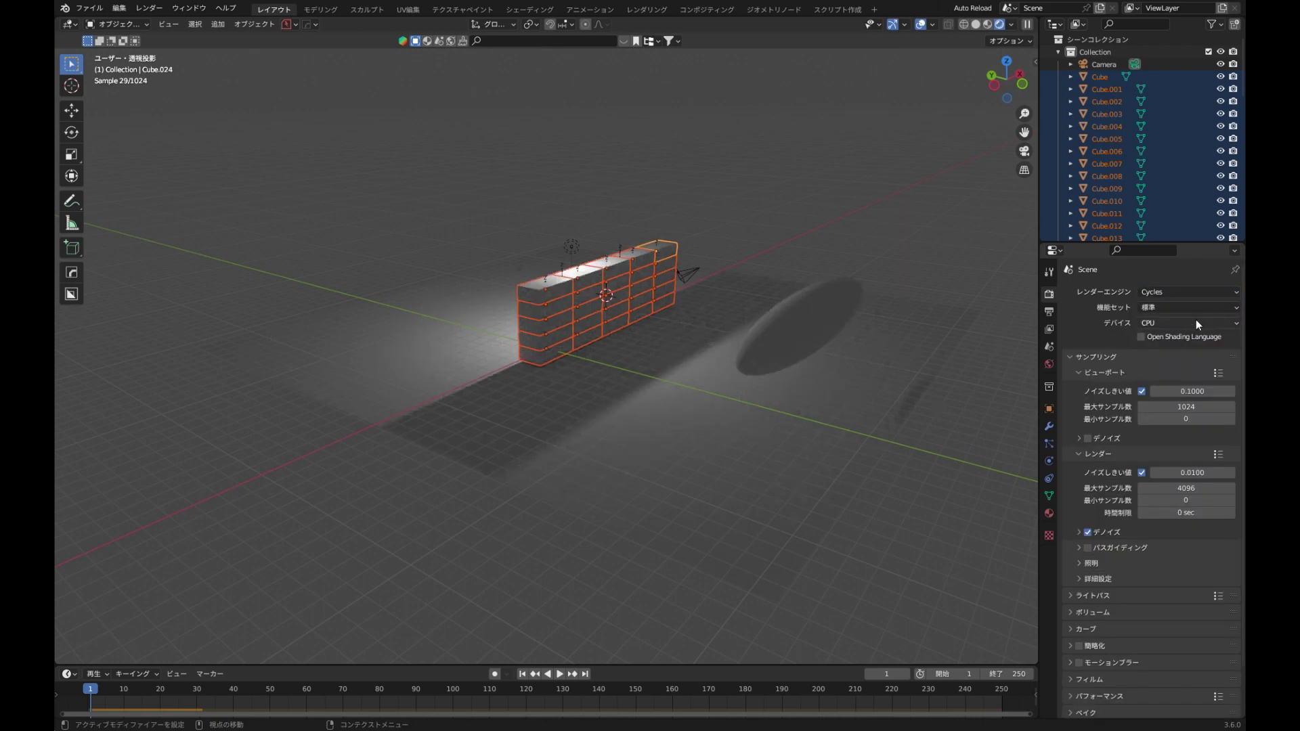
{"action": "left_click", "coordinate": [1196, 321]}
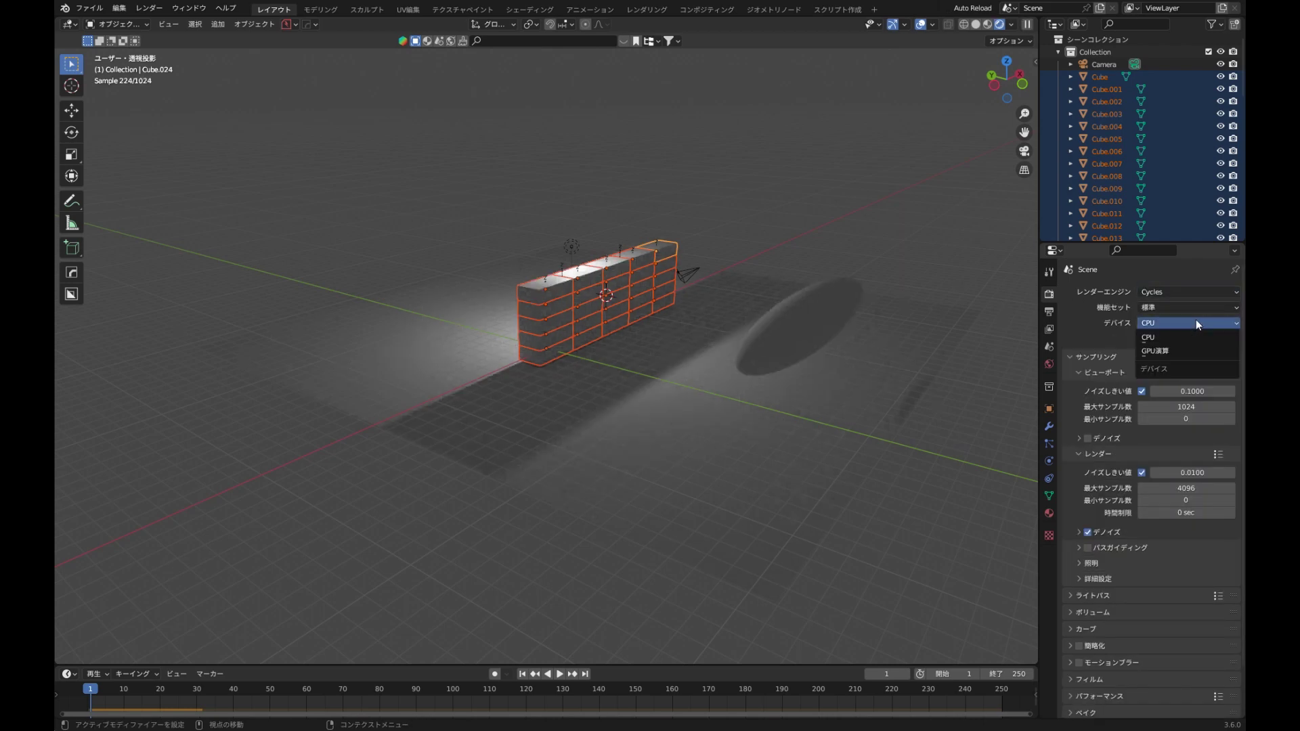
{"action": "left_click", "coordinate": [1174, 351]}
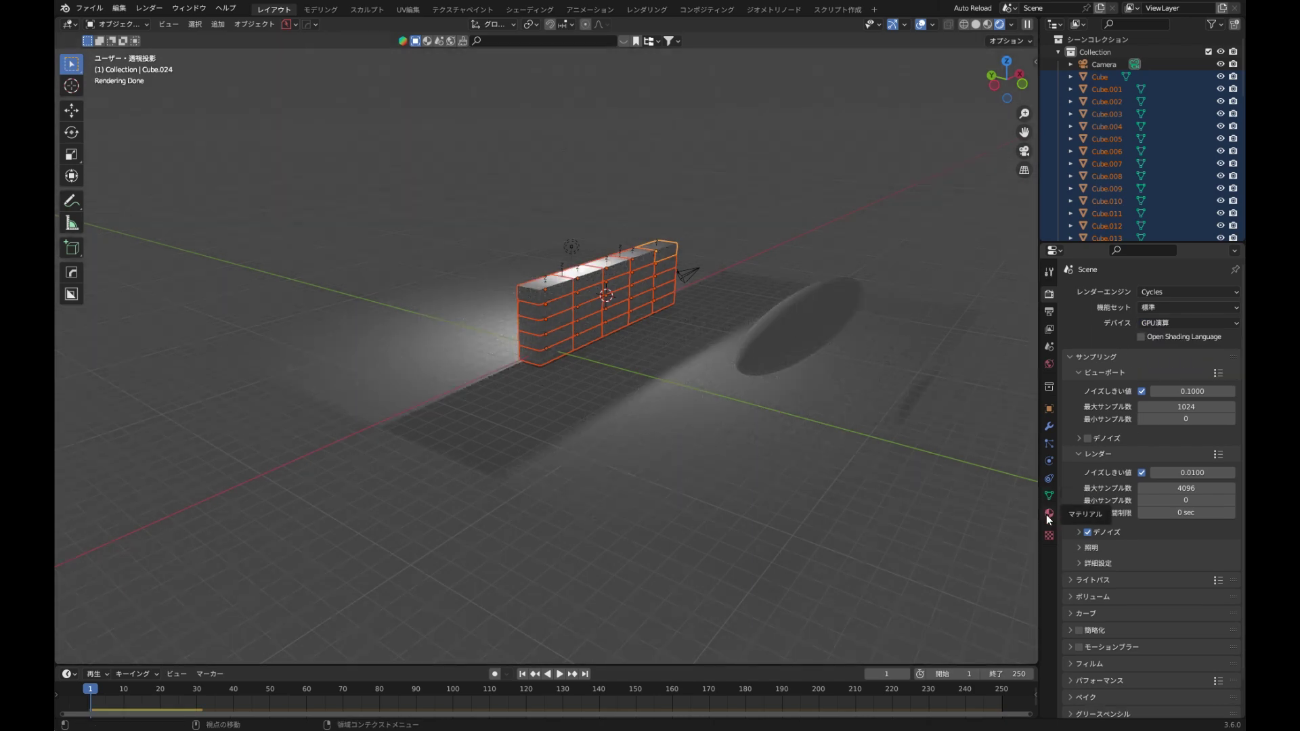
- Make the bricks' shared material glass-like with transmission 1.000 and roughness 0.000
{"action": "left_click", "coordinate": [1047, 515]}
{"action": "scroll", "coordinate": [929, 392], "scroll_direction": "down", "scroll_amount": 1}
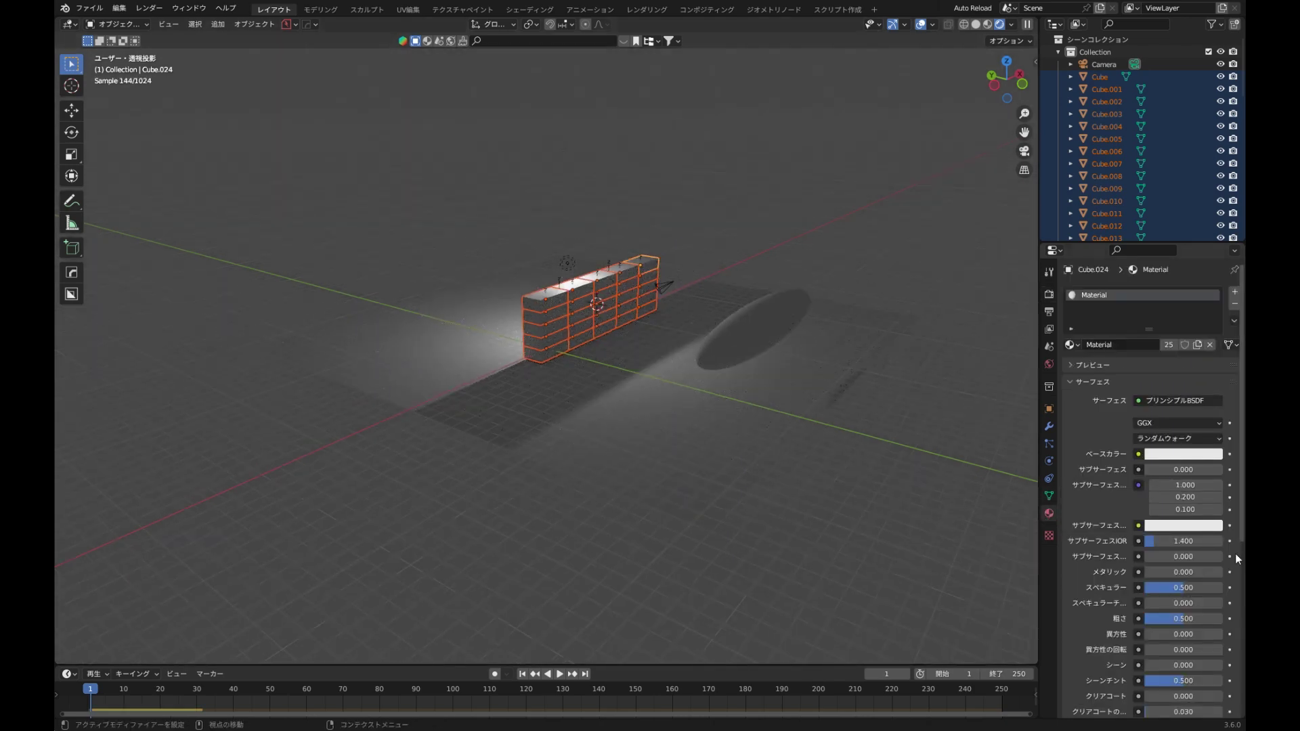
{"action": "scroll", "coordinate": [1191, 543], "scroll_direction": "down", "scroll_amount": 8}
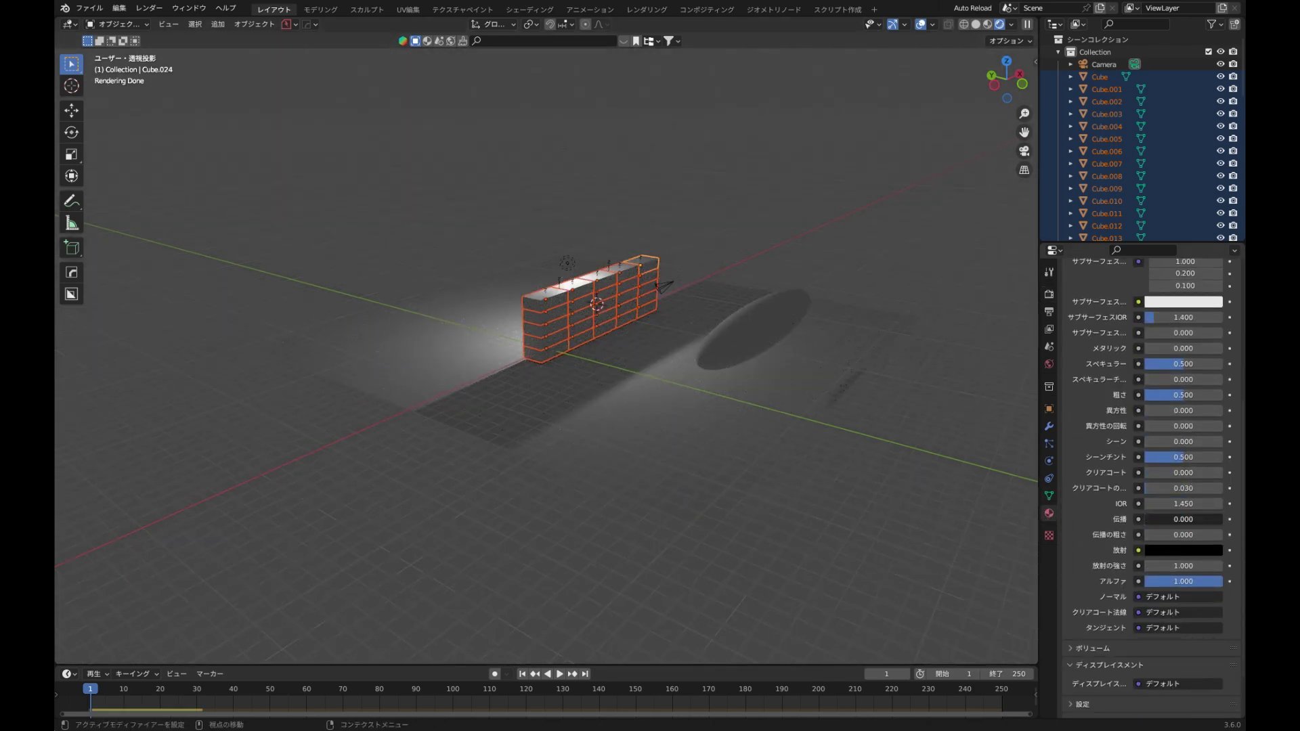
{"action": "left_click_drag", "start_coordinate": [1179, 519], "coordinate": [1223, 519]}
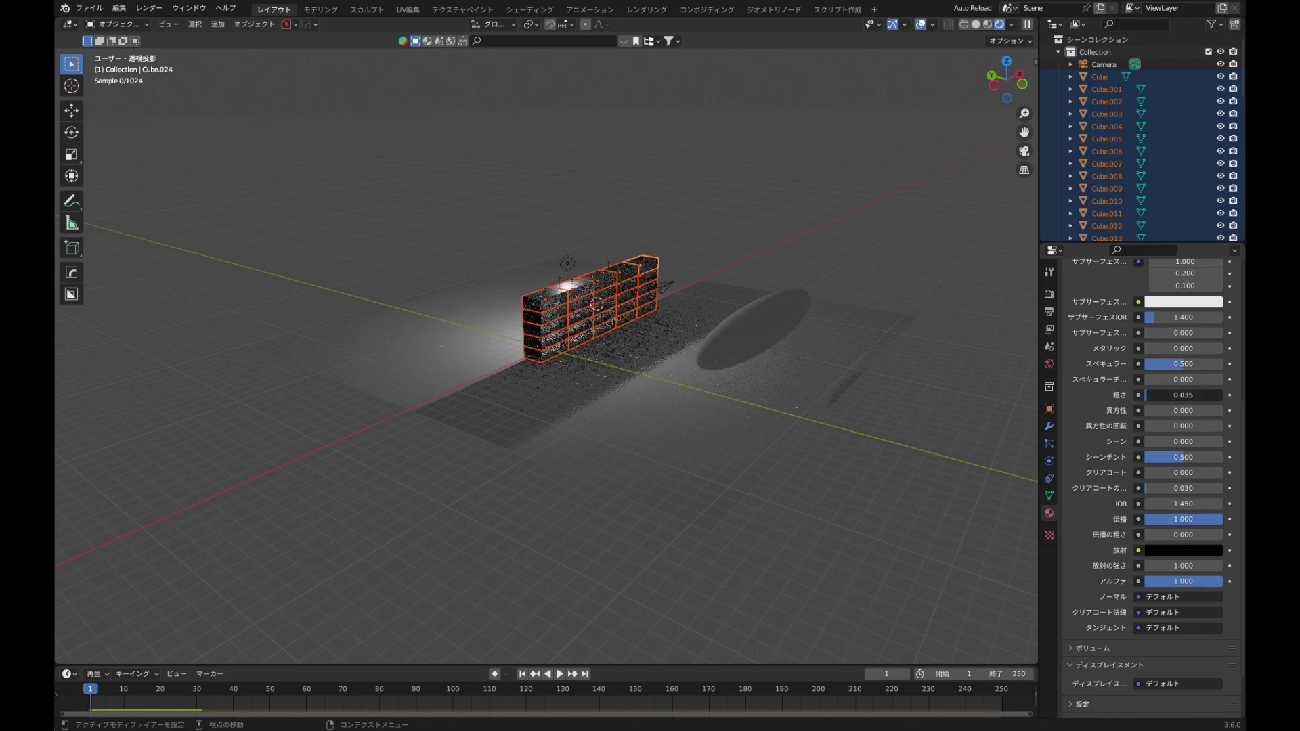
{"action": "left_click_drag", "start_coordinate": [1147, 395], "coordinate": [1143, 395]}
{"action": "middle_click_drag", "start_coordinate": [795, 312], "coordinate": [657, 218]}
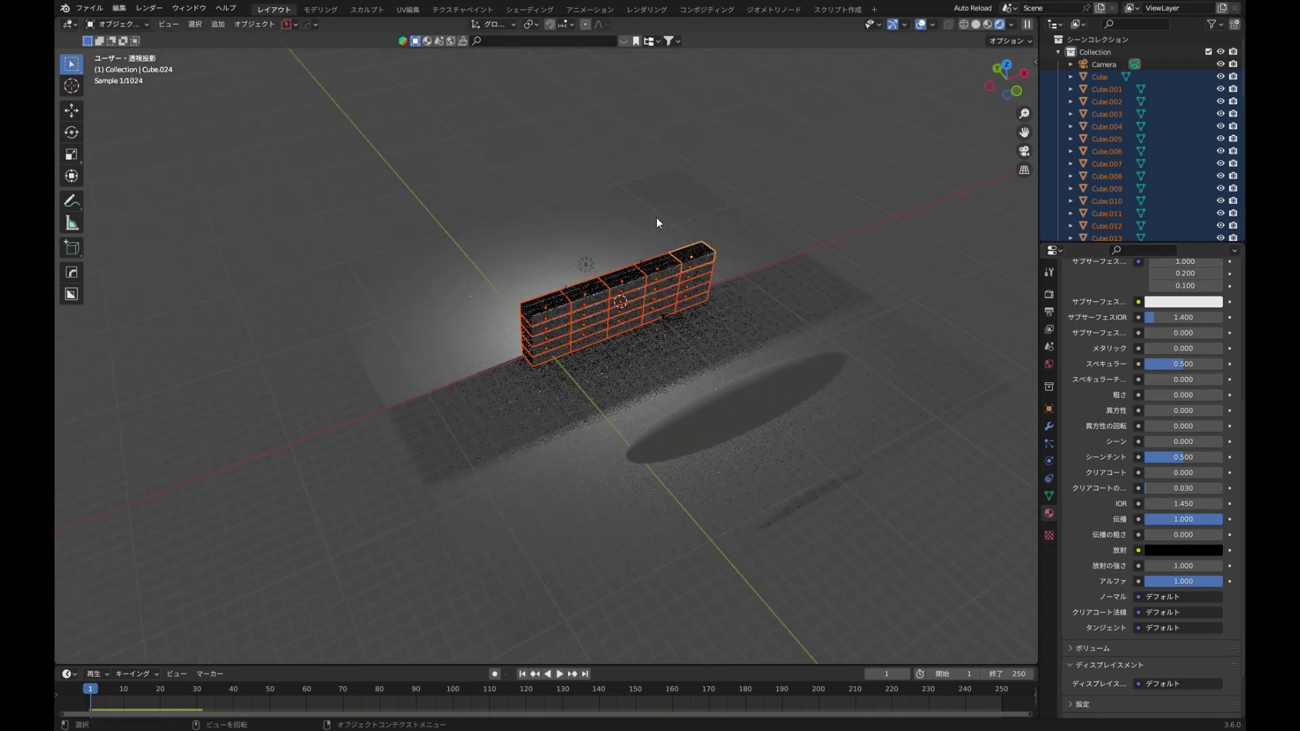
- Extrude the floor plane's back edge and both side edges upward along Z to form three walls
{"action": "left_click", "coordinate": [535, 245]}
{"action": "key", "text": "Tab"}
{"action": "key", "text": "alt+a"}
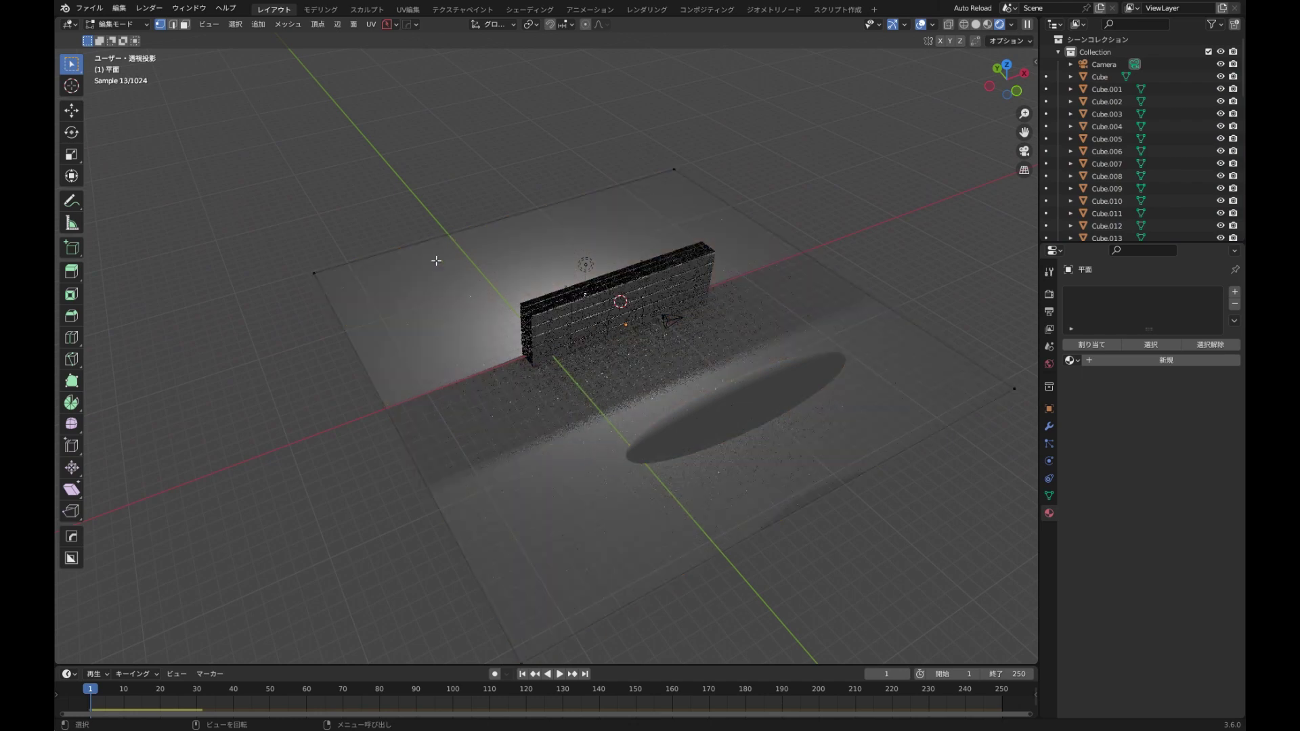
{"action": "key", "text": "ctrl+Tab"}
{"action": "left_click", "coordinate": [416, 337]}
{"action": "left_click", "coordinate": [423, 245]}
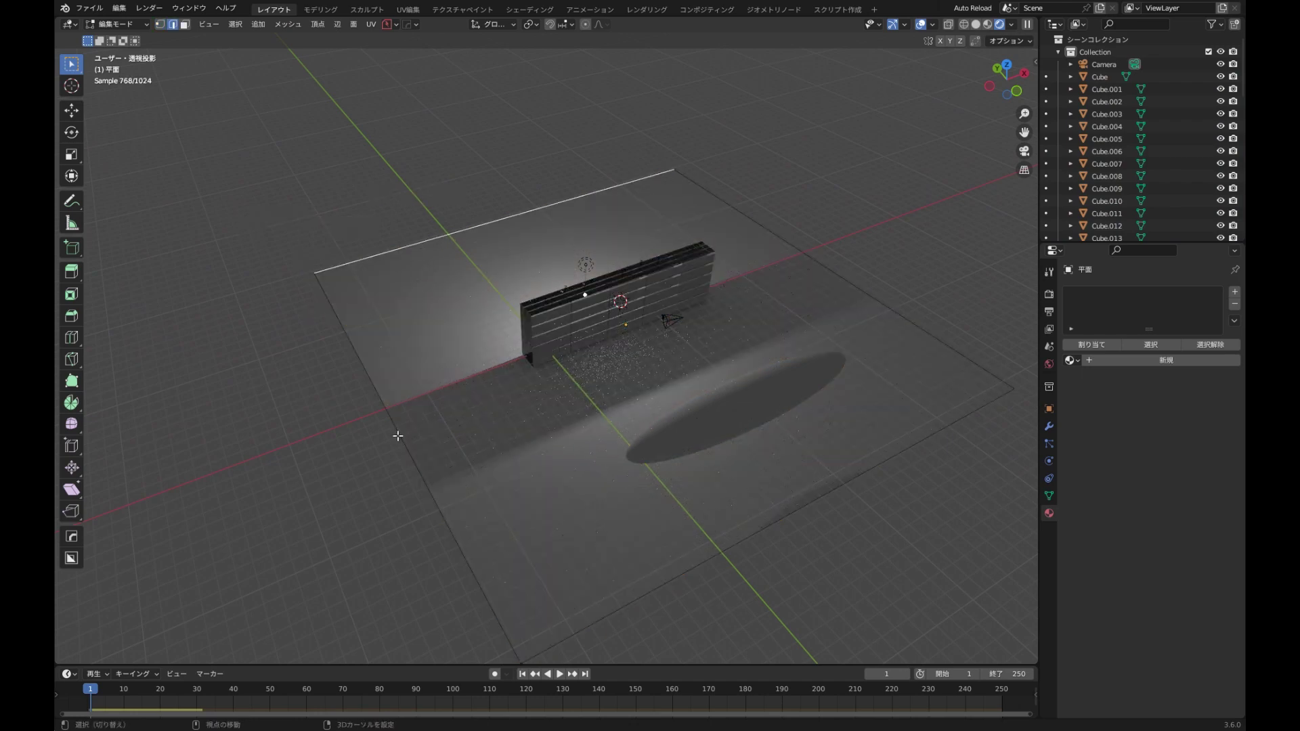
{"action": "key", "text": "e"}
{"action": "key", "text": "z"}
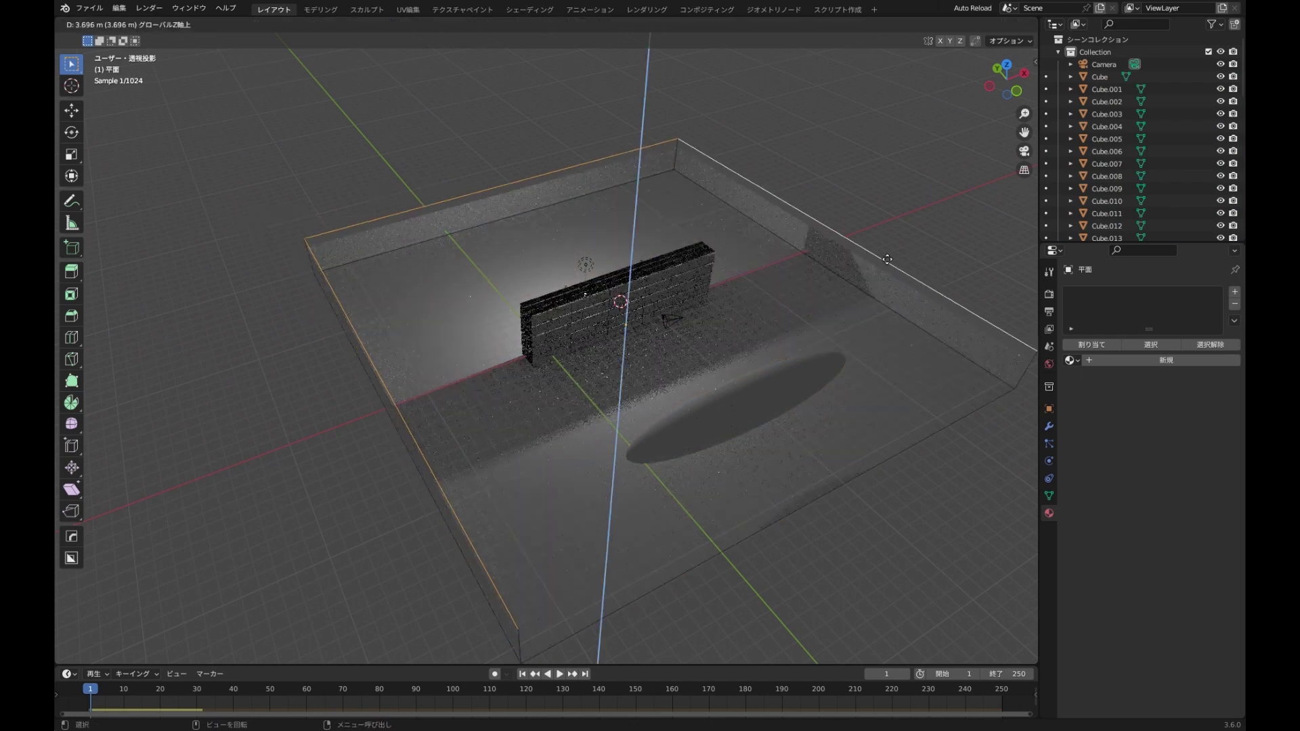
{"action": "left_click", "coordinate": [901, 151]}
{"action": "key", "text": "Tab"}
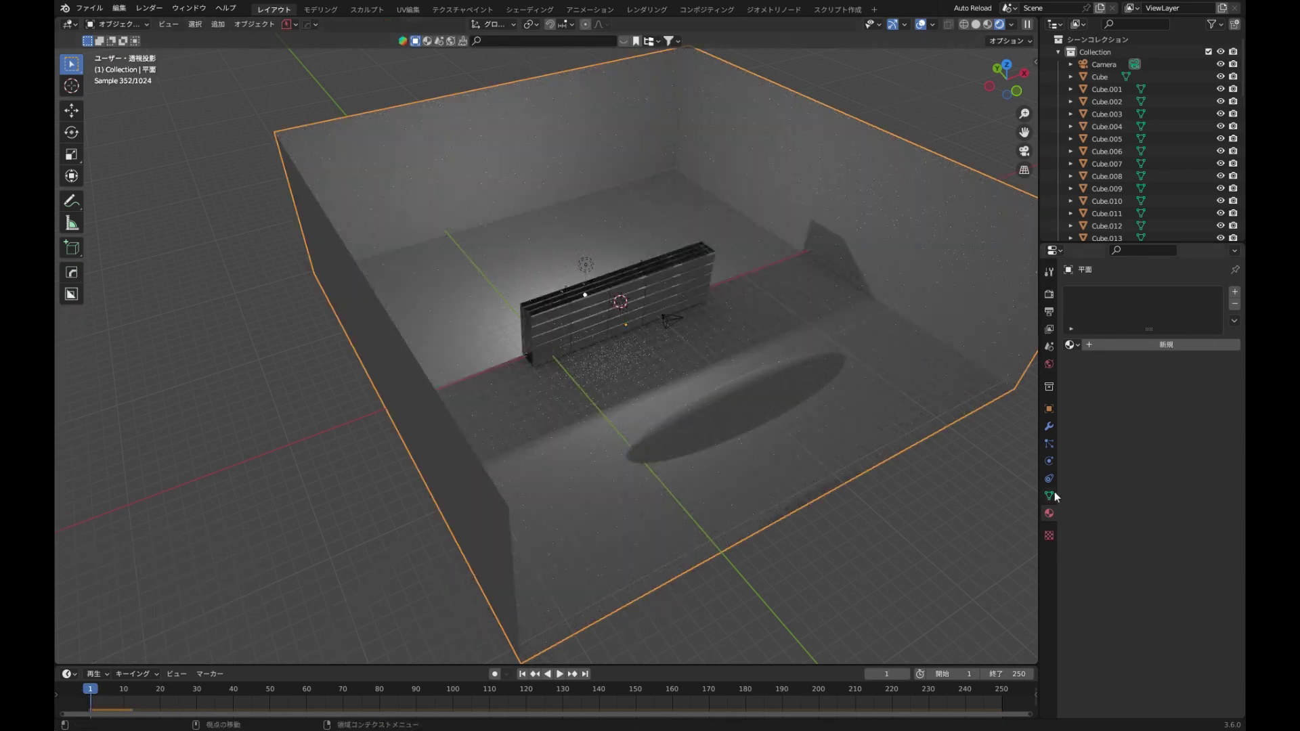
- Set the walled floor's rigid-body collision shape to Mesh
{"action": "left_click", "coordinate": [1049, 461]}
{"action": "left_click", "coordinate": [1156, 503]}
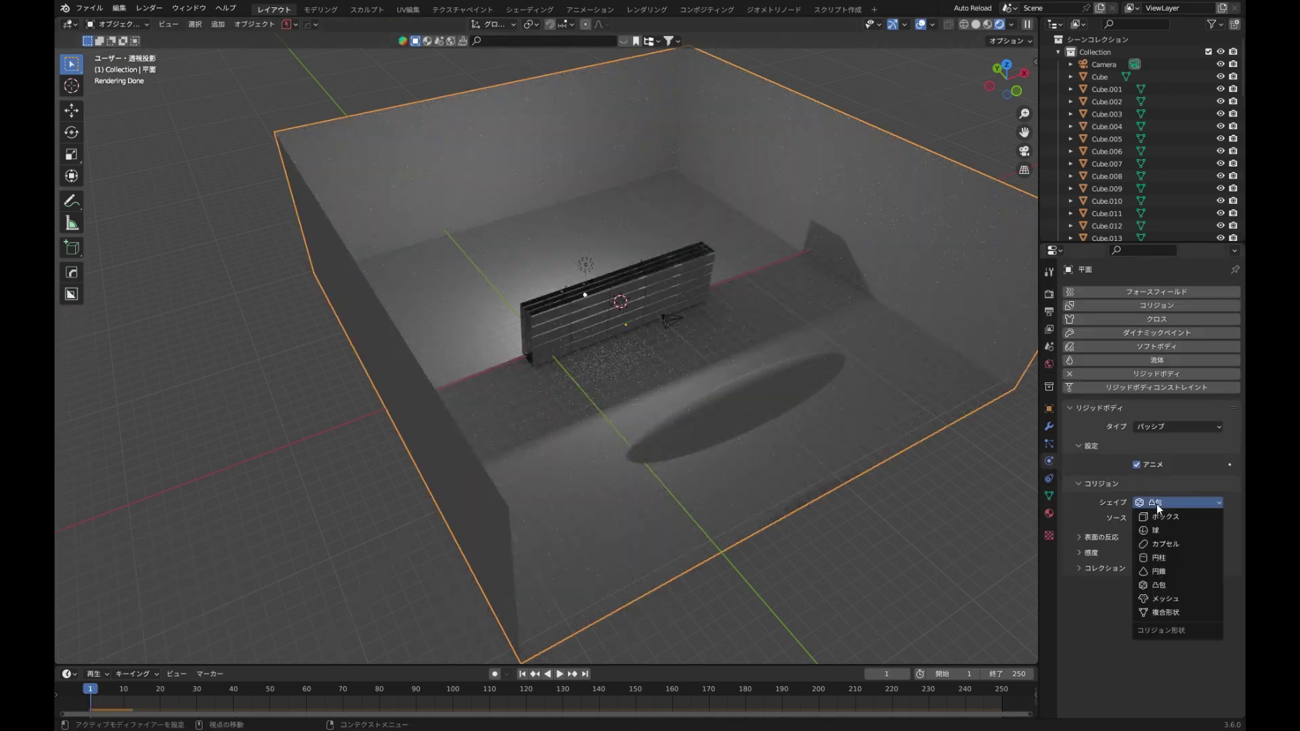
{"action": "left_click", "coordinate": [1146, 600]}
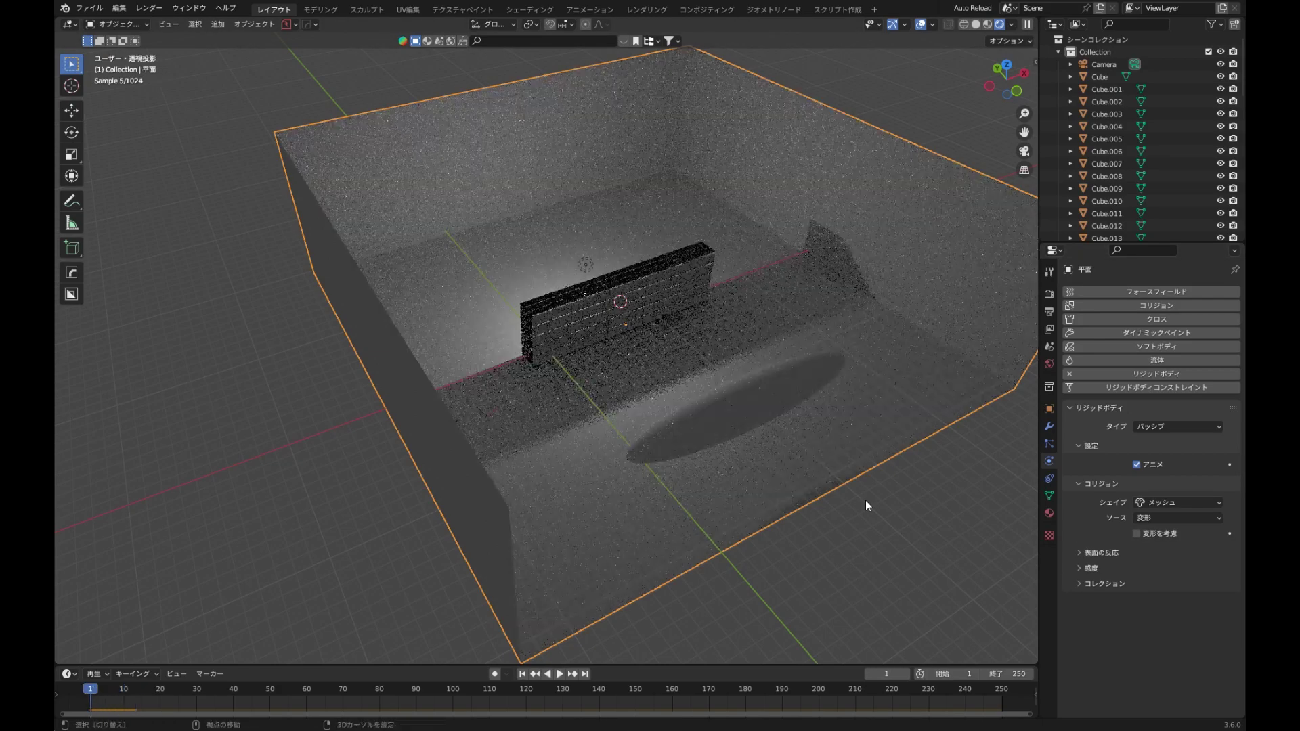
{"action": "key", "text": "shift+space"}
{"action": "key", "text": "Escape"}
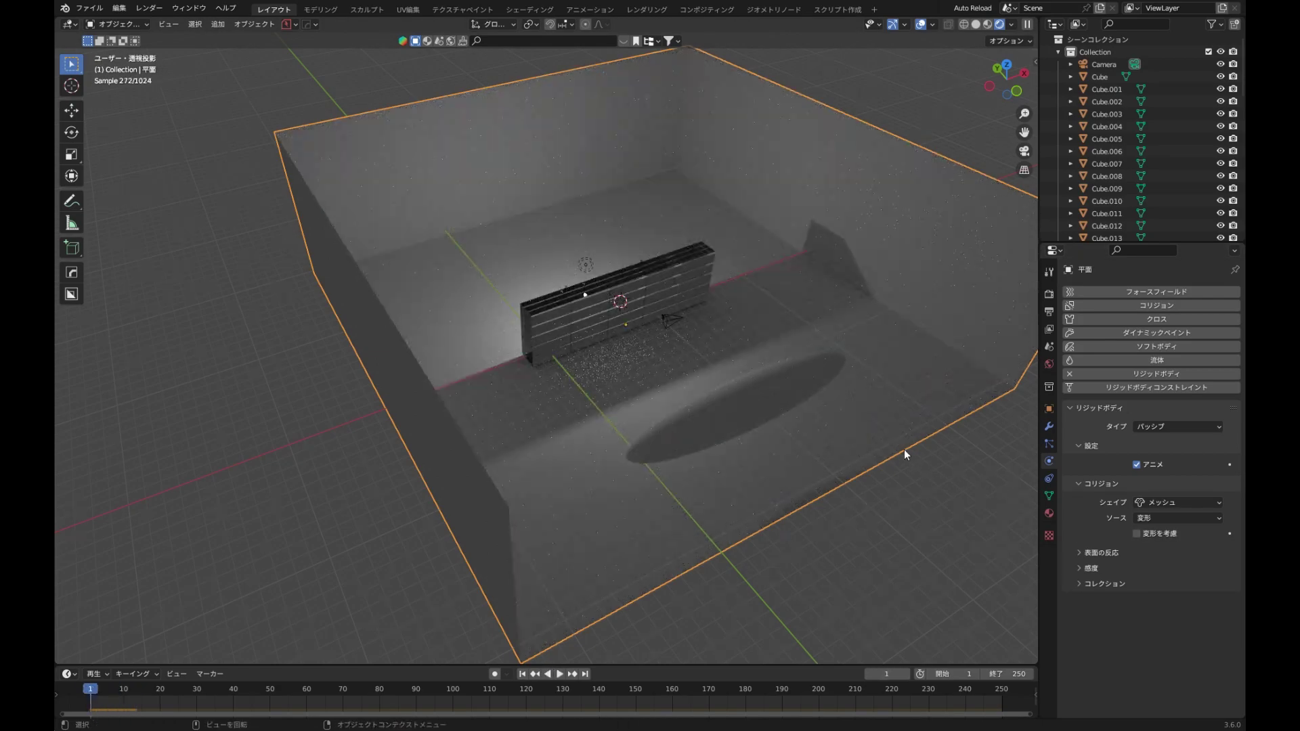
- Play the simulation to examine how the bricks collide with the surrounding walls, and return to frame 1
{"action": "middle_click_drag", "start_coordinate": [905, 449], "coordinate": [867, 421]}
{"action": "key", "text": "space"}
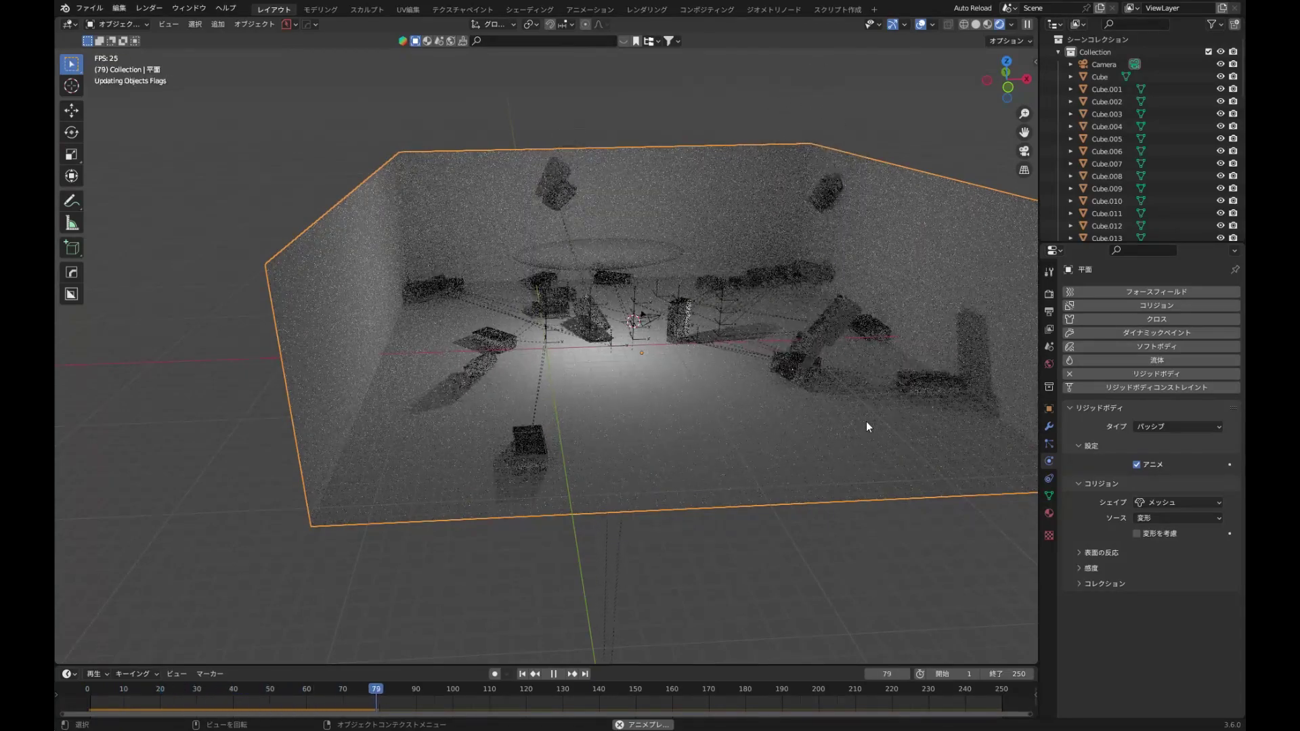
{"action": "key", "text": "shift+Left"}
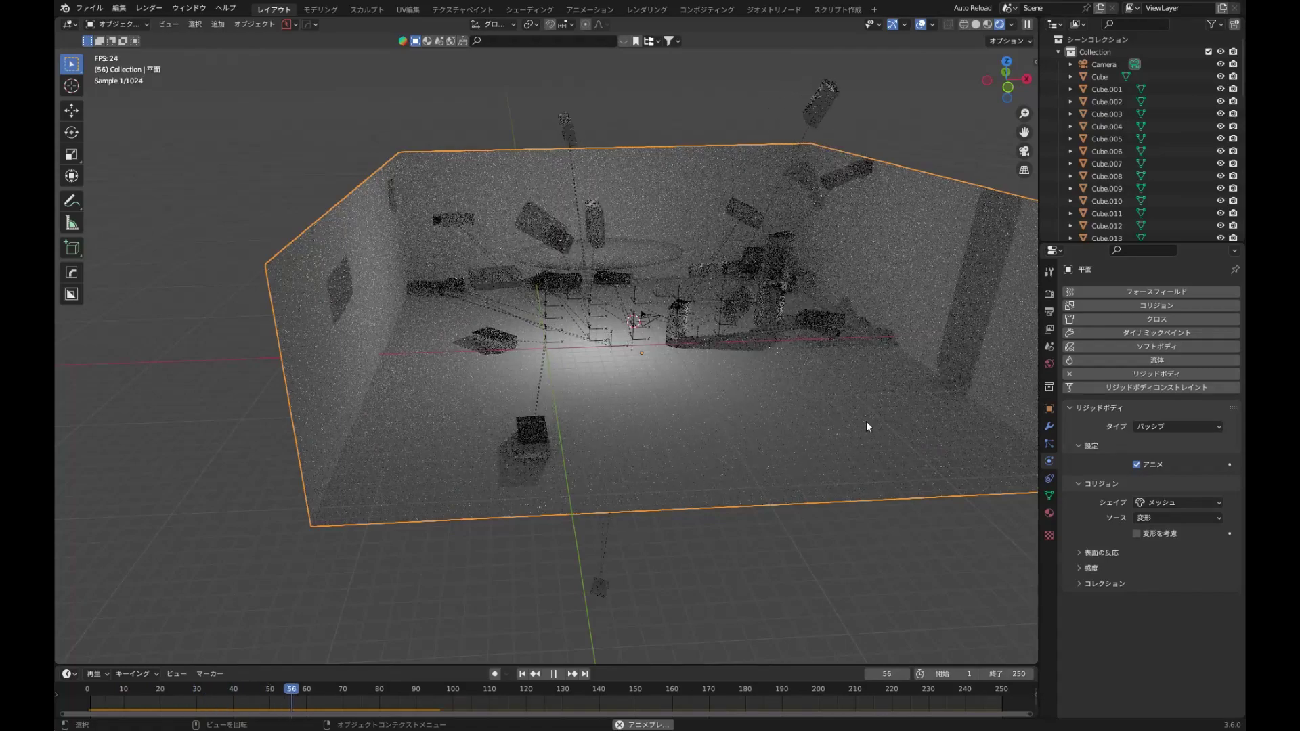
{"action": "middle_click_drag", "start_coordinate": [863, 425], "coordinate": [782, 327]}
{"action": "key", "text": "space"}
{"action": "key", "text": "shift+Left"}
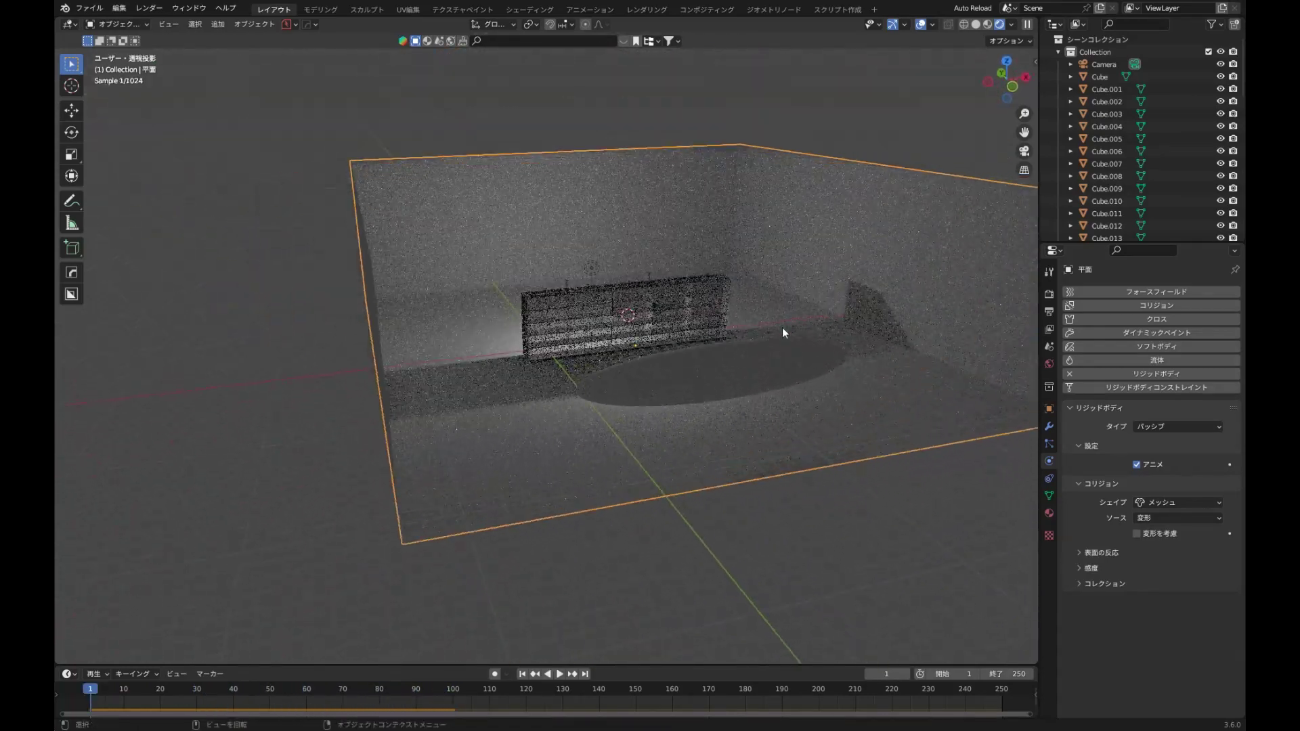
- Lower the walled floor slightly along Z and turn off its Animated rigid-body option, testing the simulation
{"action": "key", "text": "g"}
{"action": "key", "text": "z"}
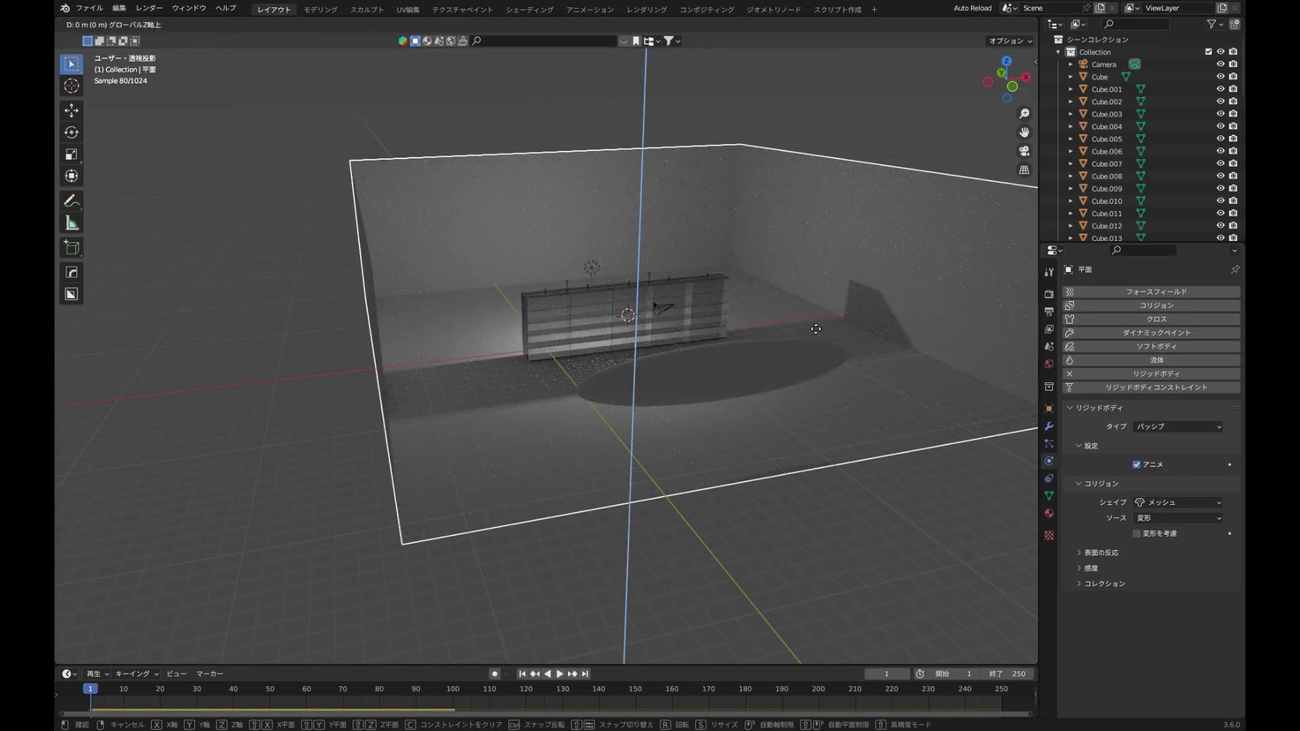
{"action": "left_click", "coordinate": [816, 329]}
{"action": "key", "text": "space"}
{"action": "key", "text": "Escape"}
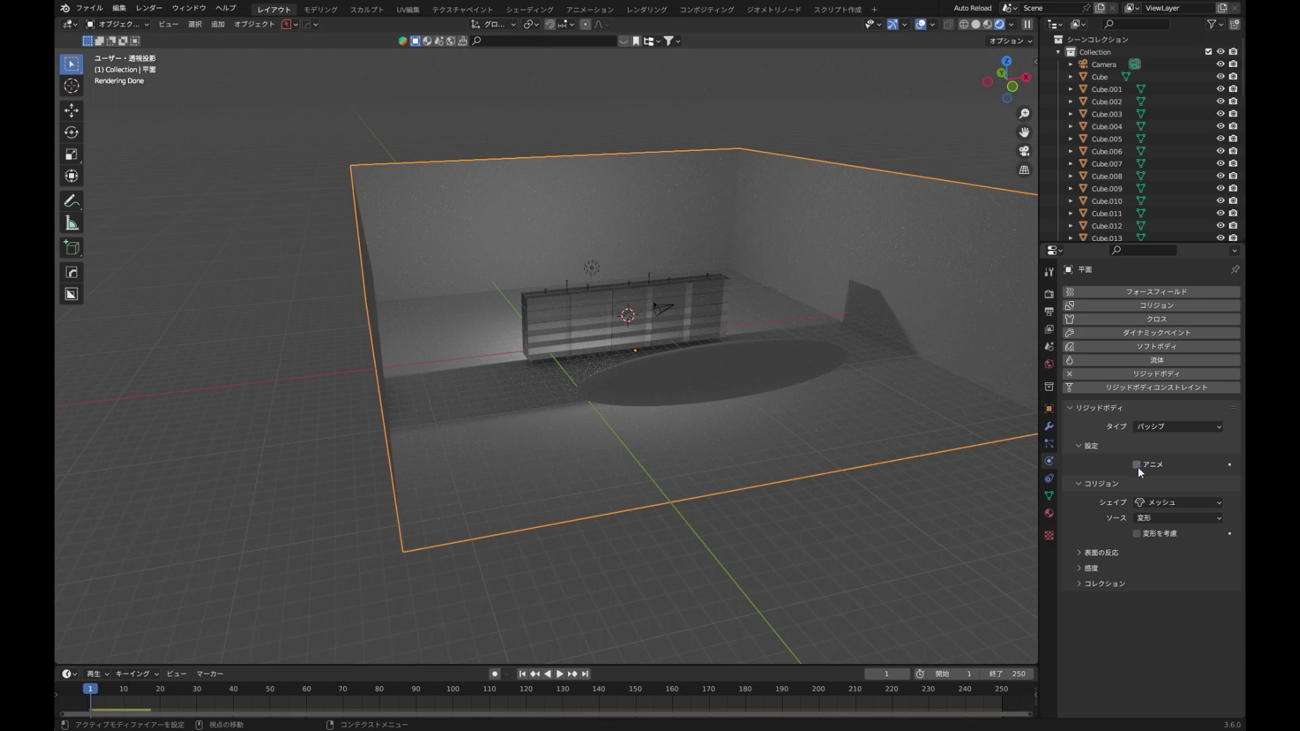
{"action": "key", "text": "space"}
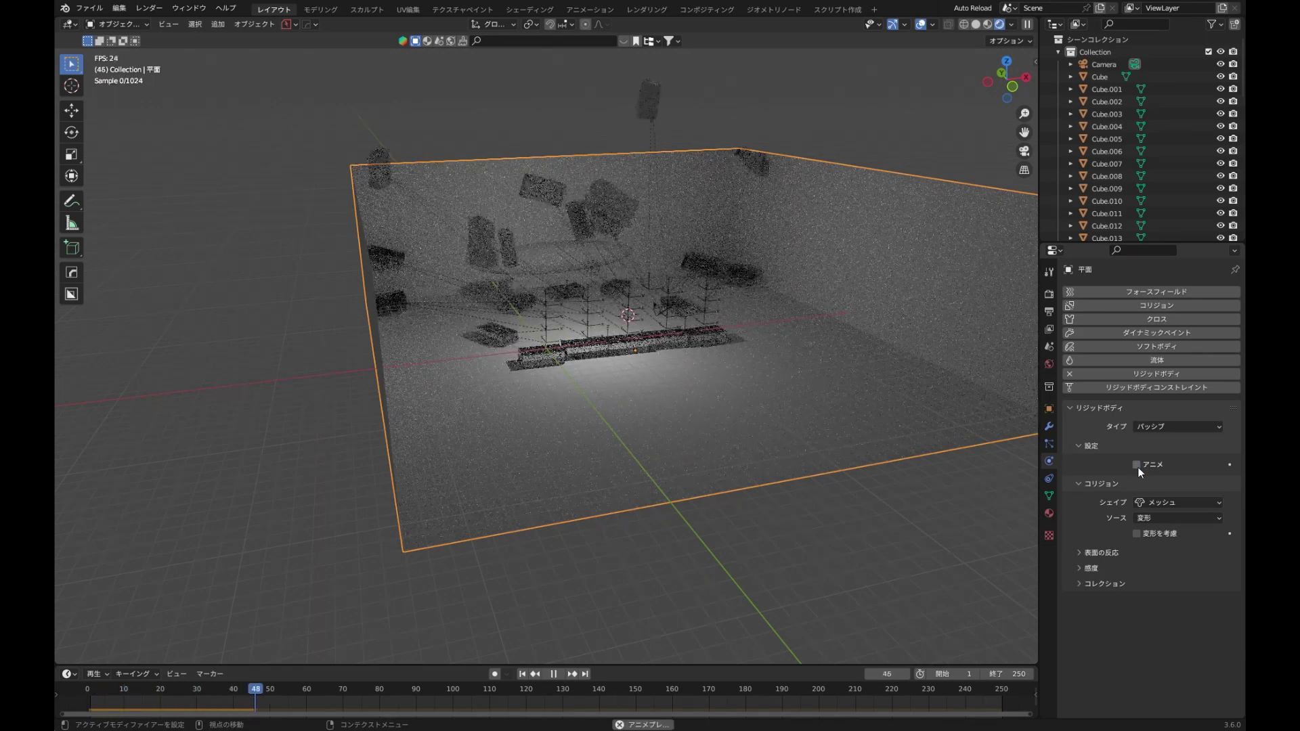
{"action": "key", "text": "Escape"}
- Move the light about 12.4 m along Y, behind the brick wall
{"action": "middle_click_drag", "start_coordinate": [938, 401], "coordinate": [909, 388]}
{"action": "scroll", "coordinate": [909, 387], "scroll_direction": "up", "scroll_amount": 3}
{"action": "left_click", "coordinate": [647, 178]}
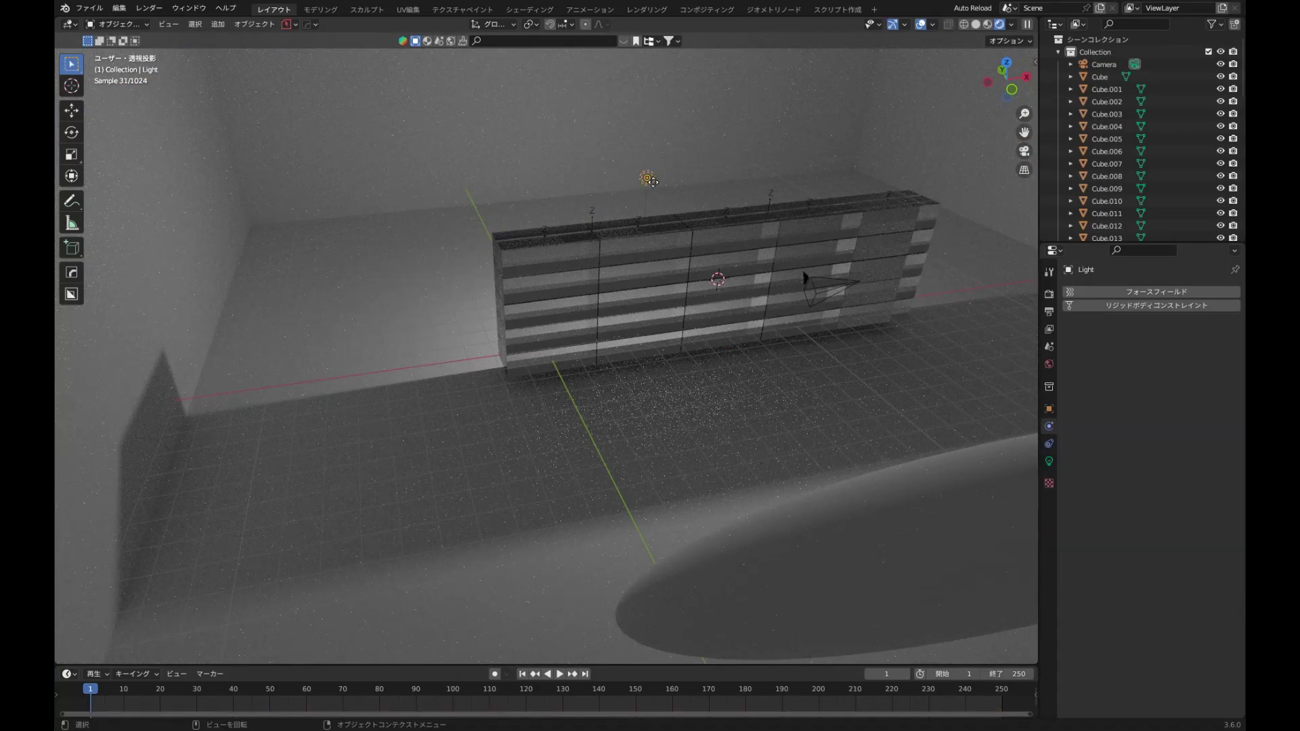
{"action": "key", "text": "g"}
{"action": "key", "text": "y"}
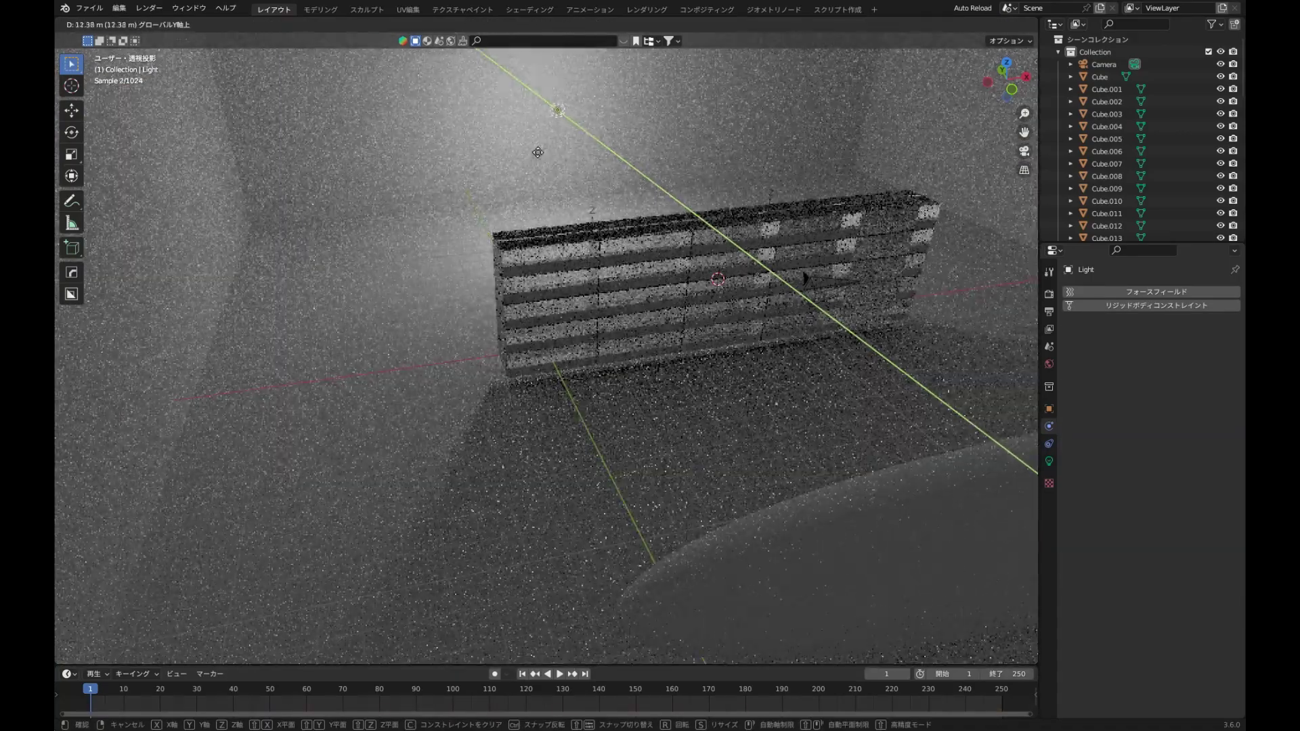
{"action": "left_click", "coordinate": [630, 194]}
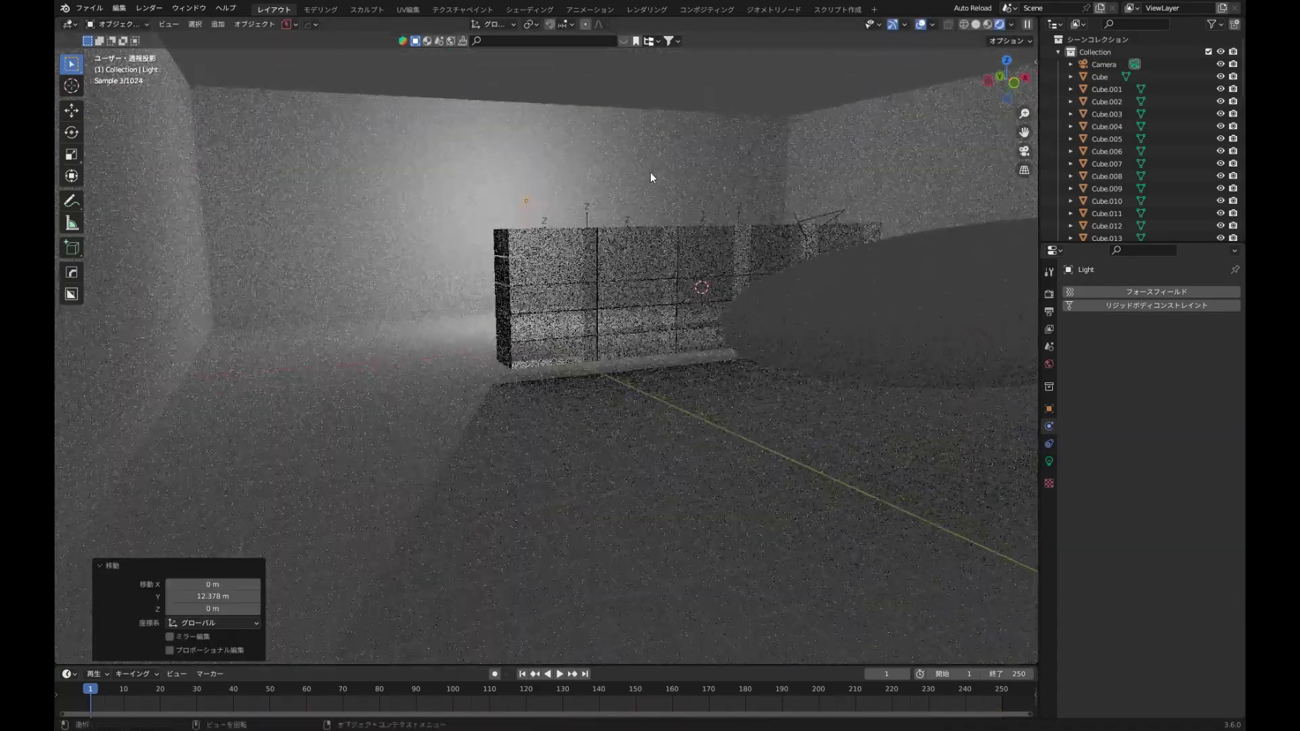
- Open the material of the top-row brick Cube.021 in the Shading workspace and add a ColorRamp node beside the Principled BSDF
{"action": "left_click", "coordinate": [638, 250]}
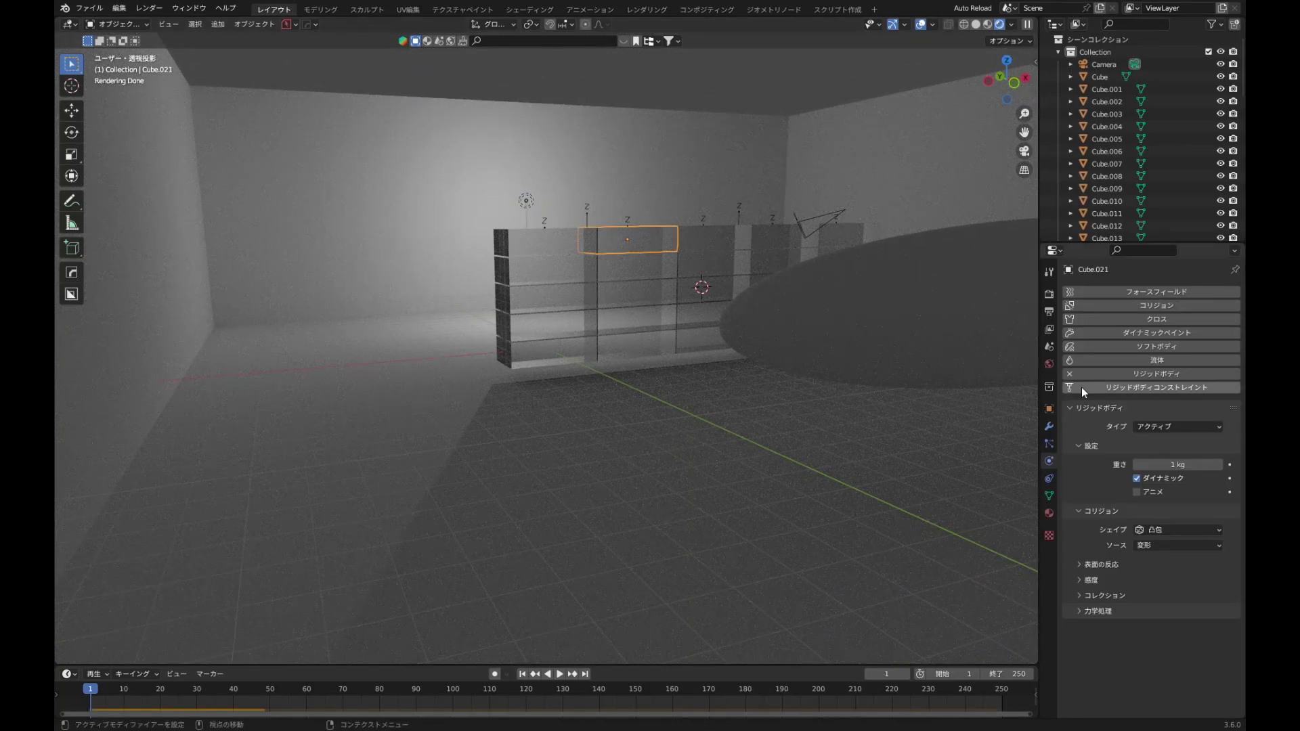
{"action": "left_click", "coordinate": [534, 8]}
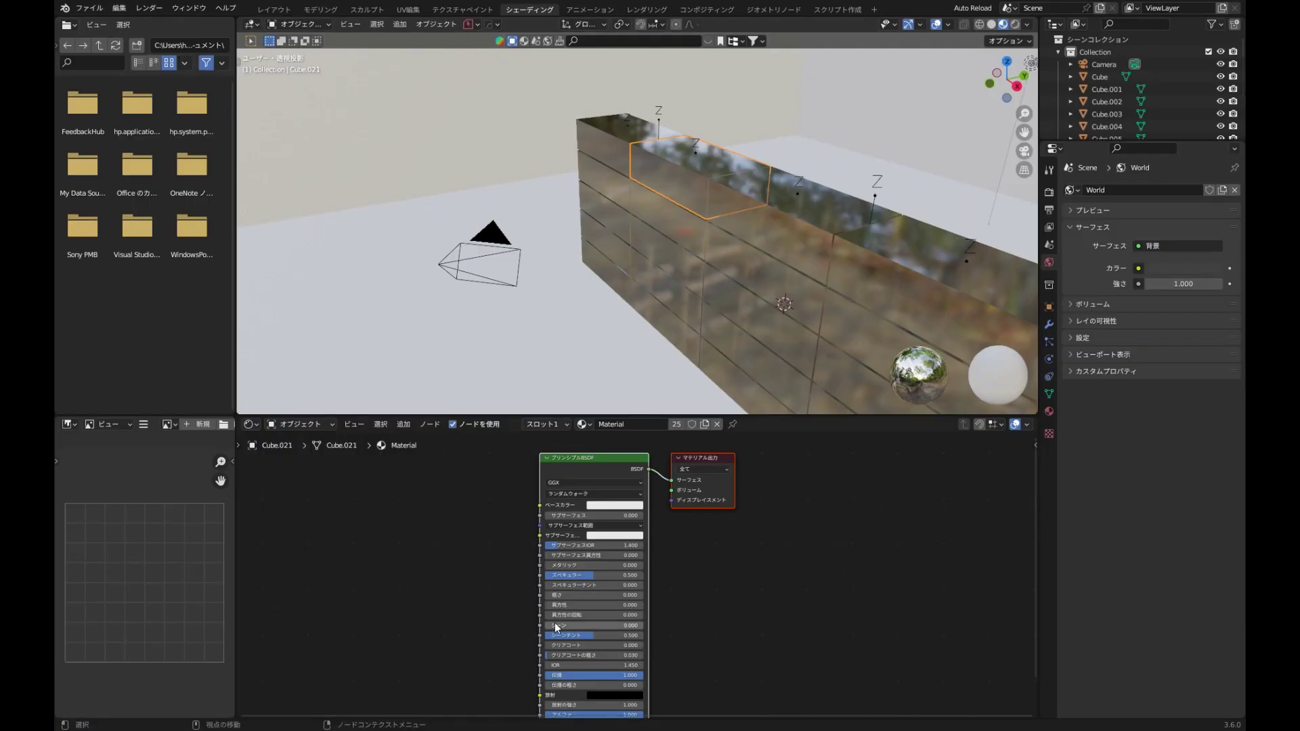
{"action": "key", "text": "shift+a"}
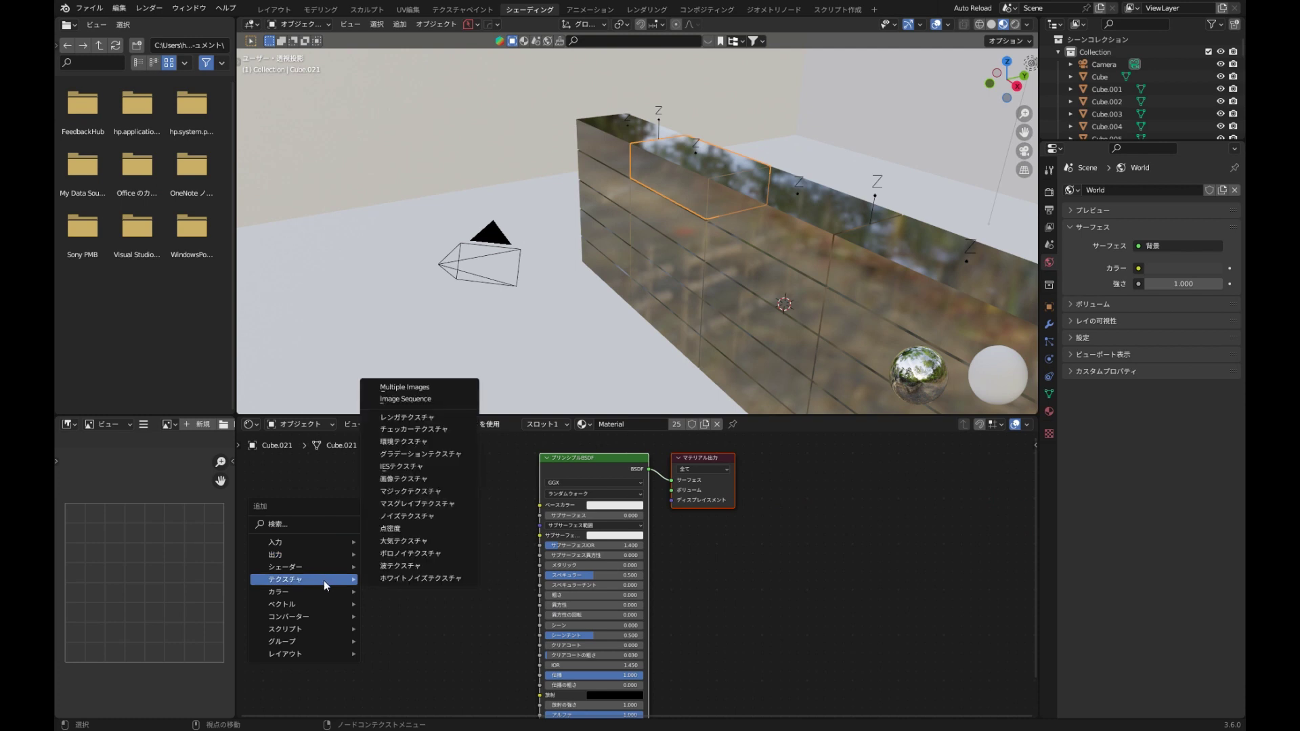
{"action": "mouse_move", "coordinate": [287, 605]}
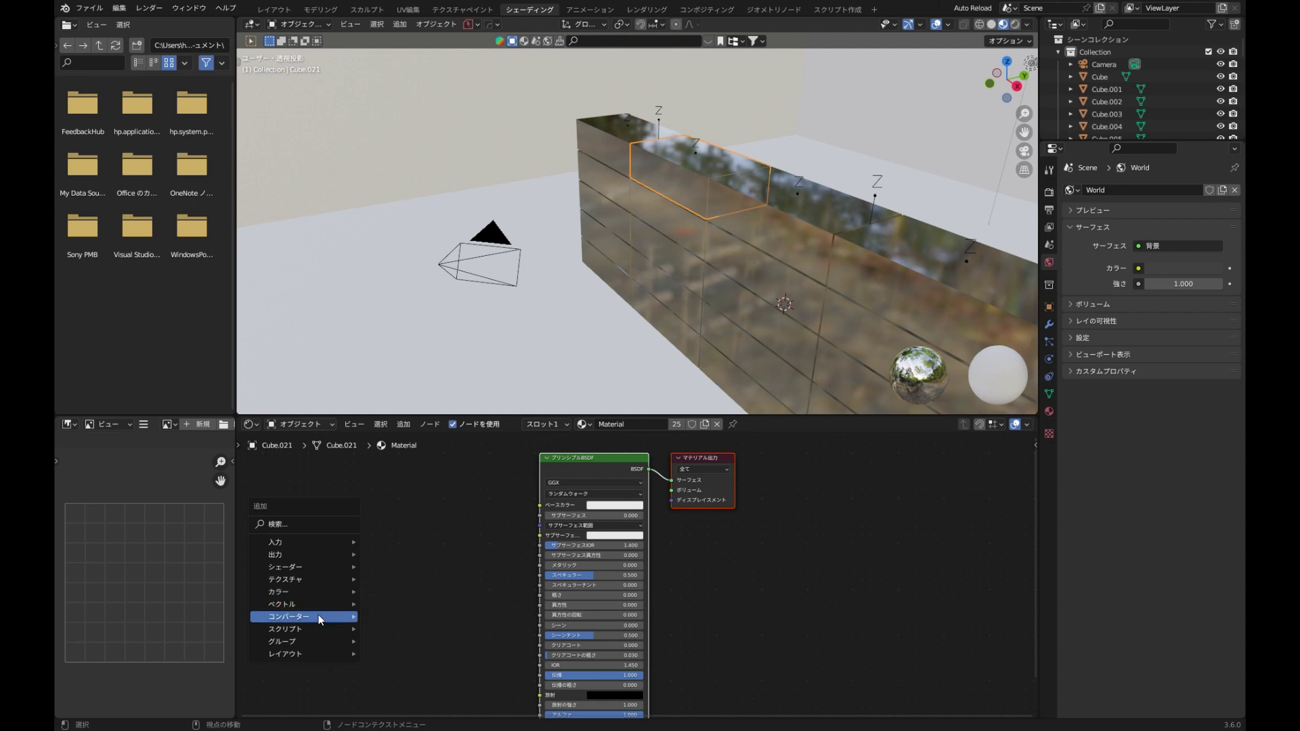
{"action": "left_click", "coordinate": [416, 483]}
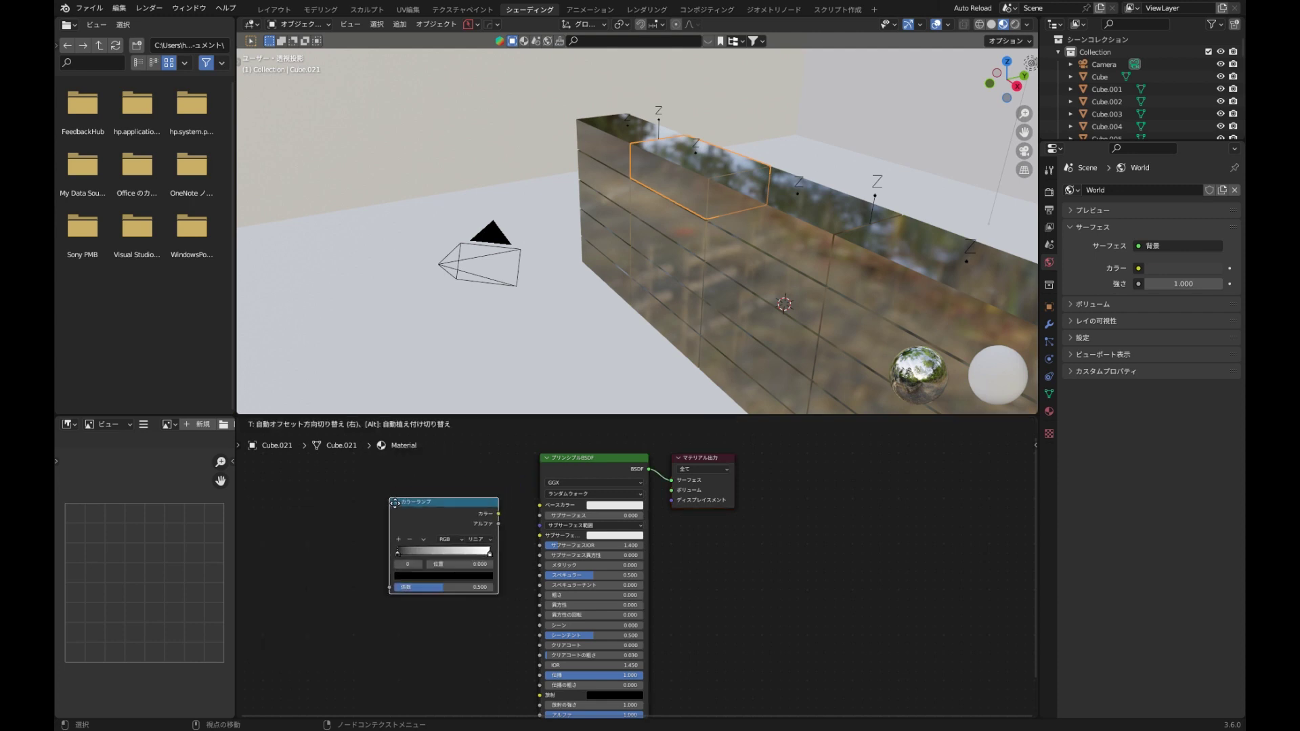
{"action": "left_click", "coordinate": [360, 534]}
- Add an Object Info node, linking its Random output to the ColorRamp's factor and the ramp's Color to the Principled BSDF's Base Color
{"action": "key", "text": "shift+a"}
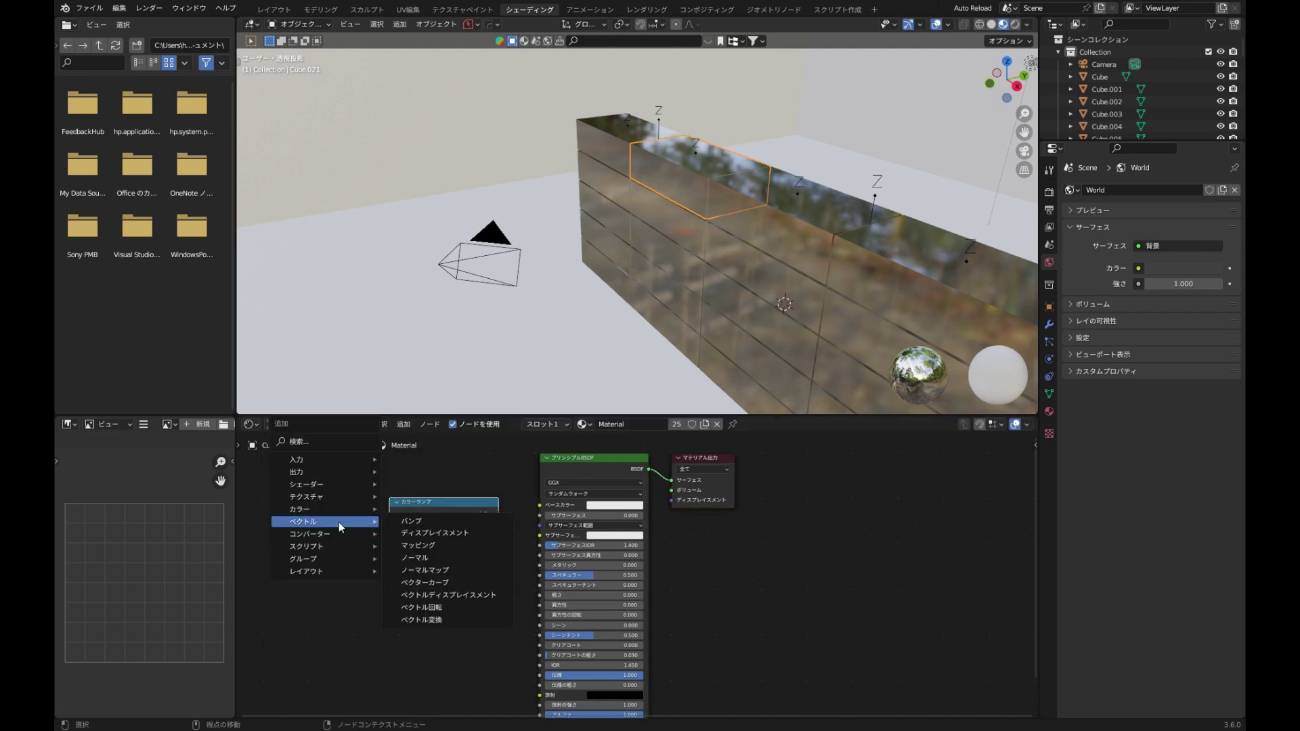
{"action": "mouse_move", "coordinate": [326, 497]}
{"action": "mouse_move", "coordinate": [323, 461]}
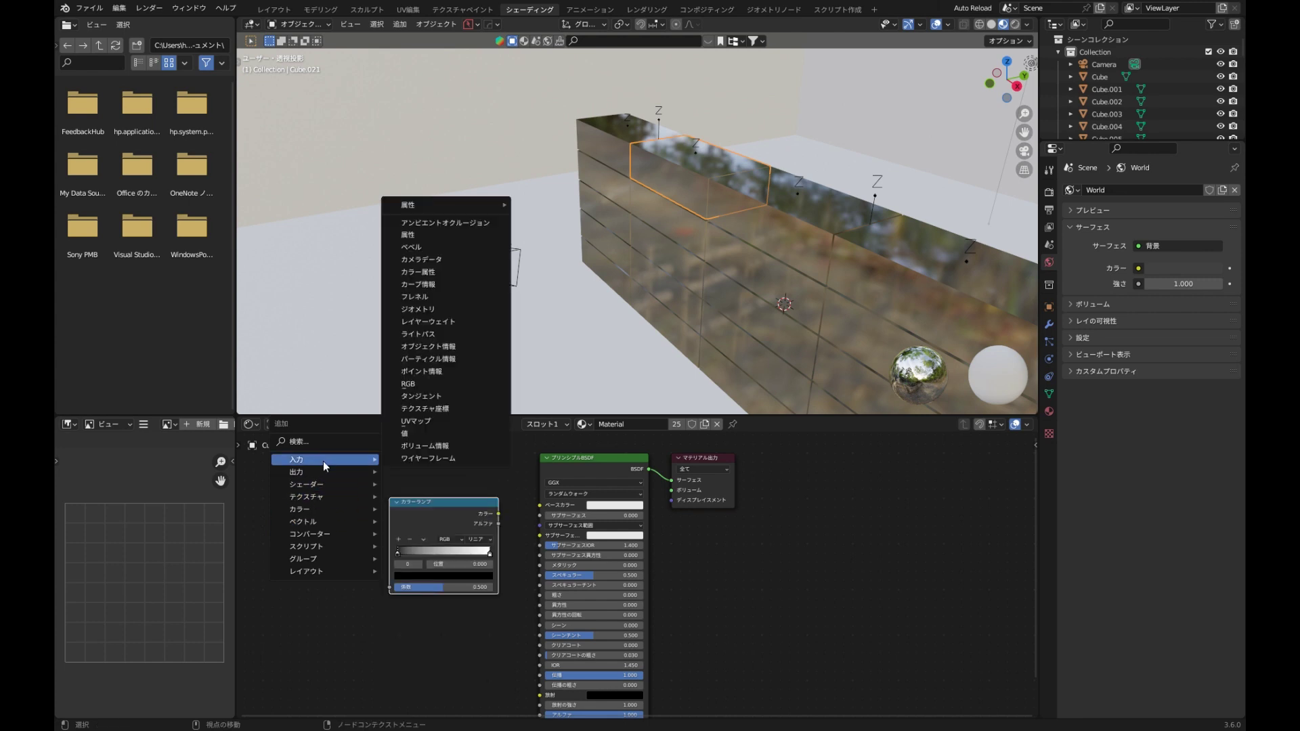
{"action": "left_click", "coordinate": [433, 348]}
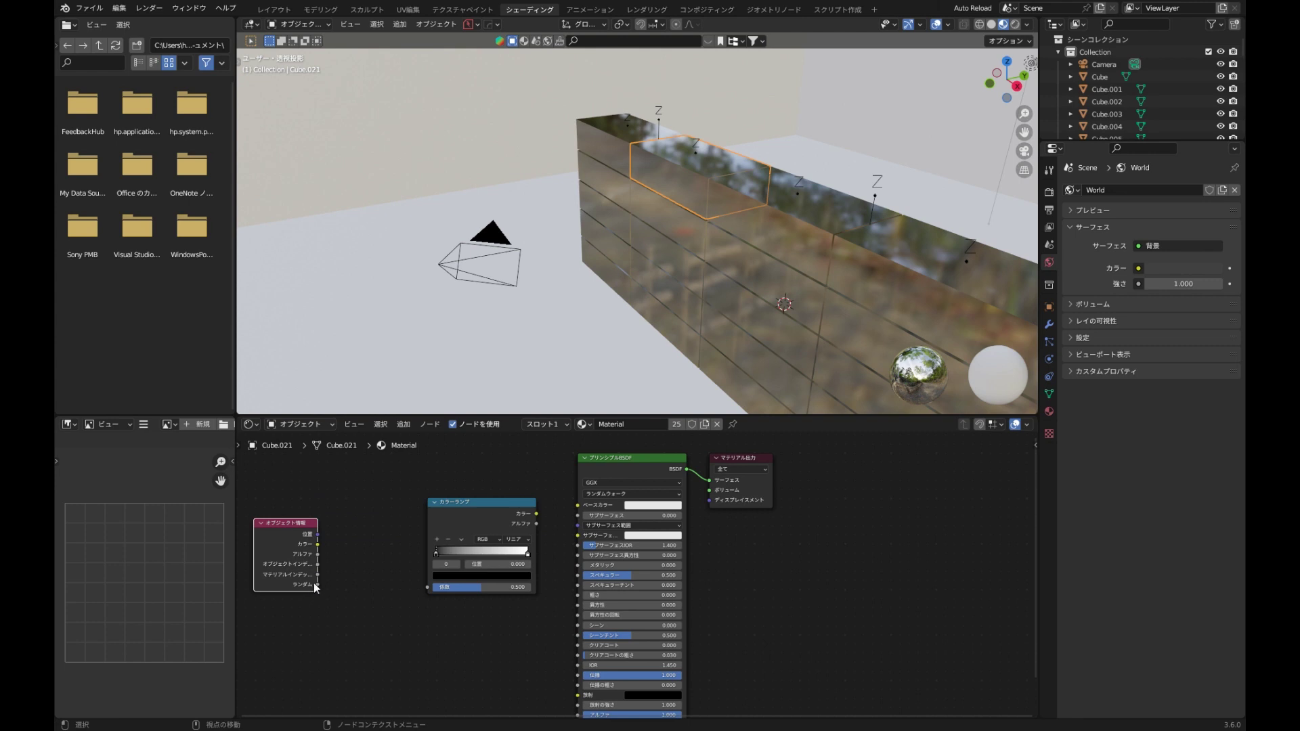
{"action": "left_click_drag", "start_coordinate": [316, 584], "coordinate": [425, 593]}
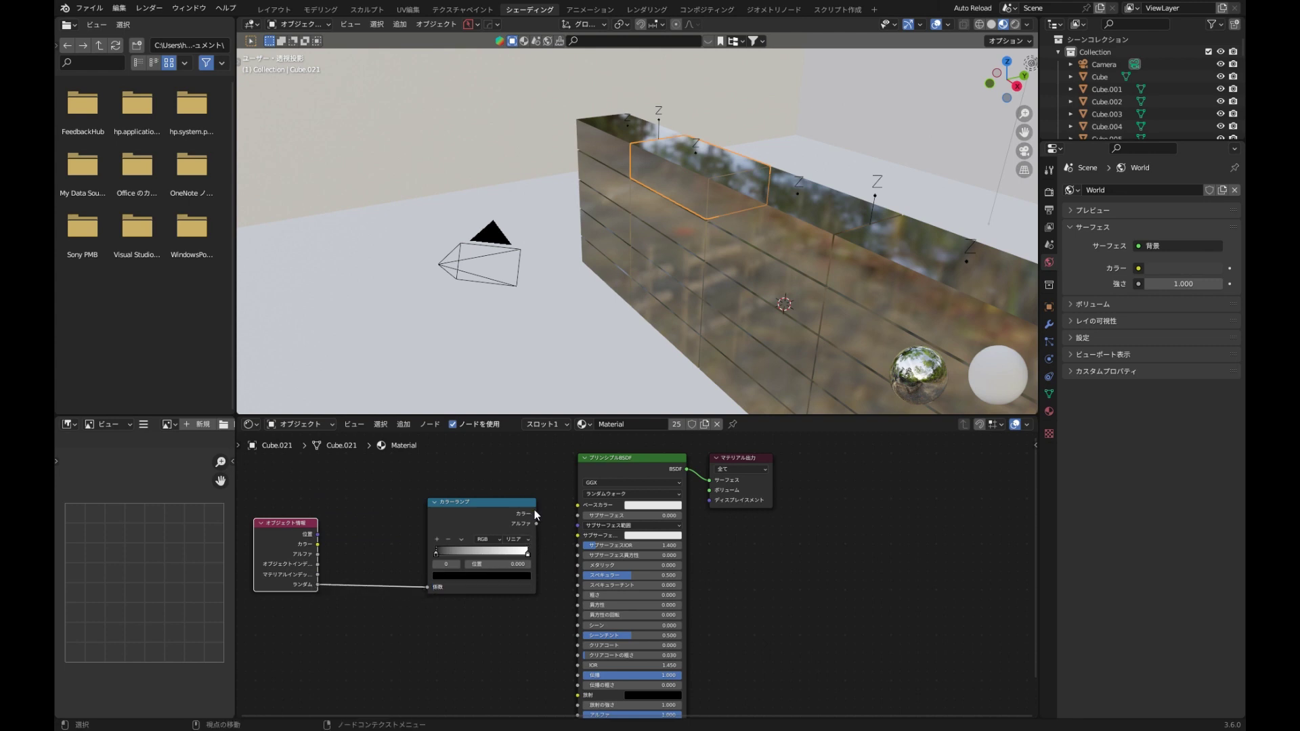
{"action": "left_click_drag", "start_coordinate": [578, 507], "coordinate": [579, 505]}
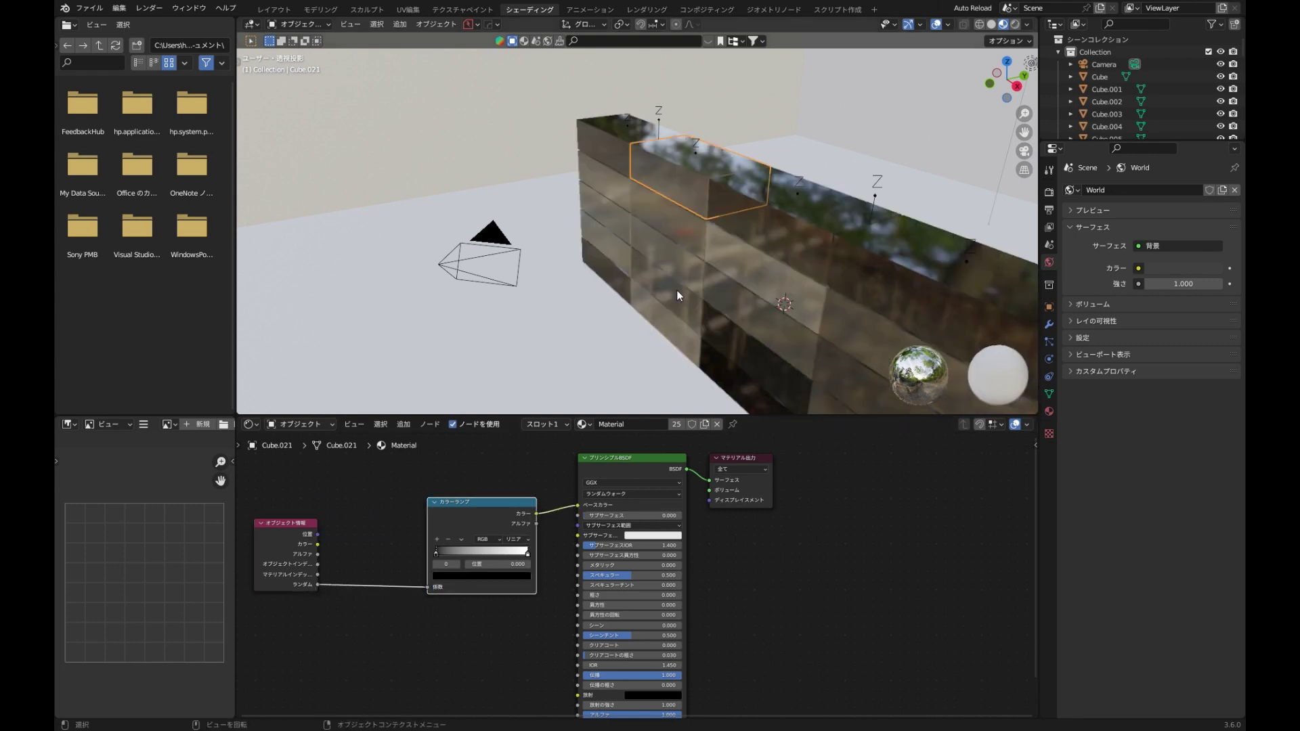
{"action": "scroll", "coordinate": [677, 291], "scroll_direction": "down", "scroll_amount": 3}
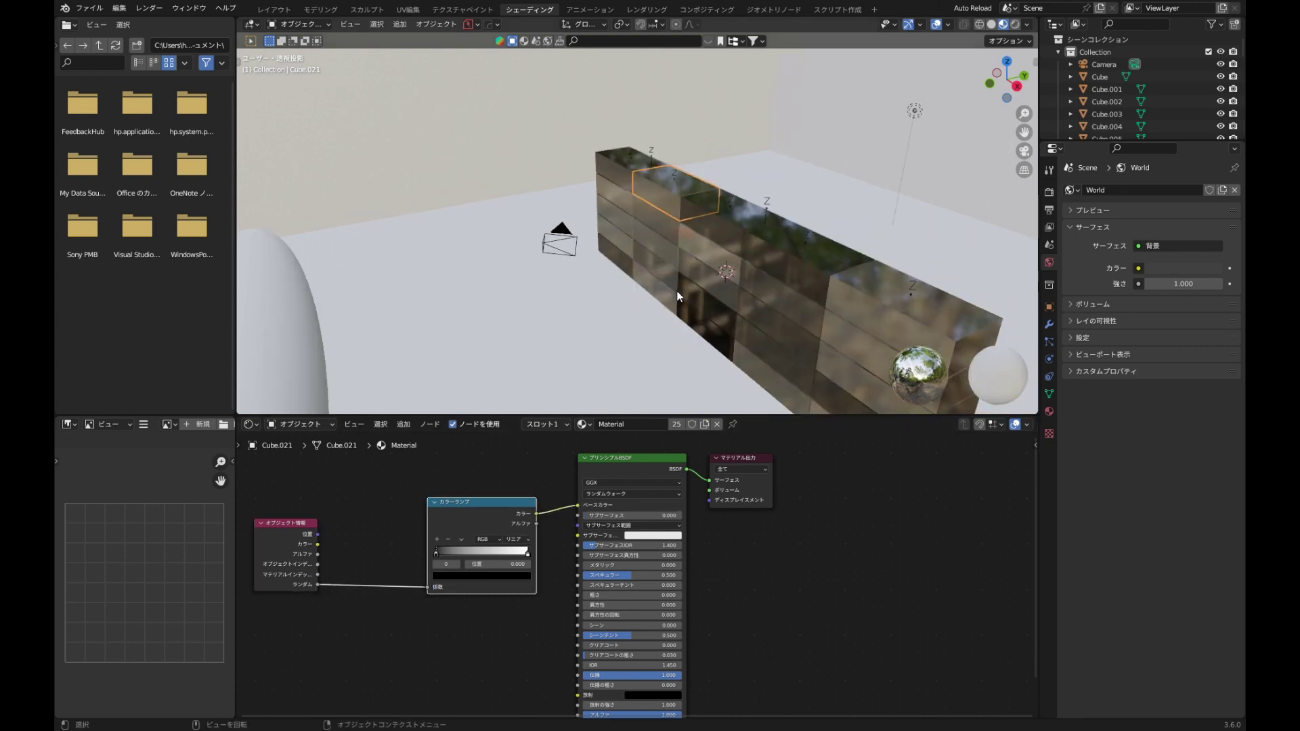
- Return to the Layout workspace, search the online material library for "wood", and apply the pale beige wood material to the walled floor
{"action": "left_click", "coordinate": [291, 11]}
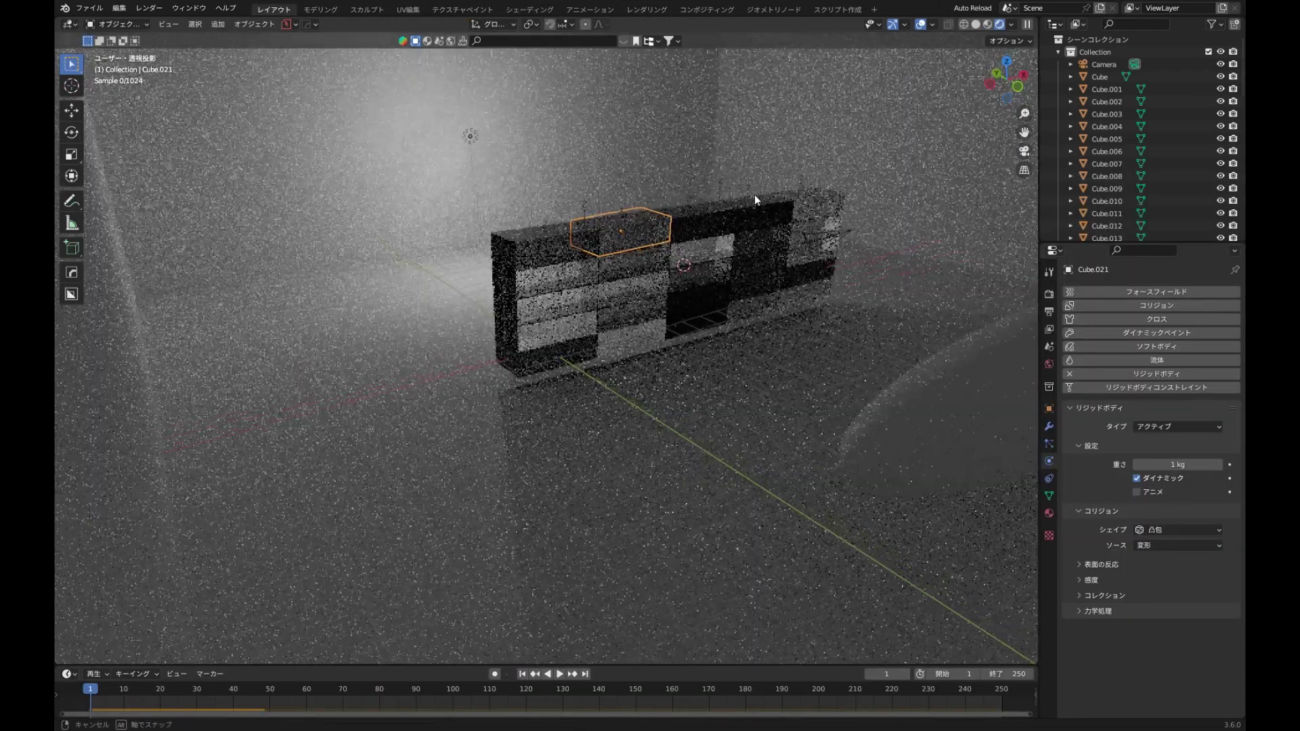
{"action": "middle_click_drag", "start_coordinate": [754, 194], "coordinate": [774, 185]}
{"action": "scroll", "coordinate": [773, 184], "scroll_direction": "up", "scroll_amount": 3}
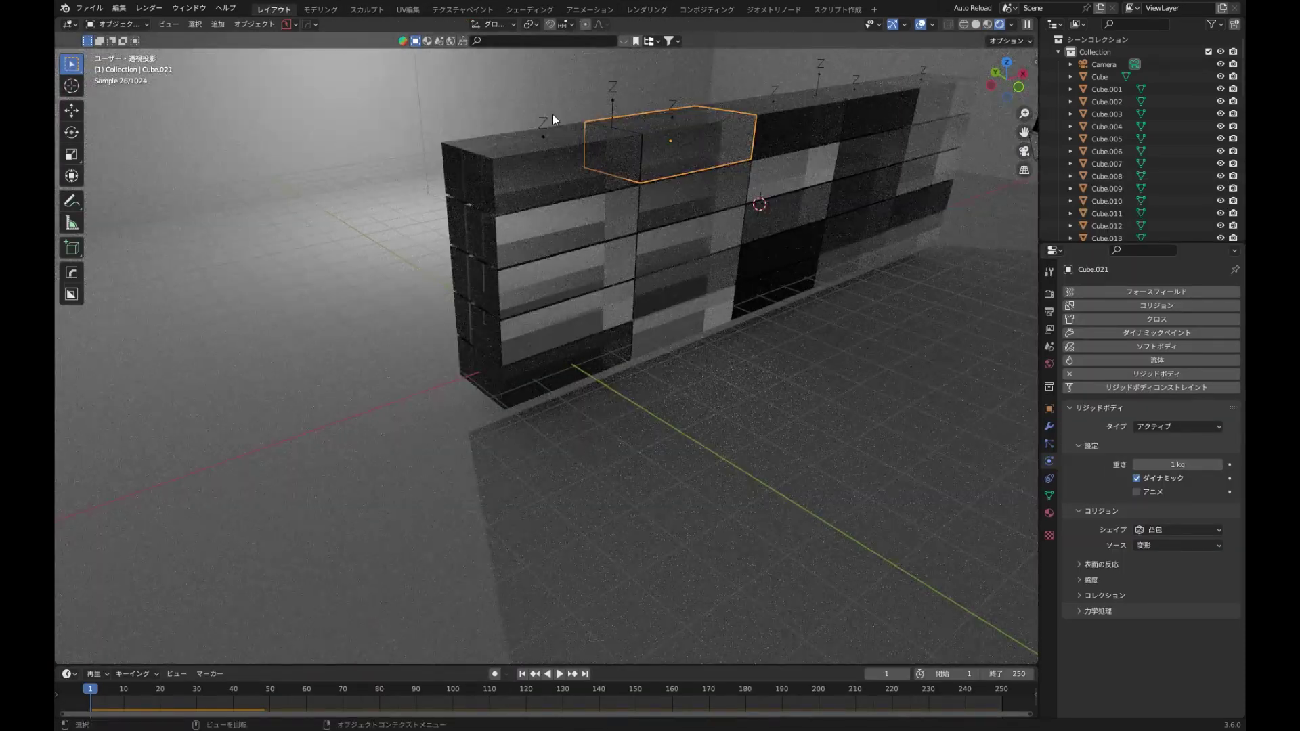
{"action": "left_click", "coordinate": [558, 97]}
{"action": "left_click", "coordinate": [511, 42]}
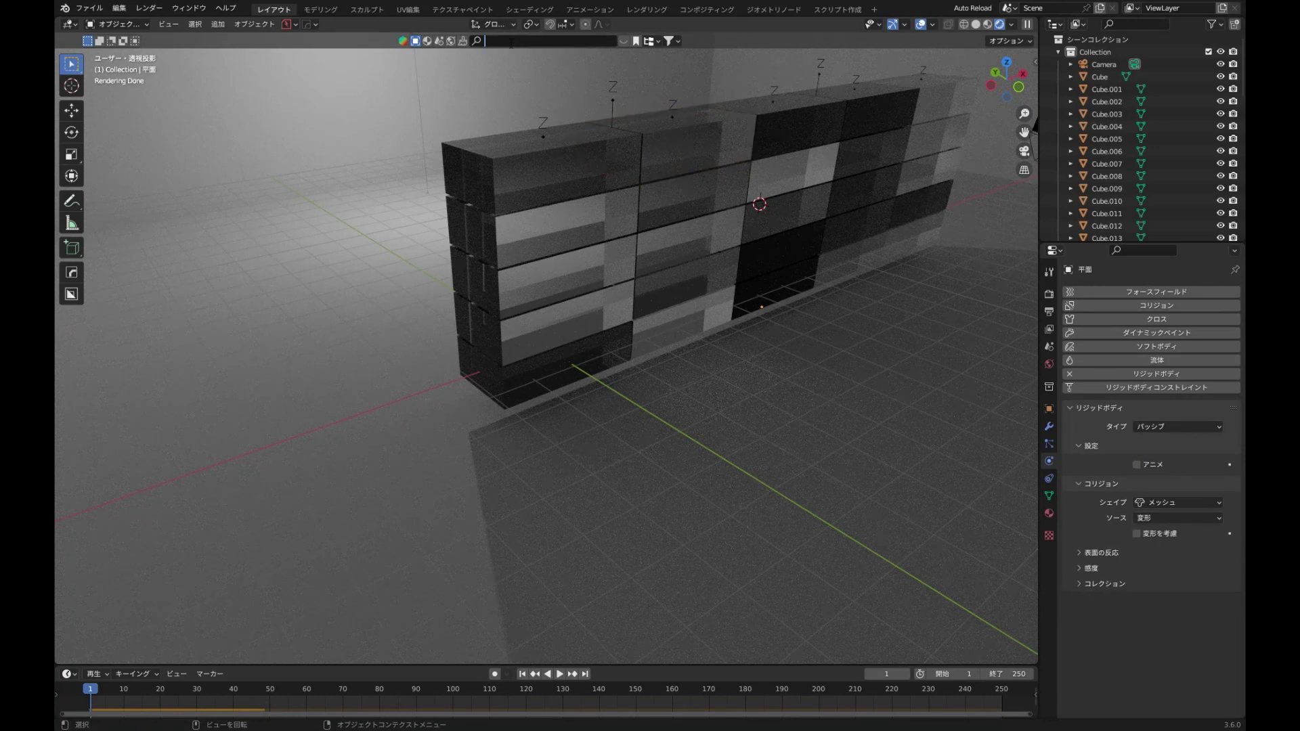
{"action": "left_click", "coordinate": [428, 42]}
{"action": "left_click", "coordinate": [494, 42]}
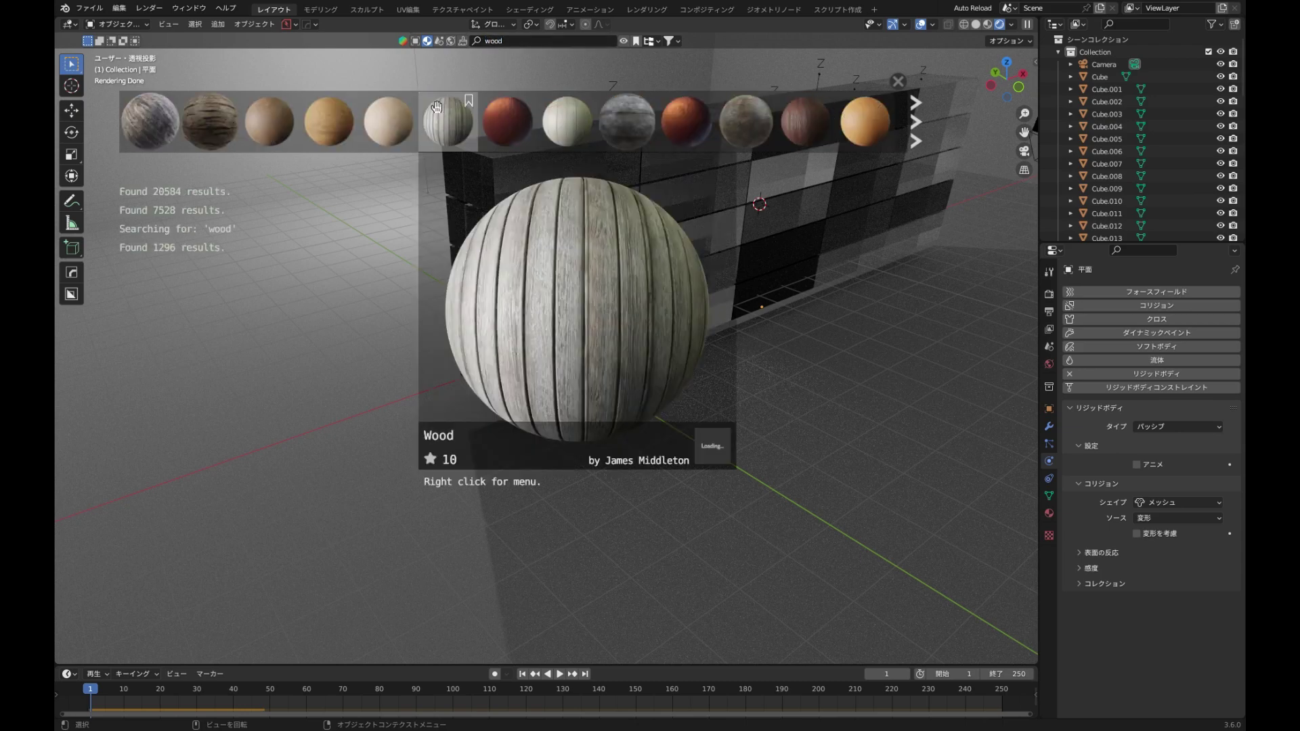
{"action": "left_click", "coordinate": [387, 128]}
- Unwrap the UVs of the walled floor's whole mesh with the Angle Based method and return to Object Mode
{"action": "key", "text": "Tab"}
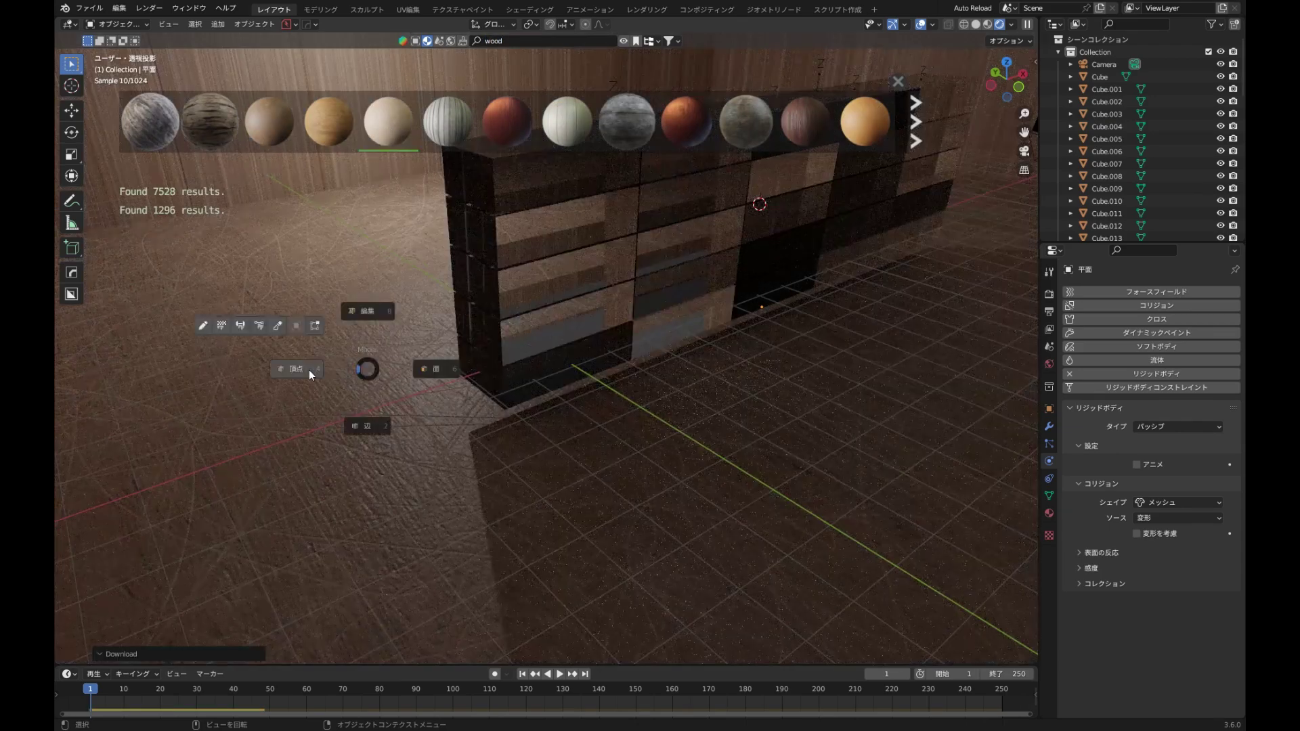
{"action": "left_click", "coordinate": [309, 370]}
{"action": "key", "text": "a"}
{"action": "key", "text": "u"}
{"action": "left_click", "coordinate": [313, 374]}
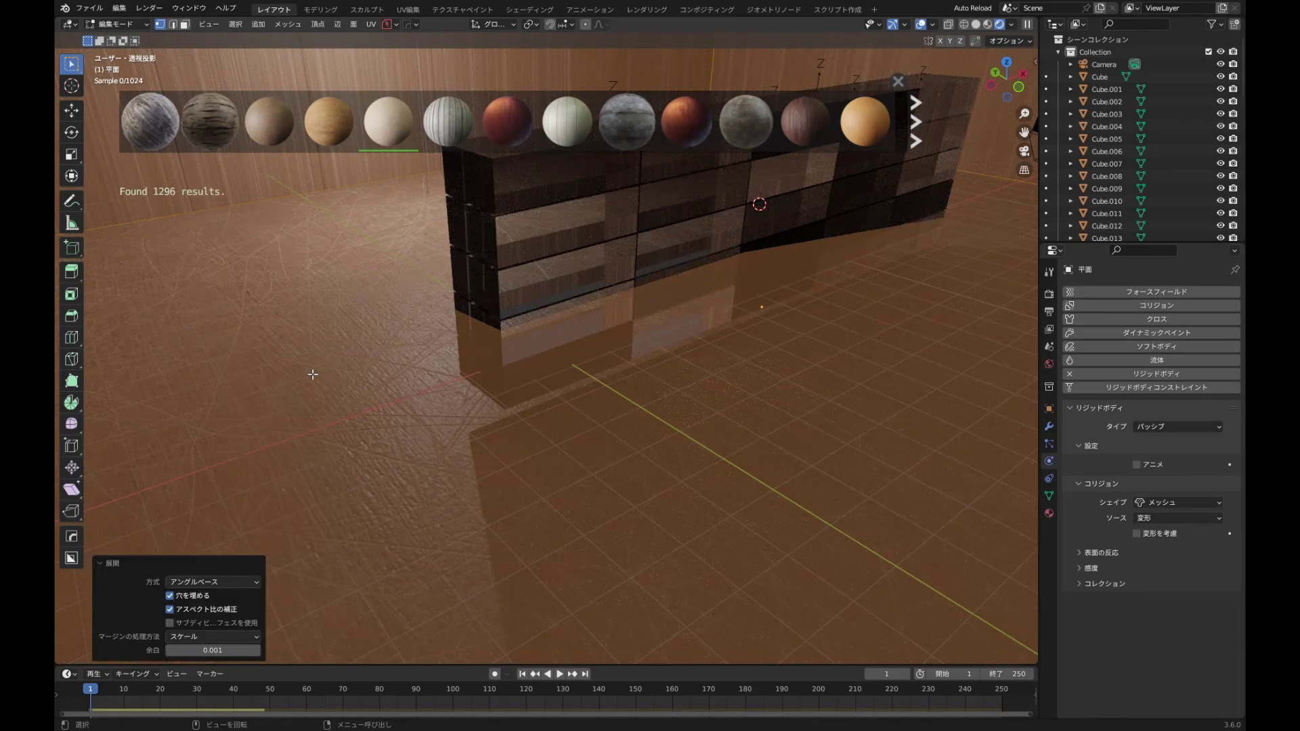
{"action": "key", "text": "Tab"}
{"action": "left_click", "coordinate": [313, 316]}
- Raise the walled floor about 0.34 m along the global Z axis
{"action": "middle_click_drag", "start_coordinate": [640, 232], "coordinate": [615, 212]}
{"action": "scroll", "coordinate": [615, 212], "scroll_direction": "down", "scroll_amount": 5}
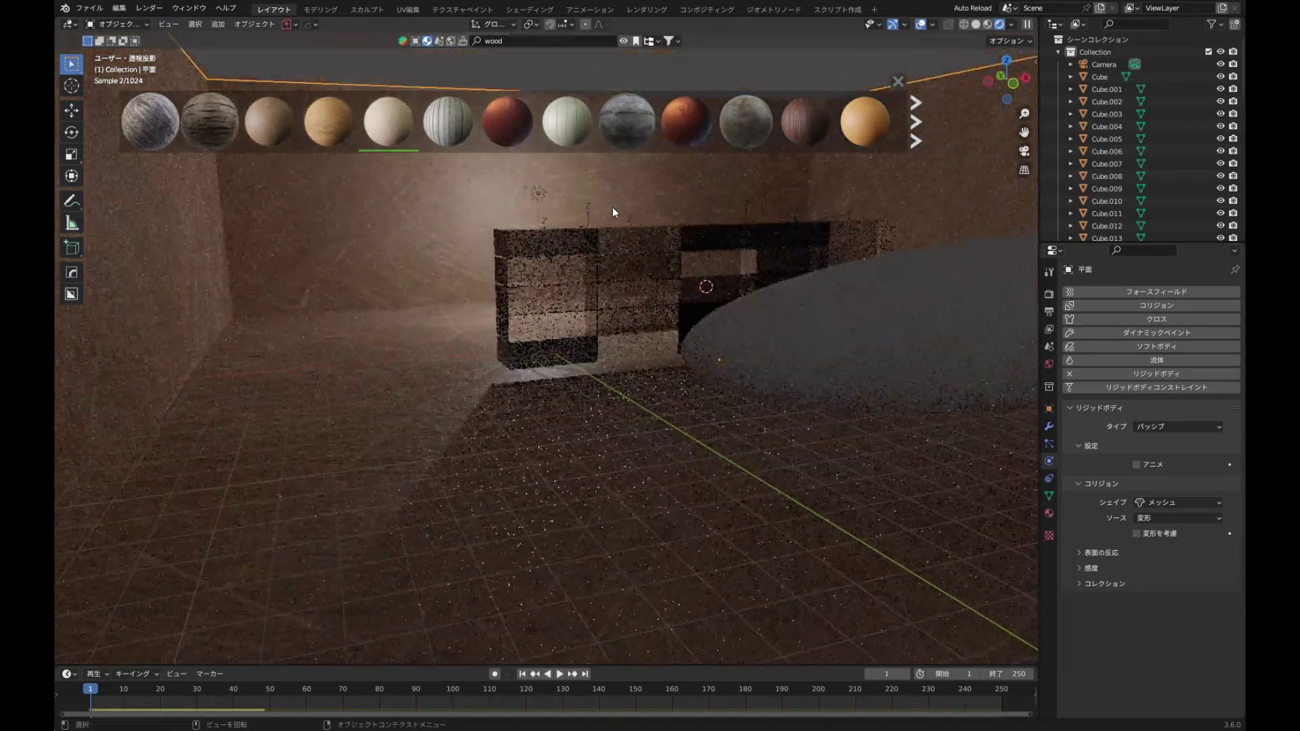
{"action": "key", "text": "g"}
{"action": "key", "text": "z"}
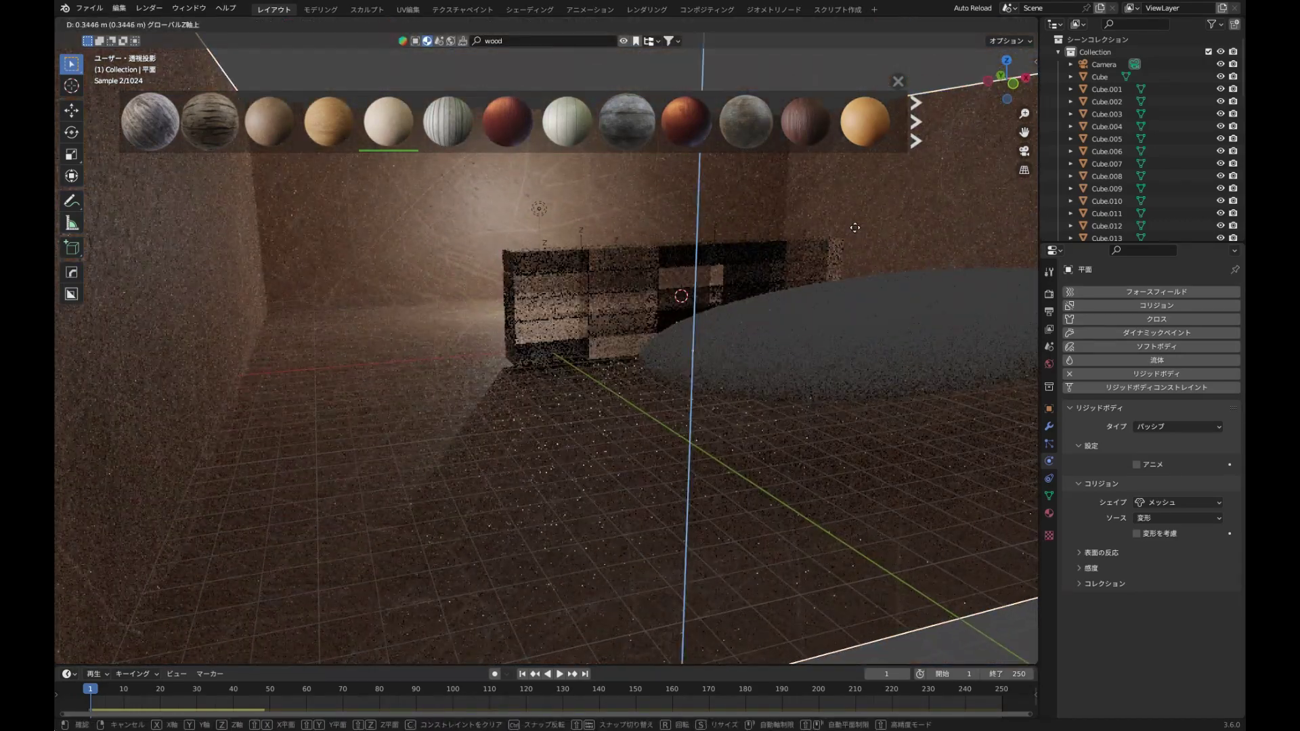
{"action": "left_click", "coordinate": [849, 222]}
- Play the simulation from frame 1 to examine how the bricks scatter inside the raised floor
{"action": "key", "text": "space"}
{"action": "key", "text": "space"}
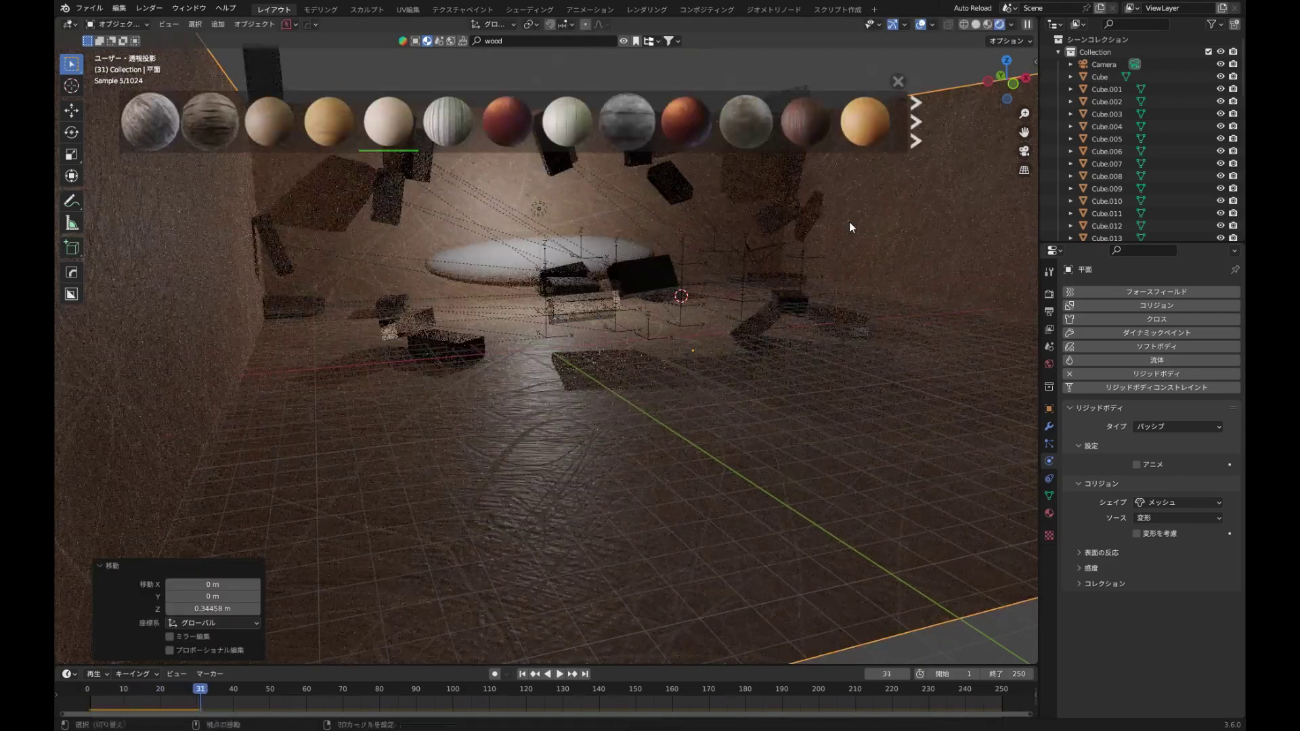
{"action": "key", "text": "shift+Left"}
{"action": "key", "text": "space"}
{"action": "key", "text": "space"}
- Apply the Dark iron material from a "metal" library search to the stretched sphere, unwrap its whole mesh, and return to frame 1
{"action": "left_click", "coordinate": [816, 287]}
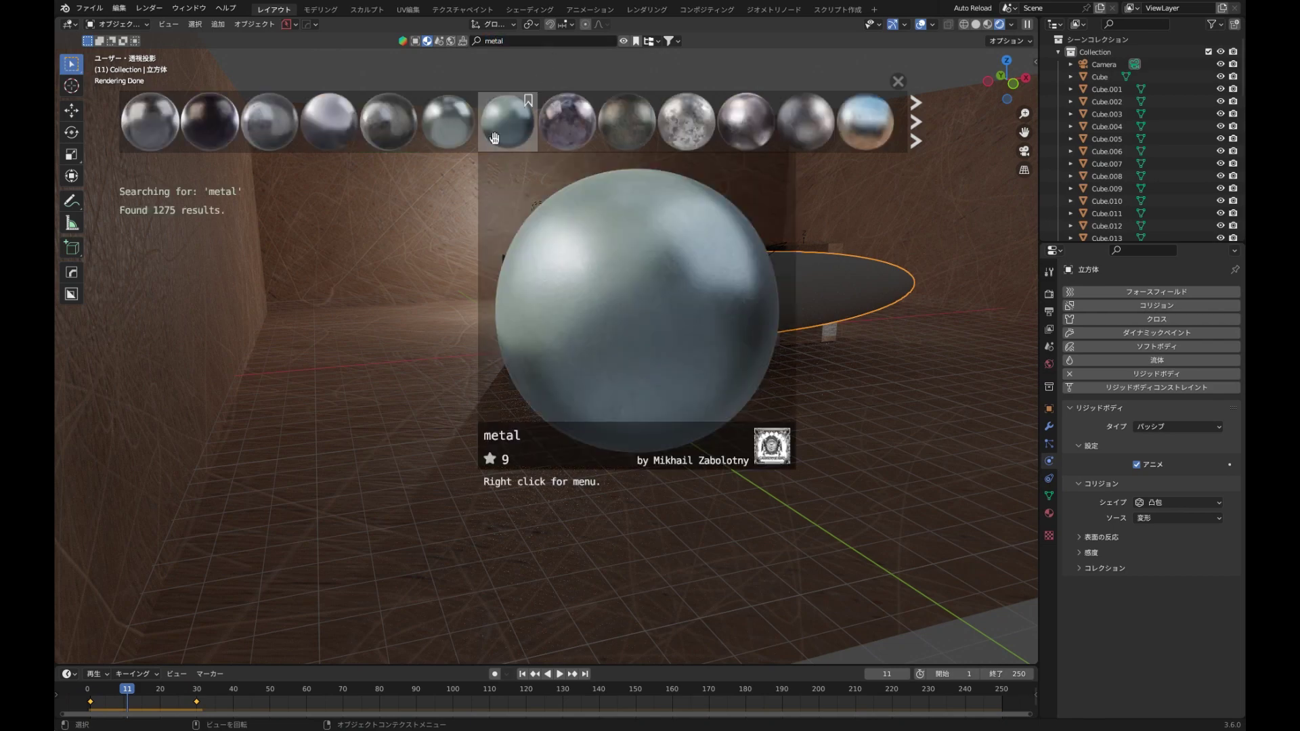
{"action": "left_click", "coordinate": [214, 129]}
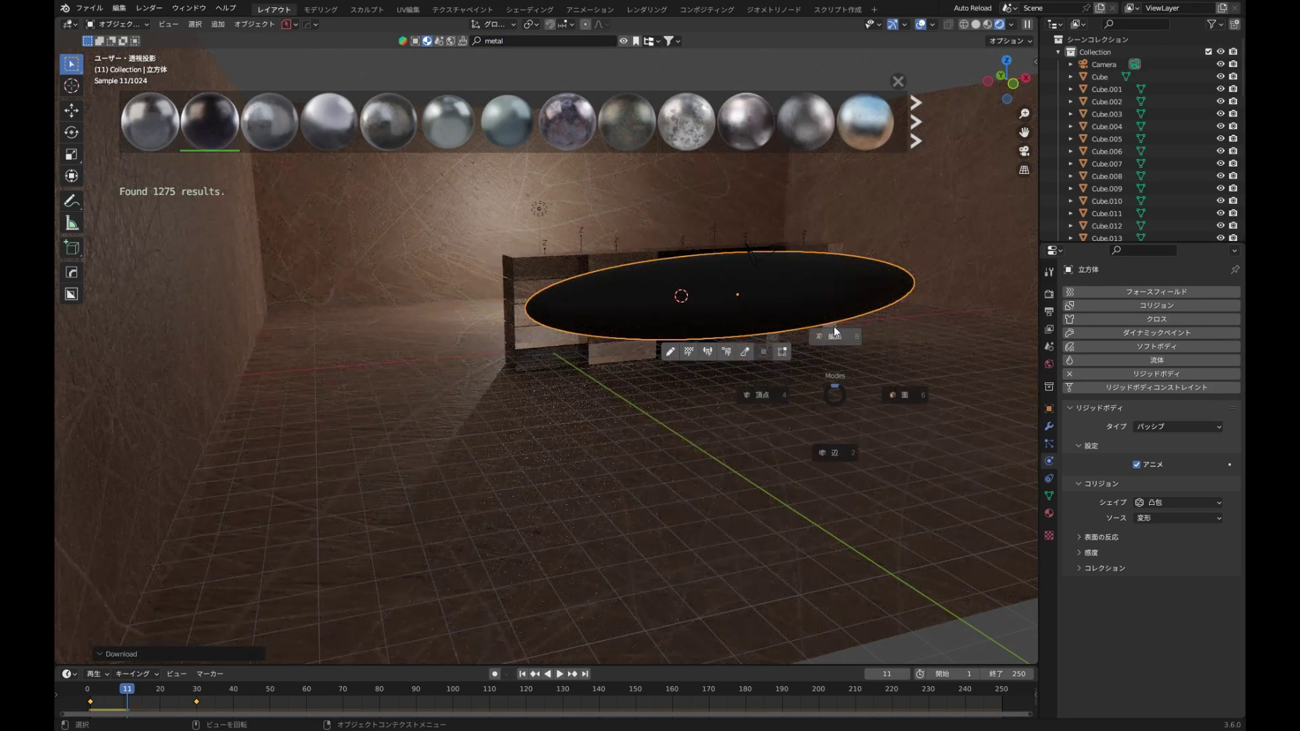
{"action": "key", "text": "Tab"}
{"action": "key", "text": "a"}
{"action": "key", "text": "u"}
{"action": "left_click", "coordinate": [834, 311]}
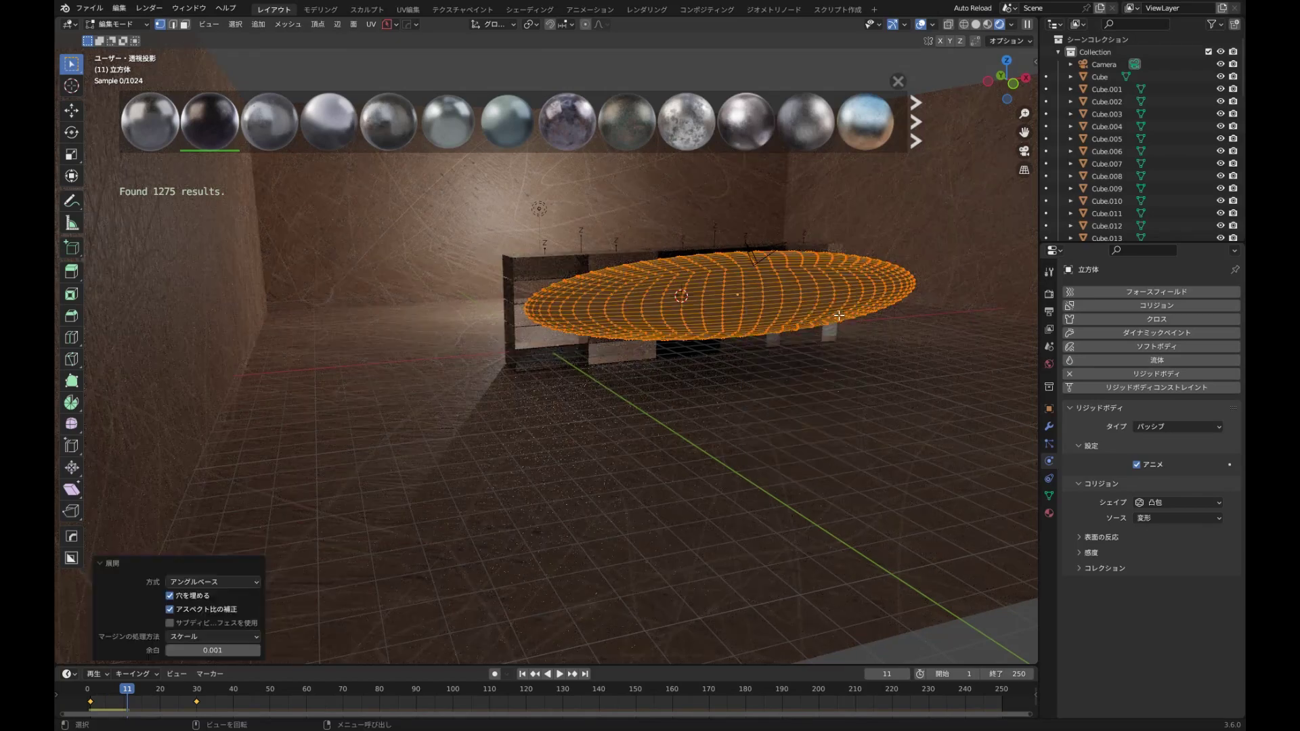
{"action": "key", "text": "Tab"}
{"action": "key", "text": "shift+Left"}
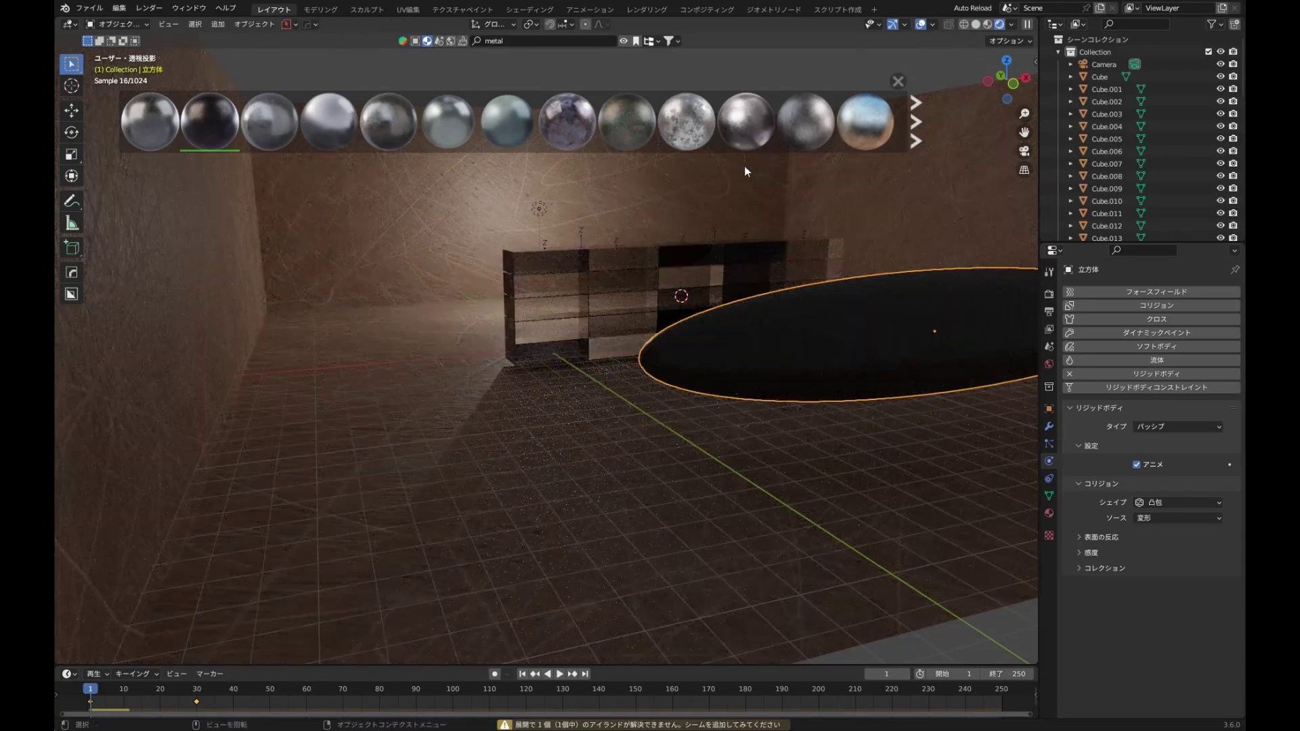
- Duplicate the light behind the brick wall and move the copy about -32.06 m along Y, past the sphere
{"action": "scroll", "coordinate": [583, 222], "scroll_direction": "down", "scroll_amount": 3}
{"action": "middle_click_drag", "start_coordinate": [583, 222], "coordinate": [568, 282]}
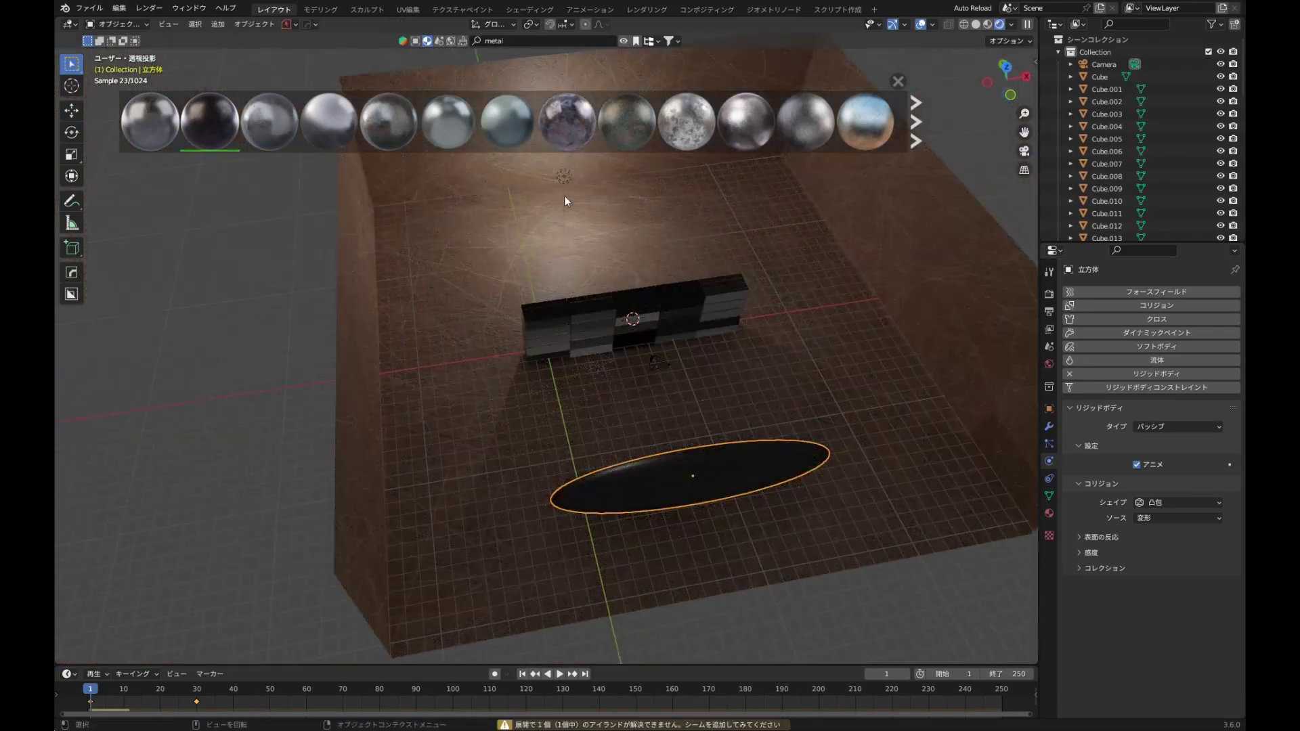
{"action": "left_click", "coordinate": [557, 237]}
{"action": "key", "text": "f"}
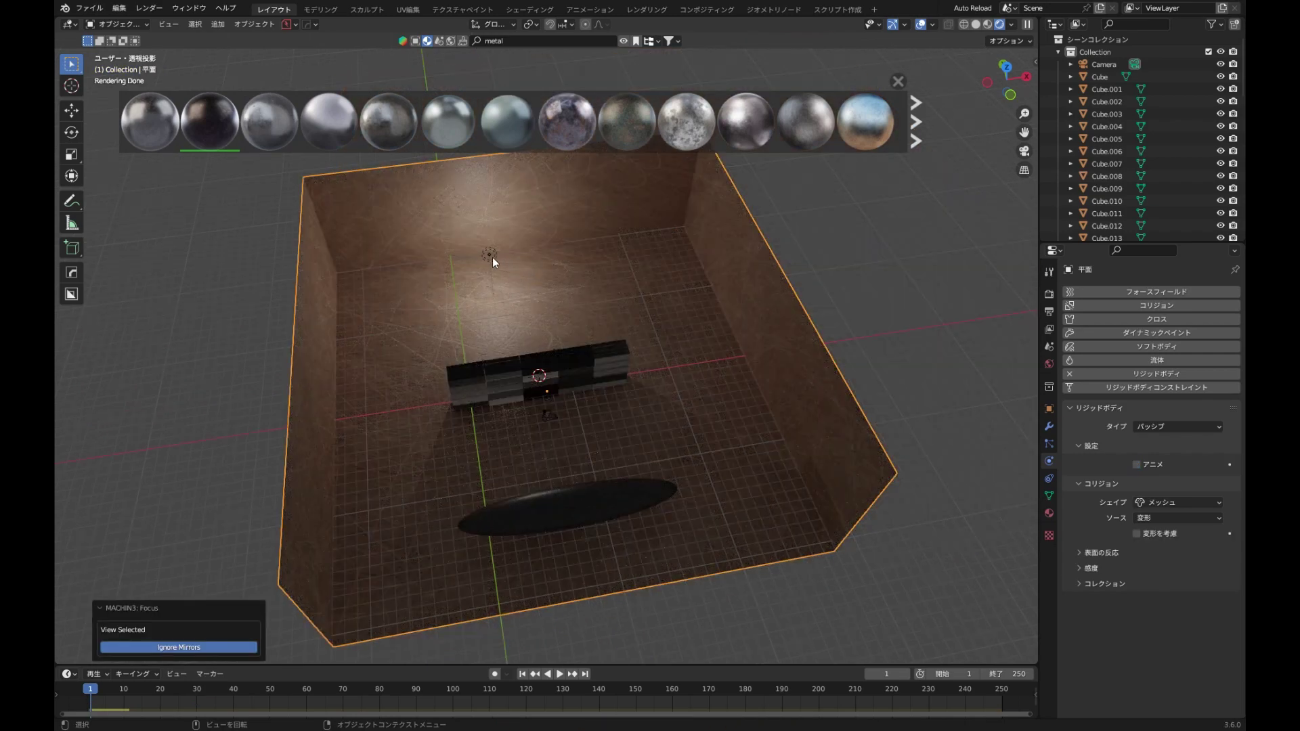
{"action": "left_click", "coordinate": [491, 255]}
{"action": "key", "text": "shift+d"}
{"action": "key", "text": "y"}
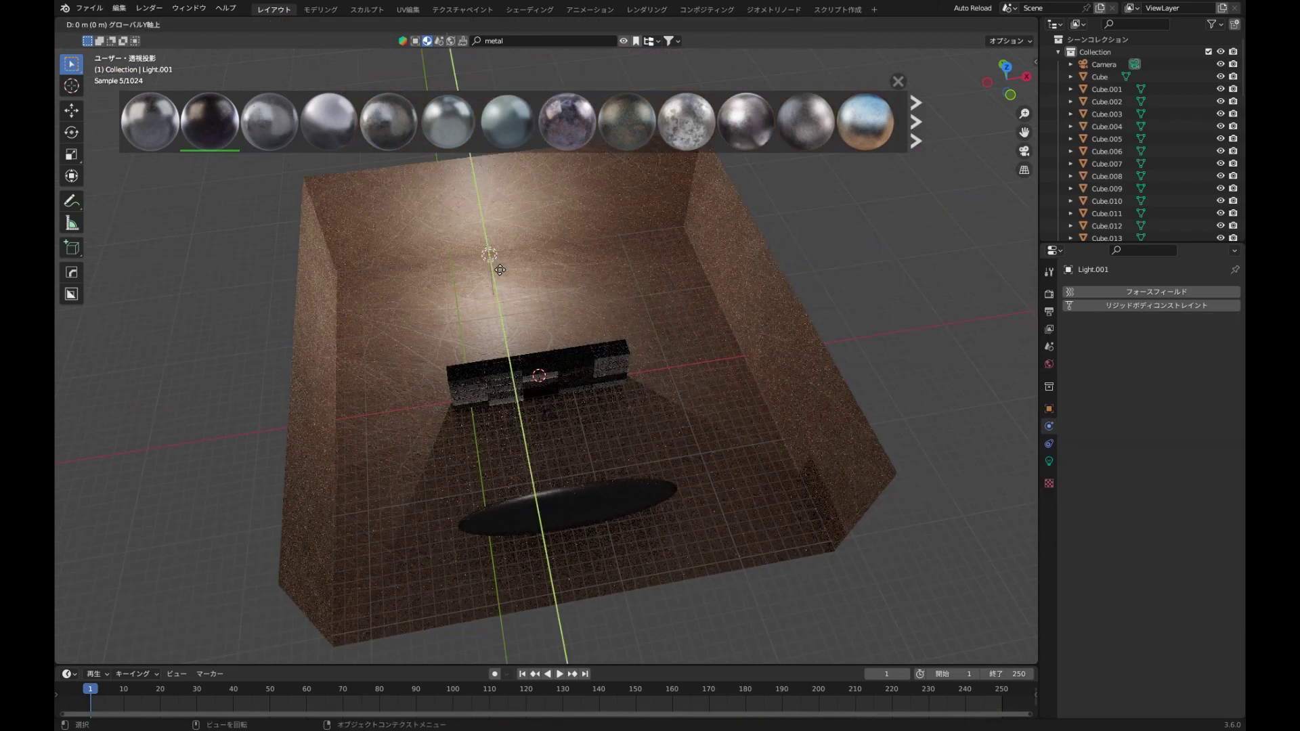
{"action": "left_click", "coordinate": [588, 556]}
- Play the simulation from a low angle to examine the brick smash under both lights
{"action": "middle_click_drag", "start_coordinate": [588, 551], "coordinate": [641, 417]}
{"action": "scroll", "coordinate": [642, 489], "scroll_direction": "up", "scroll_amount": 4}
{"action": "key", "text": "space"}
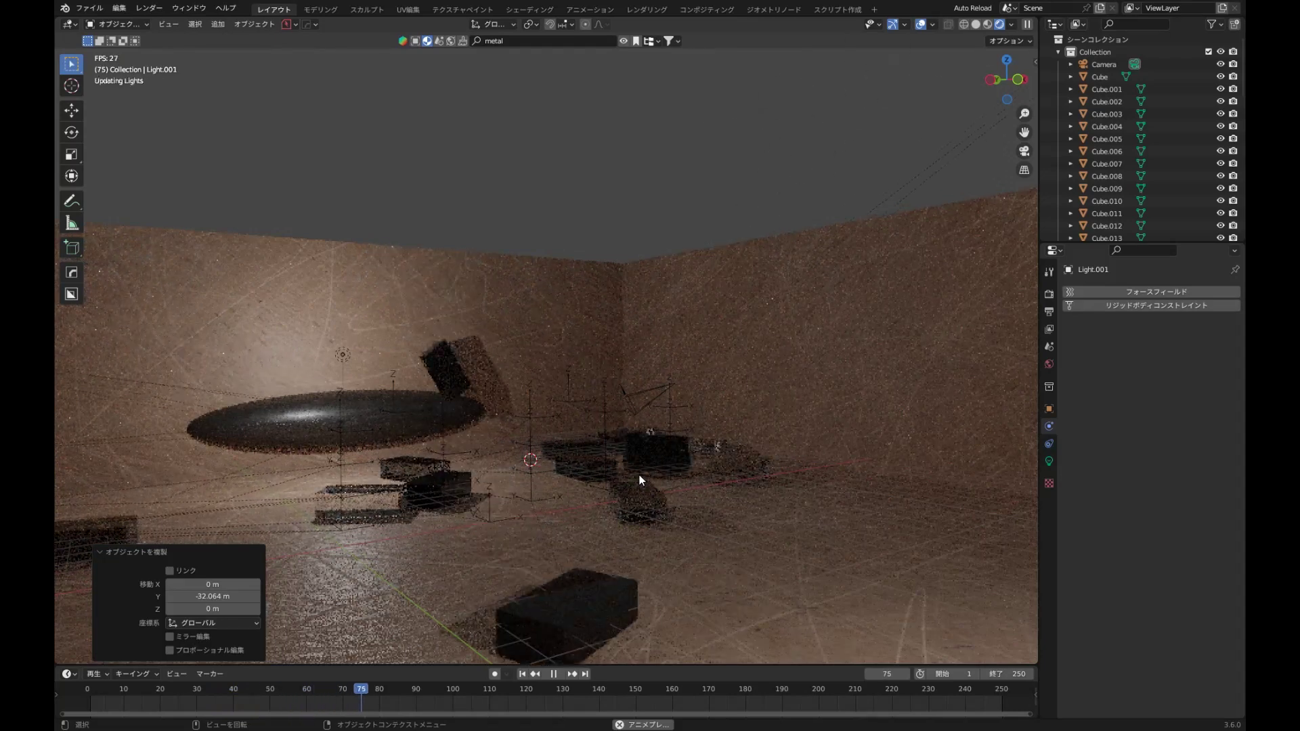
{"action": "key", "text": "Escape"}
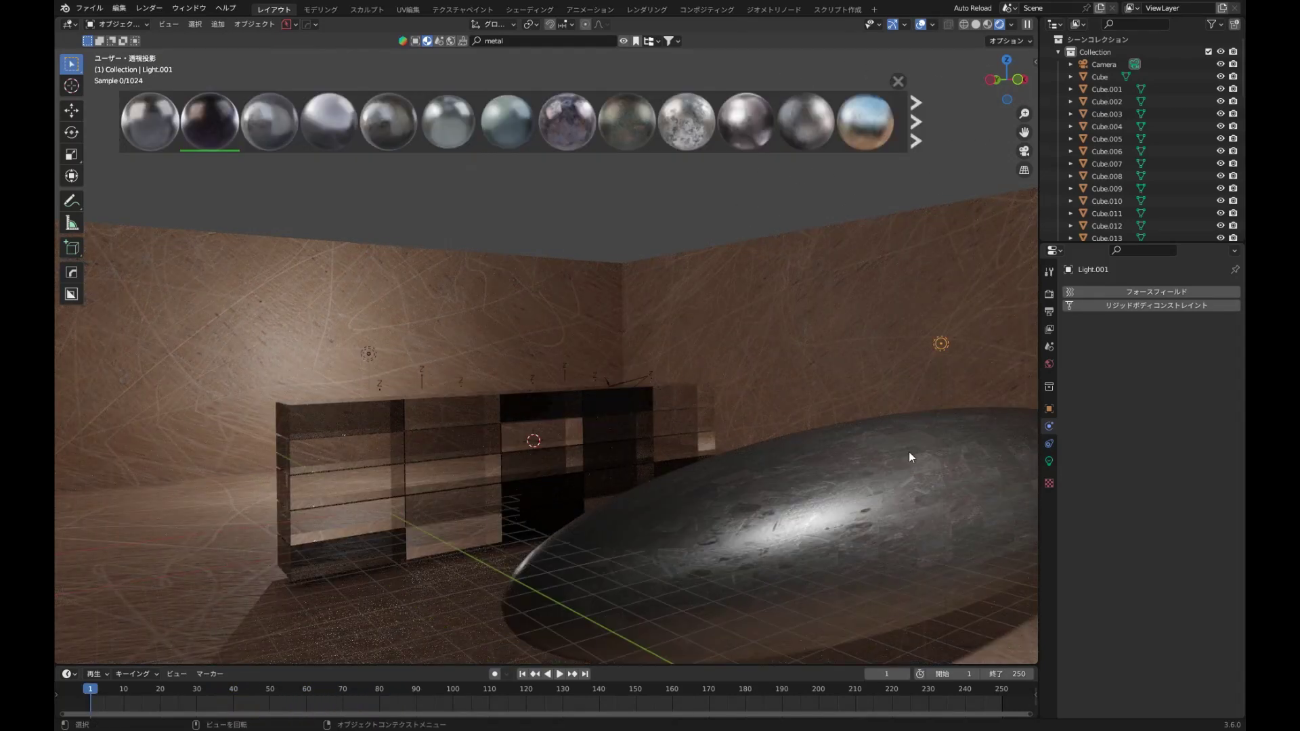
- Hide the stretched sphere in the viewport and replay the simulation to check the bricks still scatter
{"action": "left_click", "coordinate": [909, 455]}
{"action": "scroll", "coordinate": [909, 455], "scroll_direction": "down", "scroll_amount": 1}
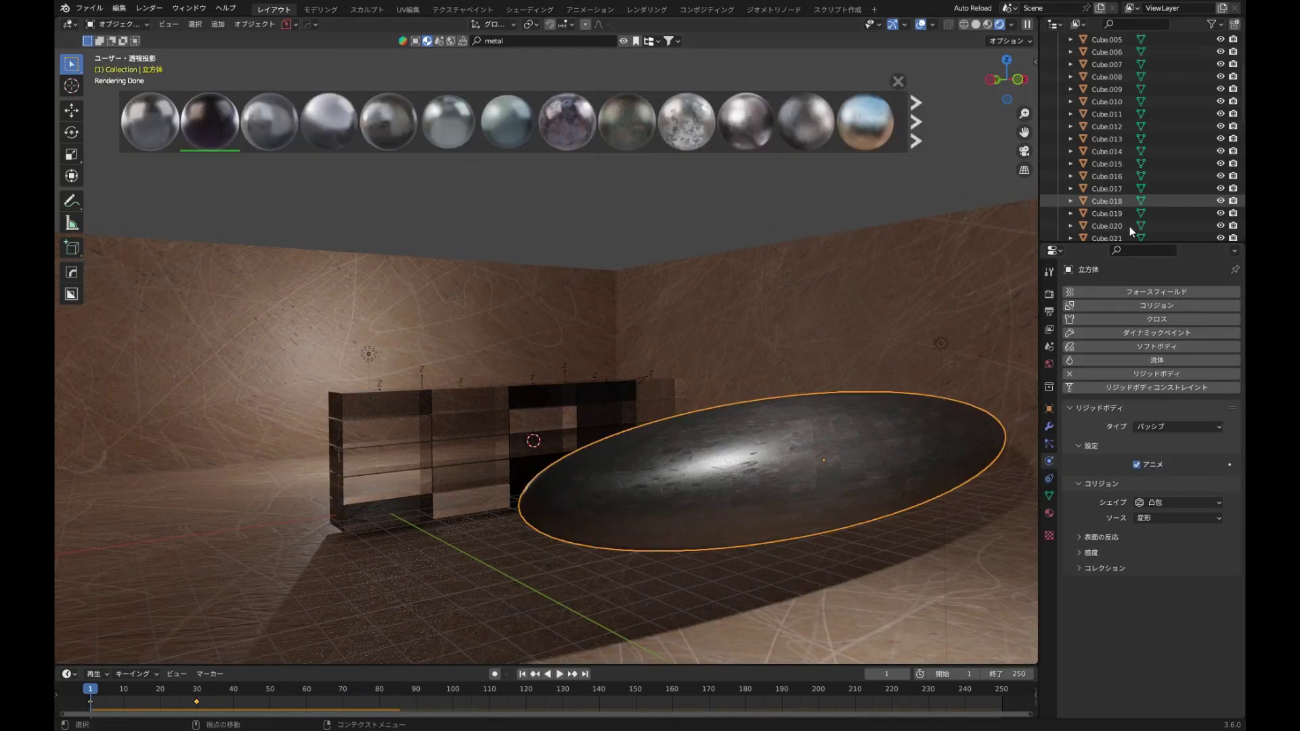
{"action": "scroll", "coordinate": [1130, 226], "scroll_direction": "down", "scroll_amount": 10}
{"action": "scroll", "coordinate": [1128, 235], "scroll_direction": "up", "scroll_amount": 10}
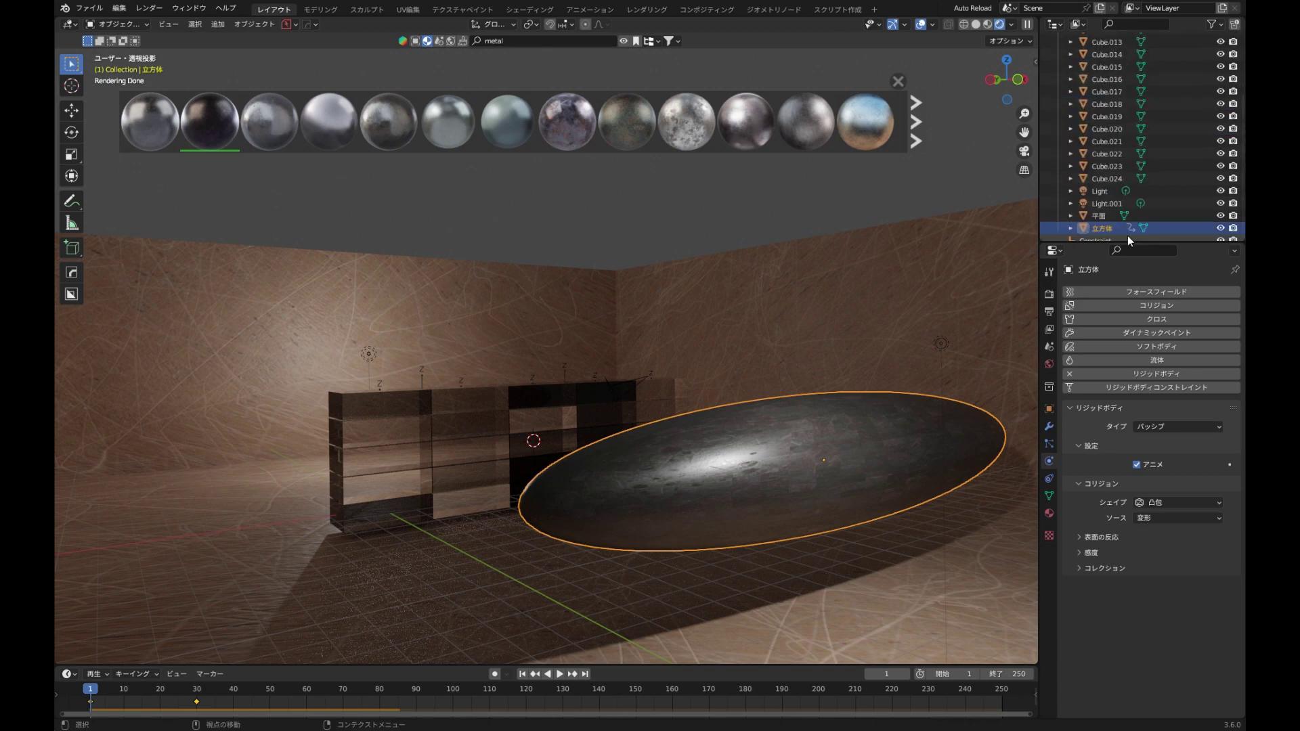
{"action": "left_click", "coordinate": [1220, 228]}
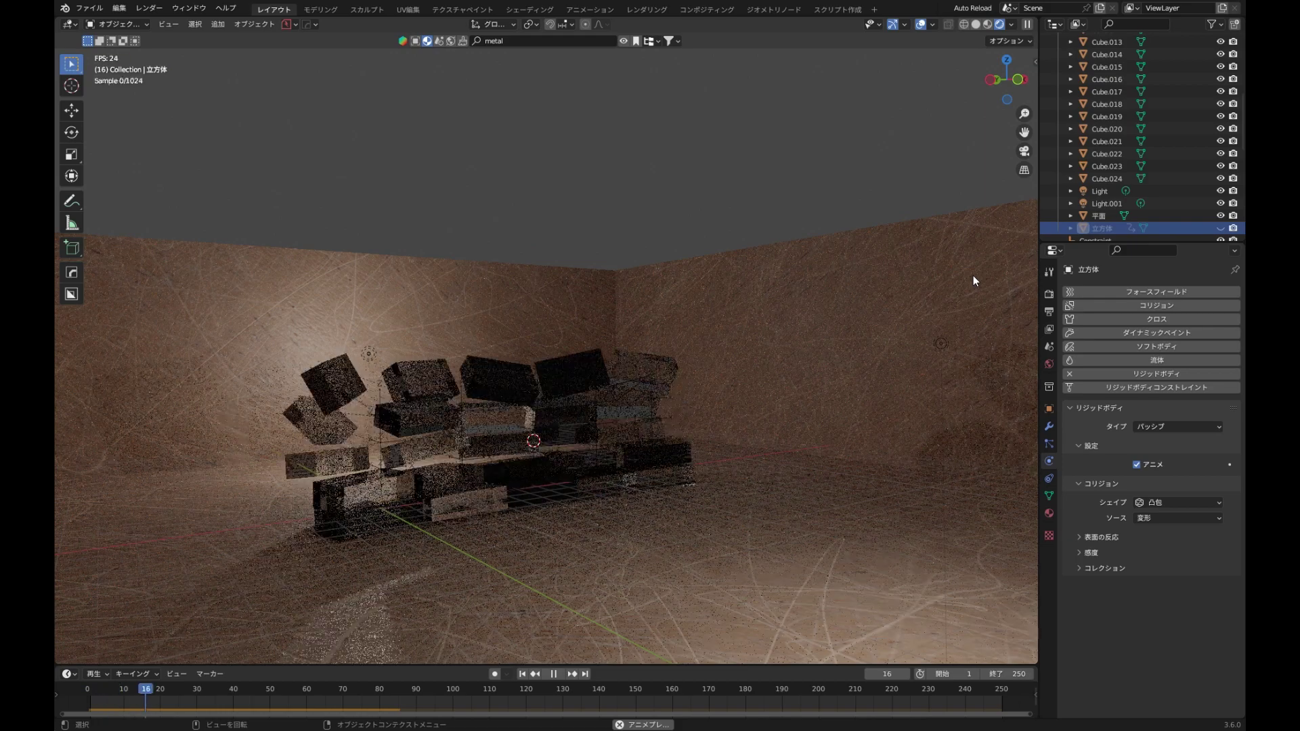
{"action": "key", "text": "Escape"}
{"action": "key", "text": "space"}
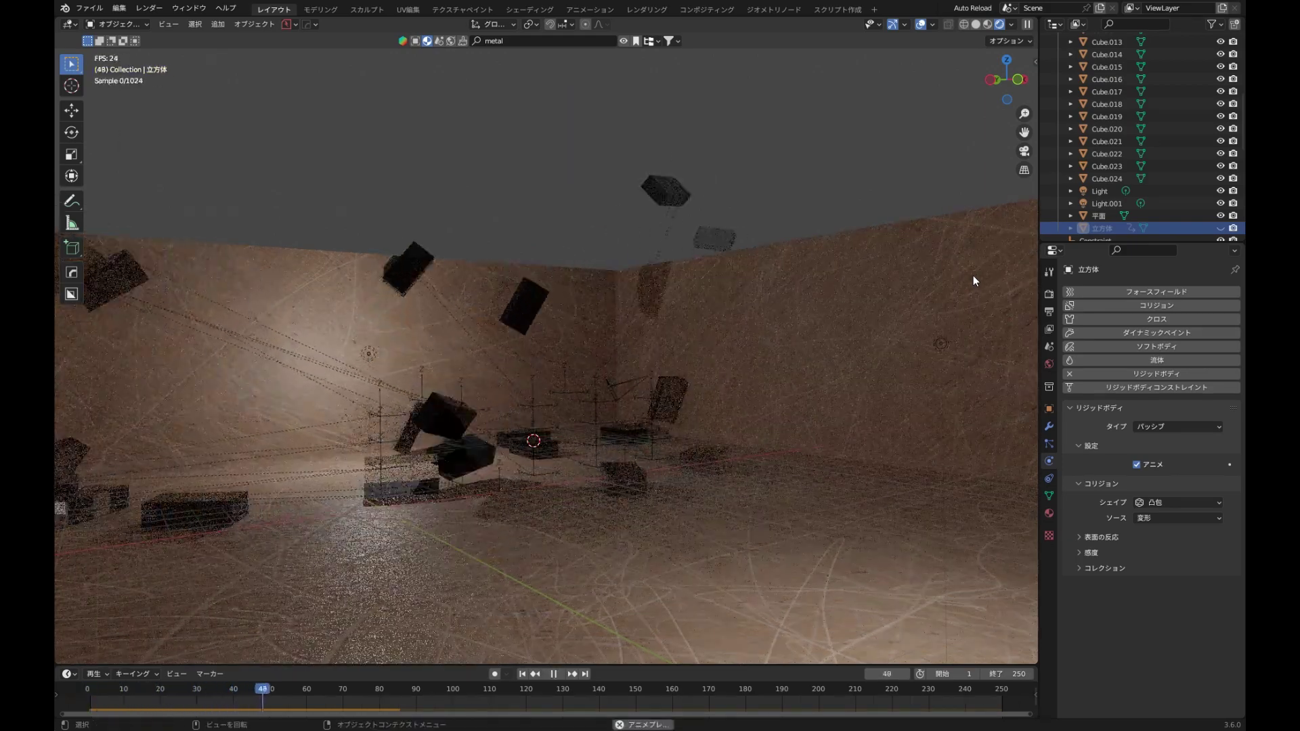
{"action": "key", "text": "Escape"}
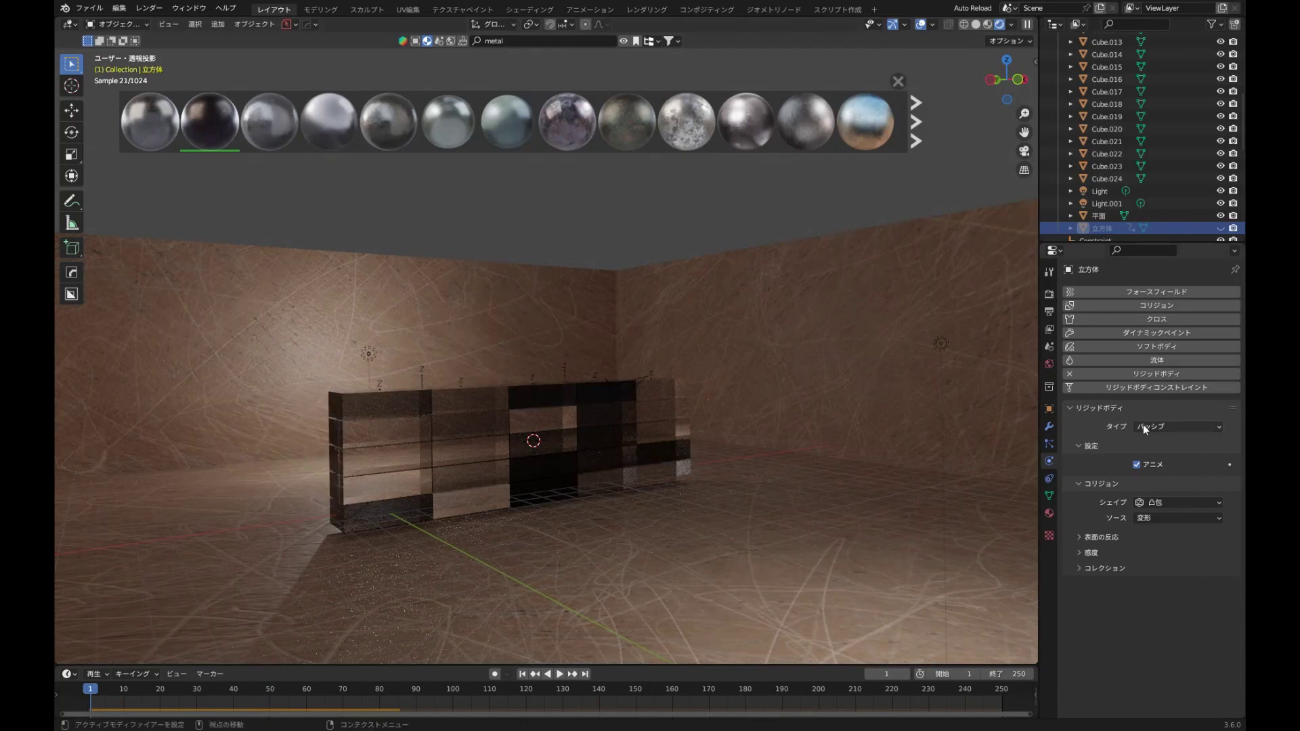
- Set the World background color to a light gray
{"action": "left_click", "coordinate": [1052, 516]}
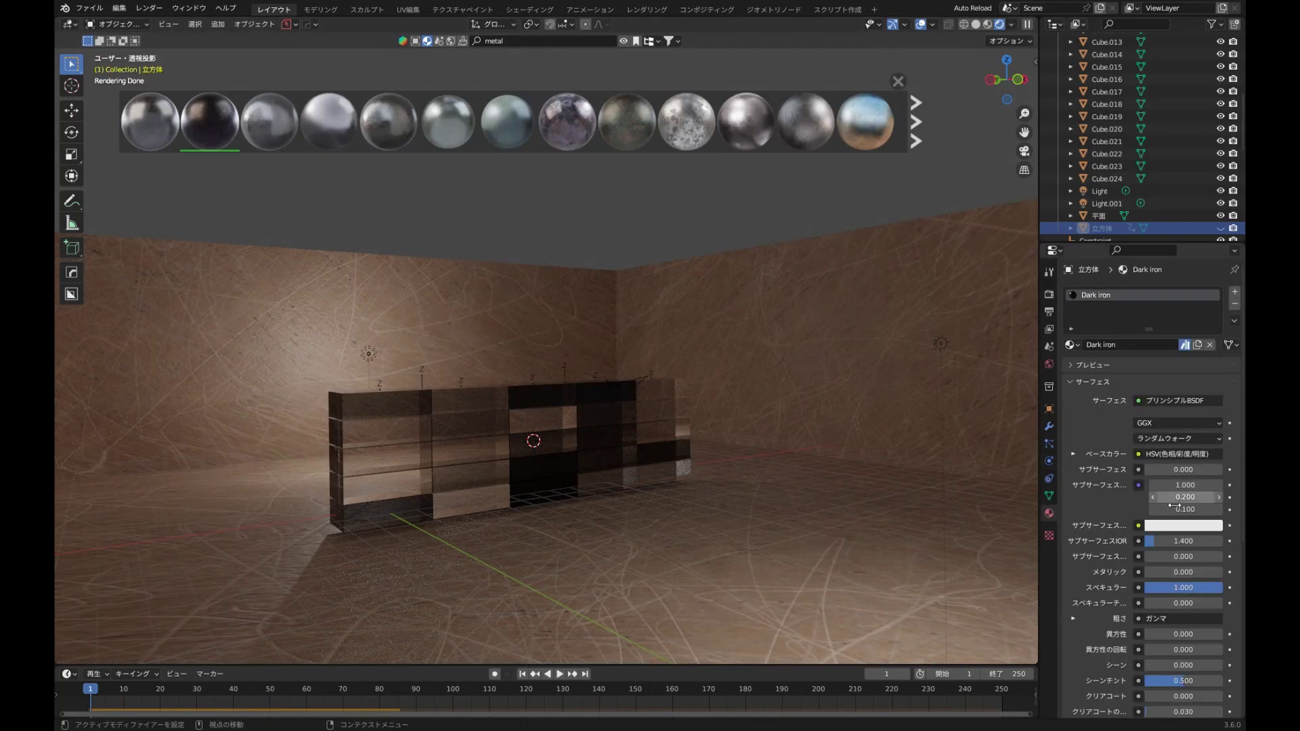
{"action": "left_click", "coordinate": [1049, 363]}
{"action": "left_click", "coordinate": [1172, 372]}
{"action": "key", "text": "BackSpace"}
{"action": "scroll", "coordinate": [1172, 371], "scroll_direction": "up", "scroll_amount": 9}
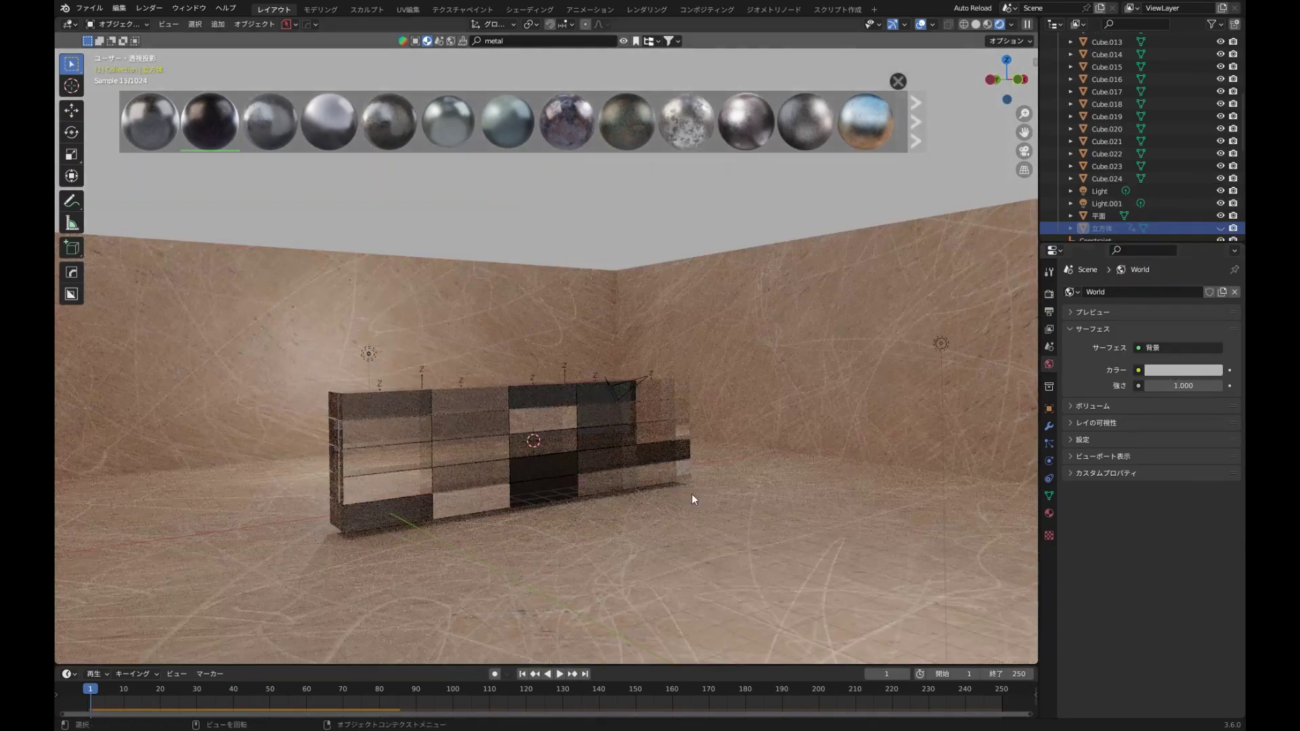
- Raise the top edges of the walls surrounding the floor by about 19.65 m along Z
{"action": "middle_click_drag", "start_coordinate": [688, 528], "coordinate": [697, 570]}
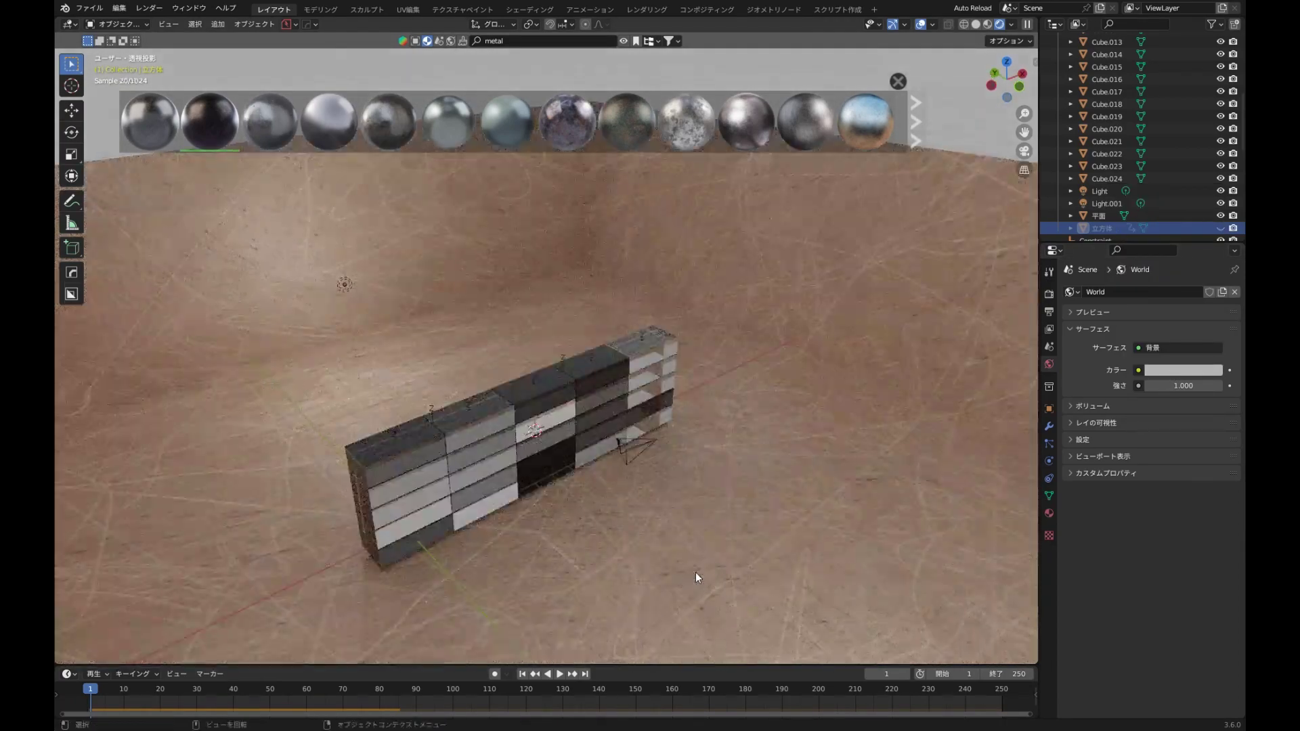
{"action": "scroll", "coordinate": [697, 572], "scroll_direction": "down", "scroll_amount": 6}
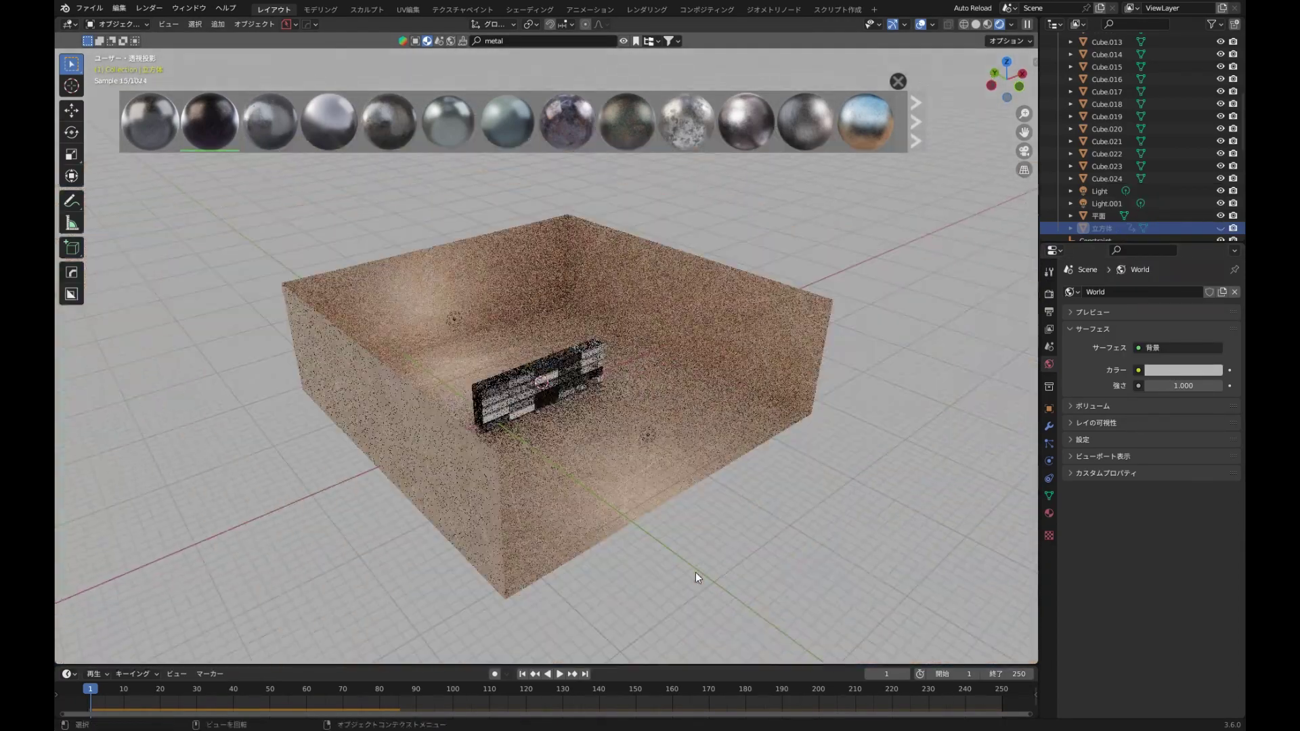
{"action": "left_click", "coordinate": [598, 510]}
{"action": "key", "text": "ctrl+Tab"}
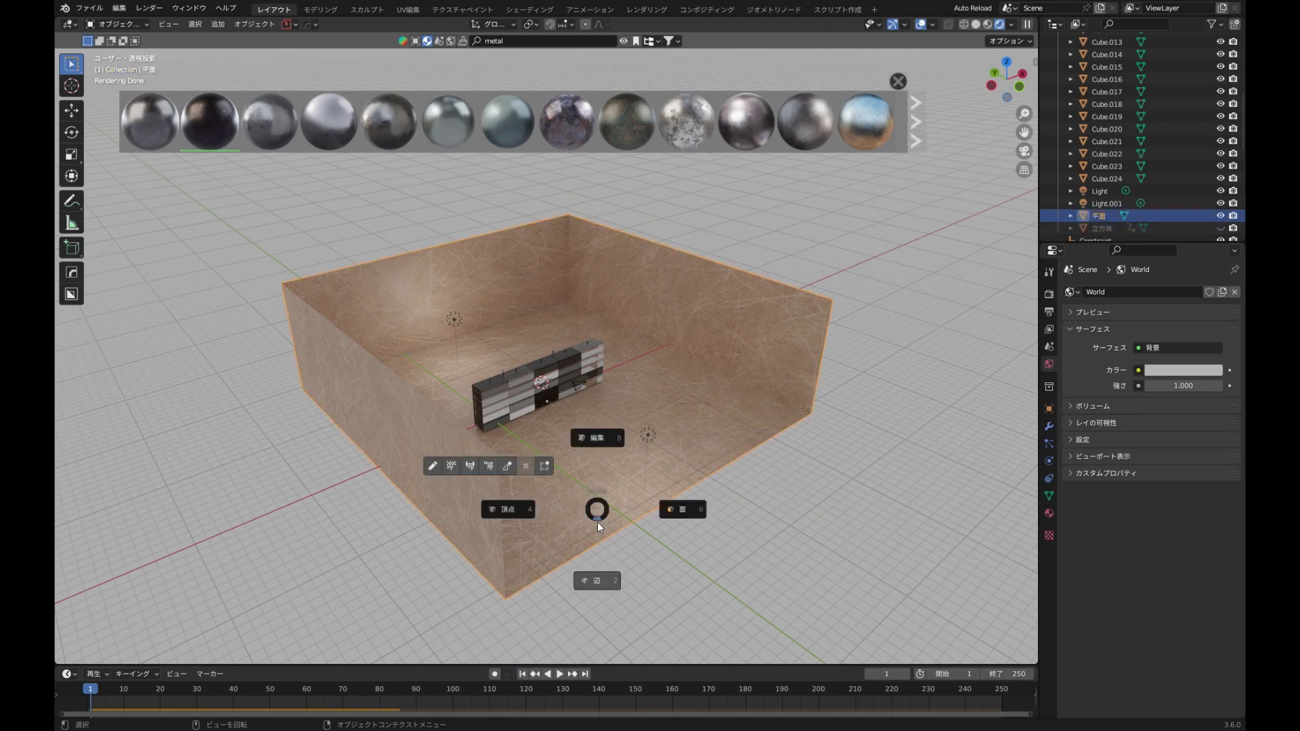
{"action": "left_click", "coordinate": [683, 511]}
{"action": "key", "text": "alt+a"}
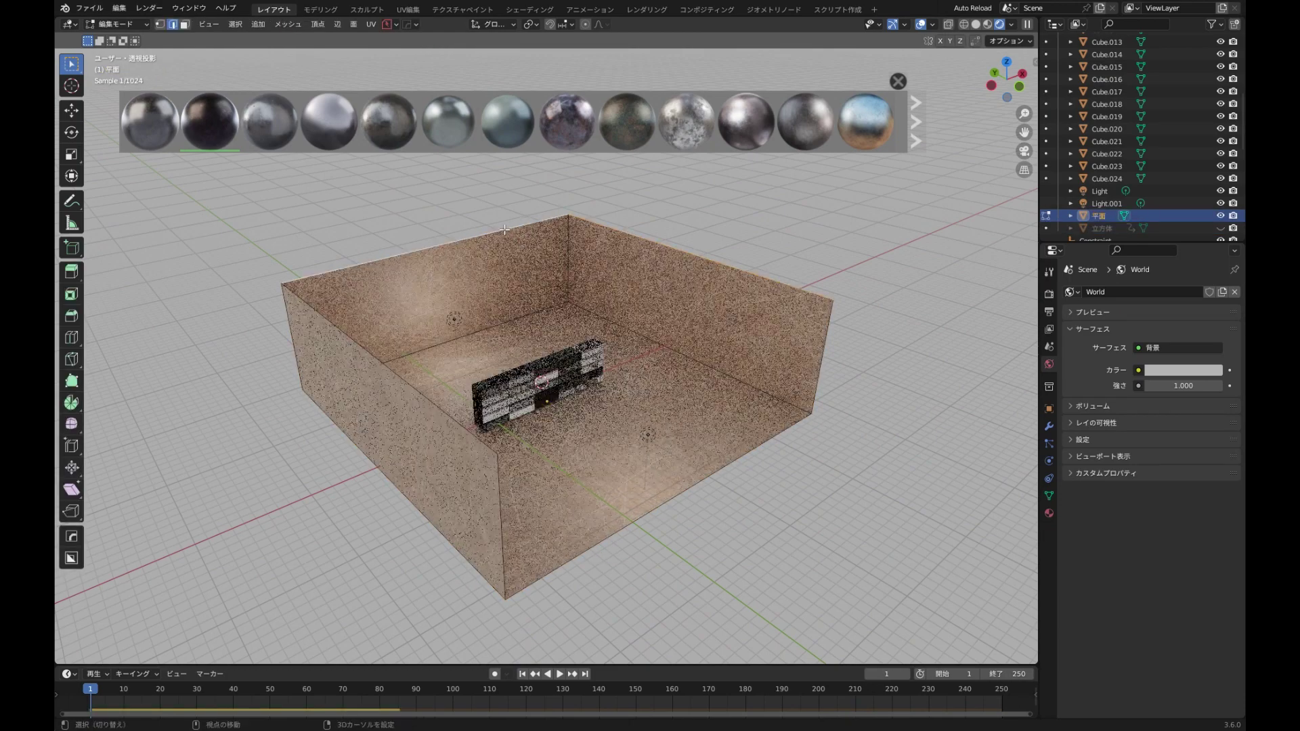
{"action": "left_click", "coordinate": [407, 393], "text": "shift"}
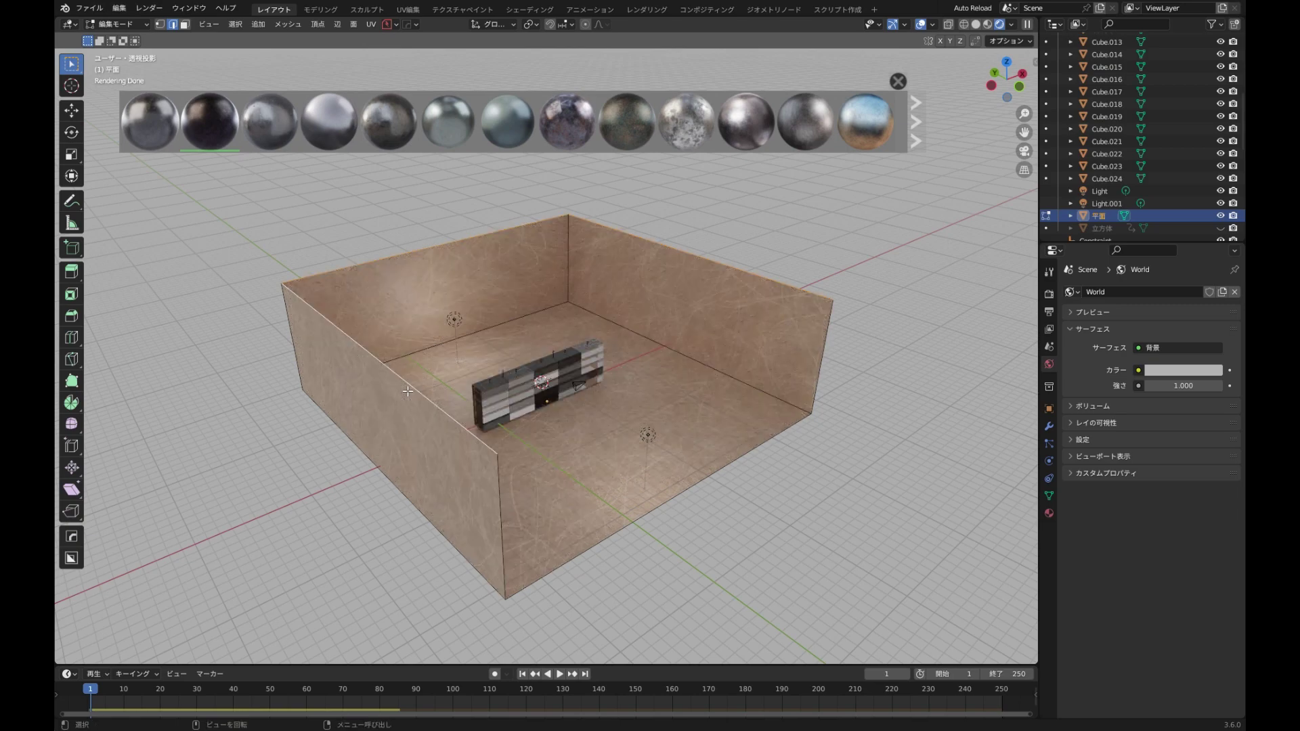
{"action": "key", "text": "e"}
{"action": "key", "text": "z"}
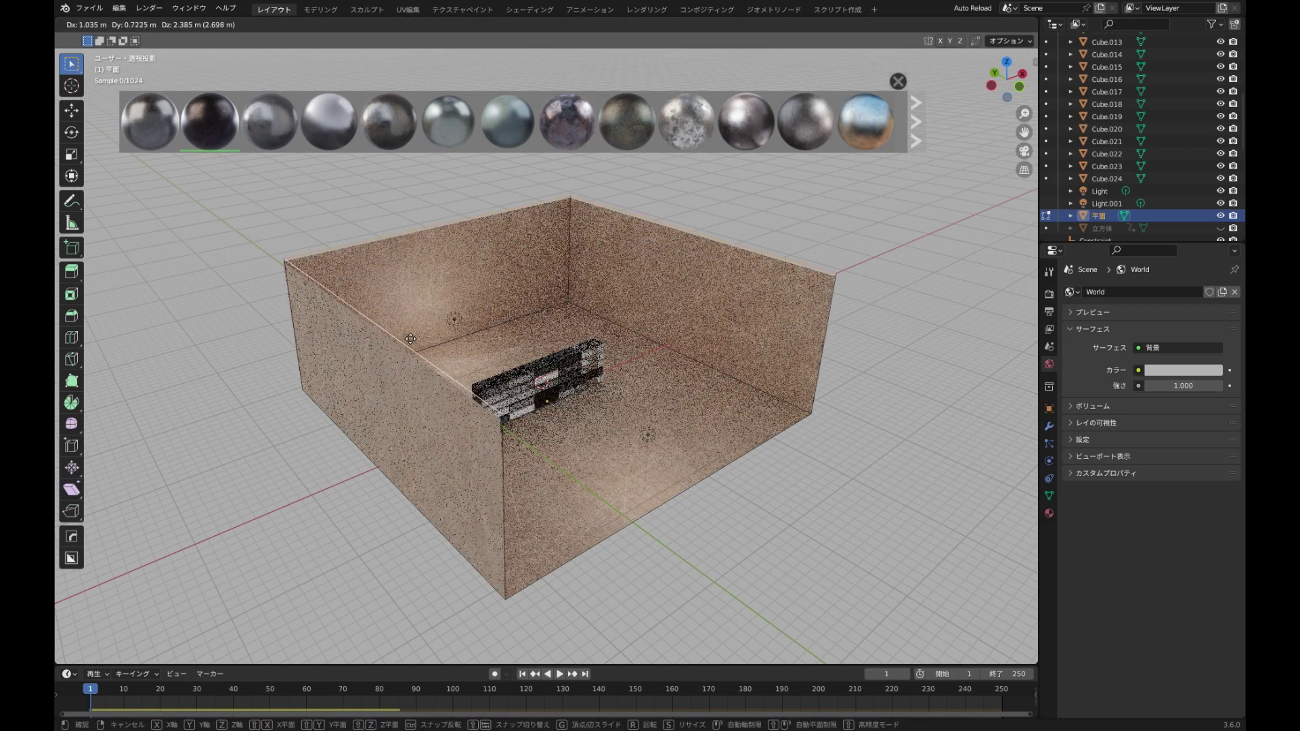
{"action": "left_click", "coordinate": [351, 175]}
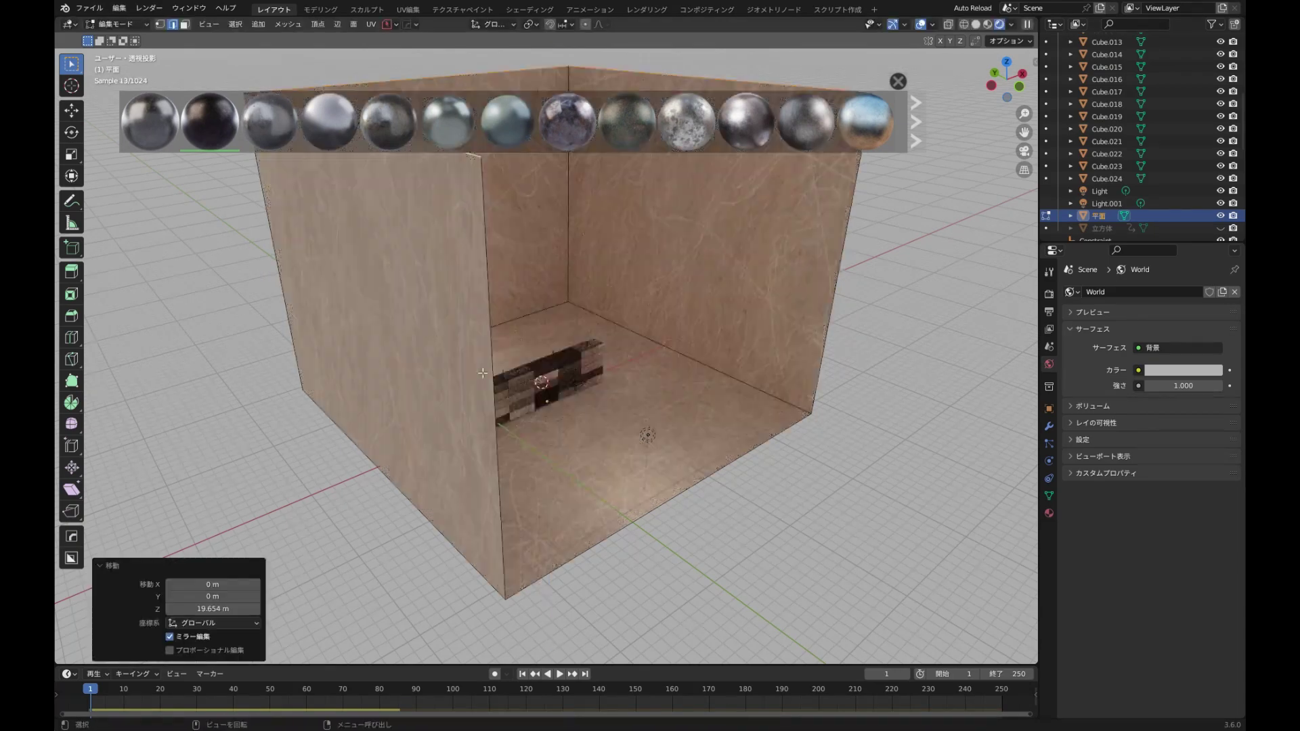
{"action": "key", "text": "Tab"}
- Align the camera to a low view of the brick wall inside the room, and lower it about 3.34 m along Z
{"action": "middle_click_drag", "start_coordinate": [571, 350], "coordinate": [568, 380]}
{"action": "scroll", "coordinate": [568, 380], "scroll_direction": "up", "scroll_amount": 5}
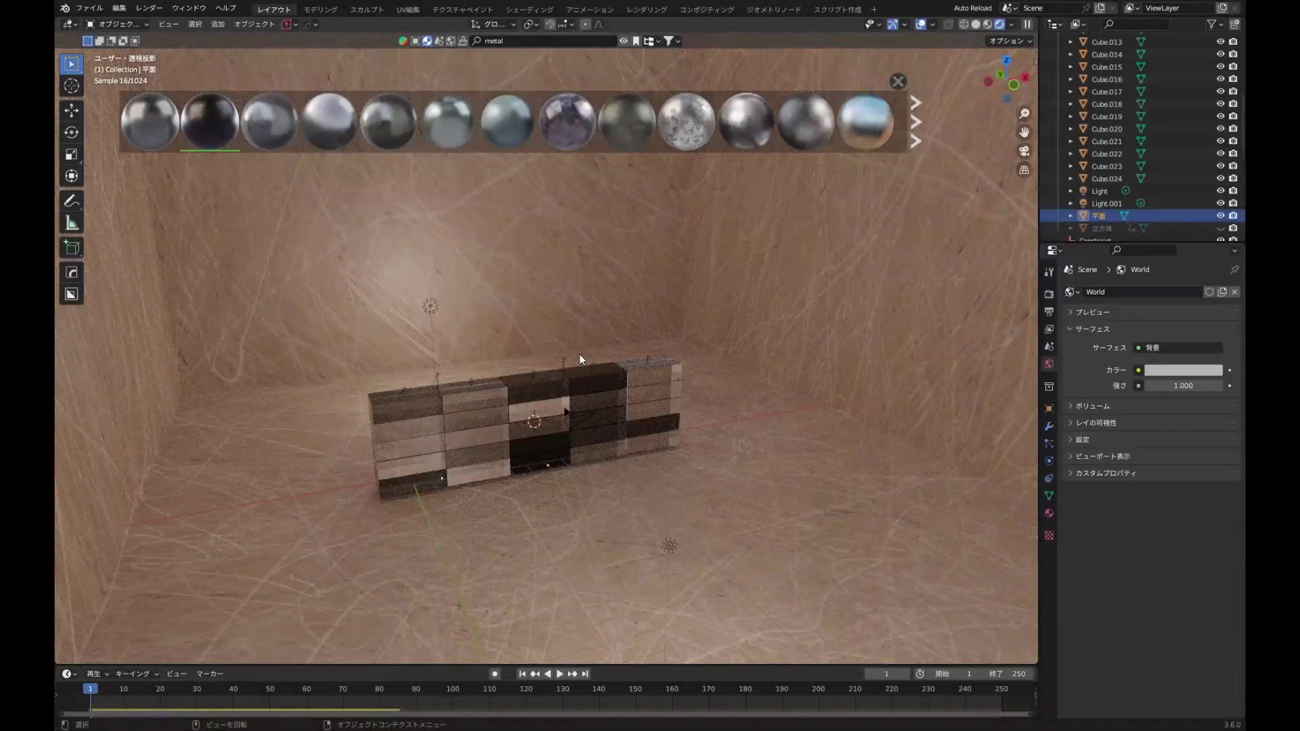
{"action": "key", "text": "ctrl+alt+KP_0"}
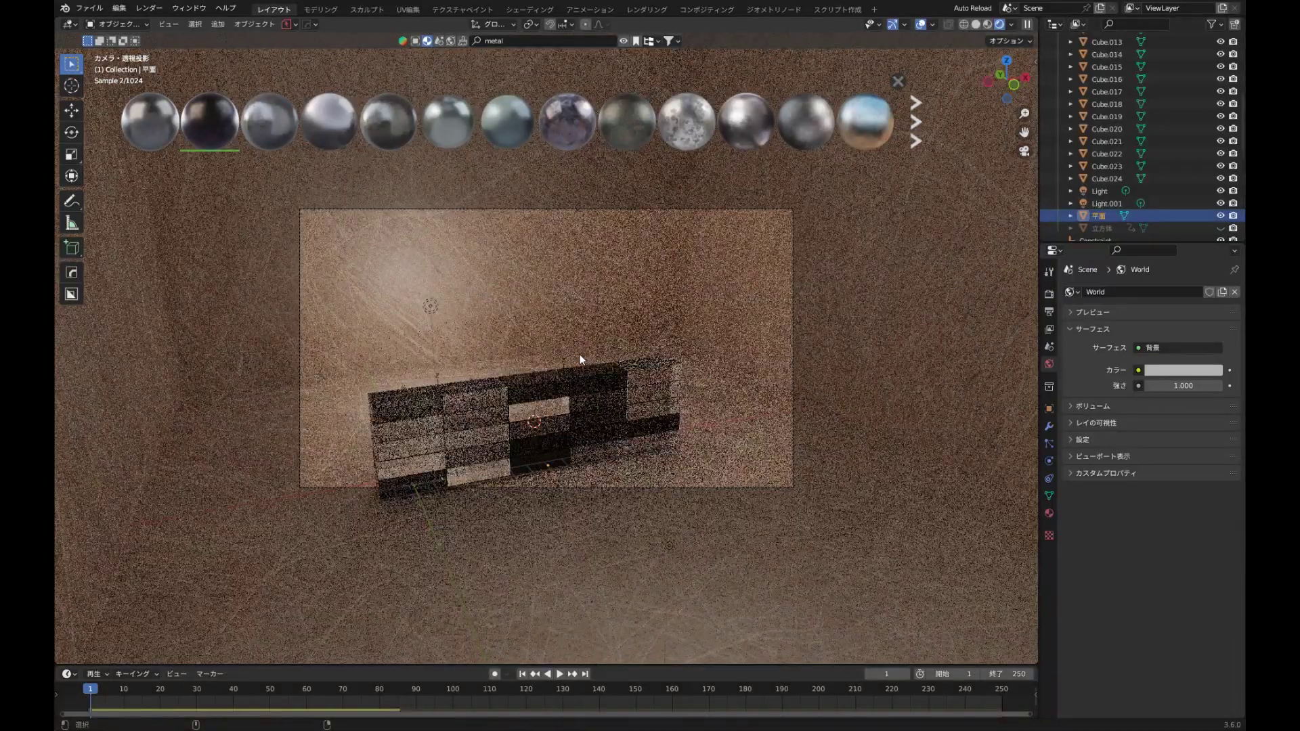
{"action": "left_click", "coordinate": [609, 210]}
{"action": "key", "text": "g"}
{"action": "key", "text": "z"}
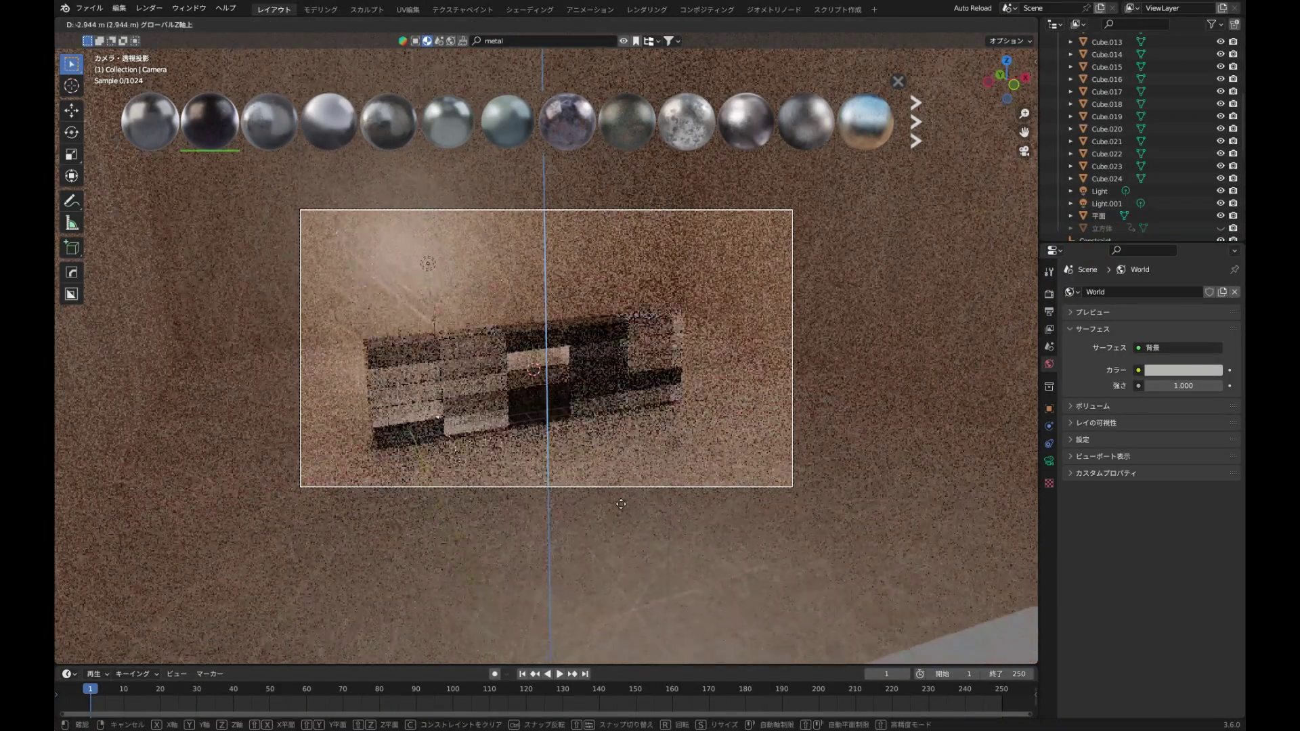
{"action": "left_click", "coordinate": [615, 530]}
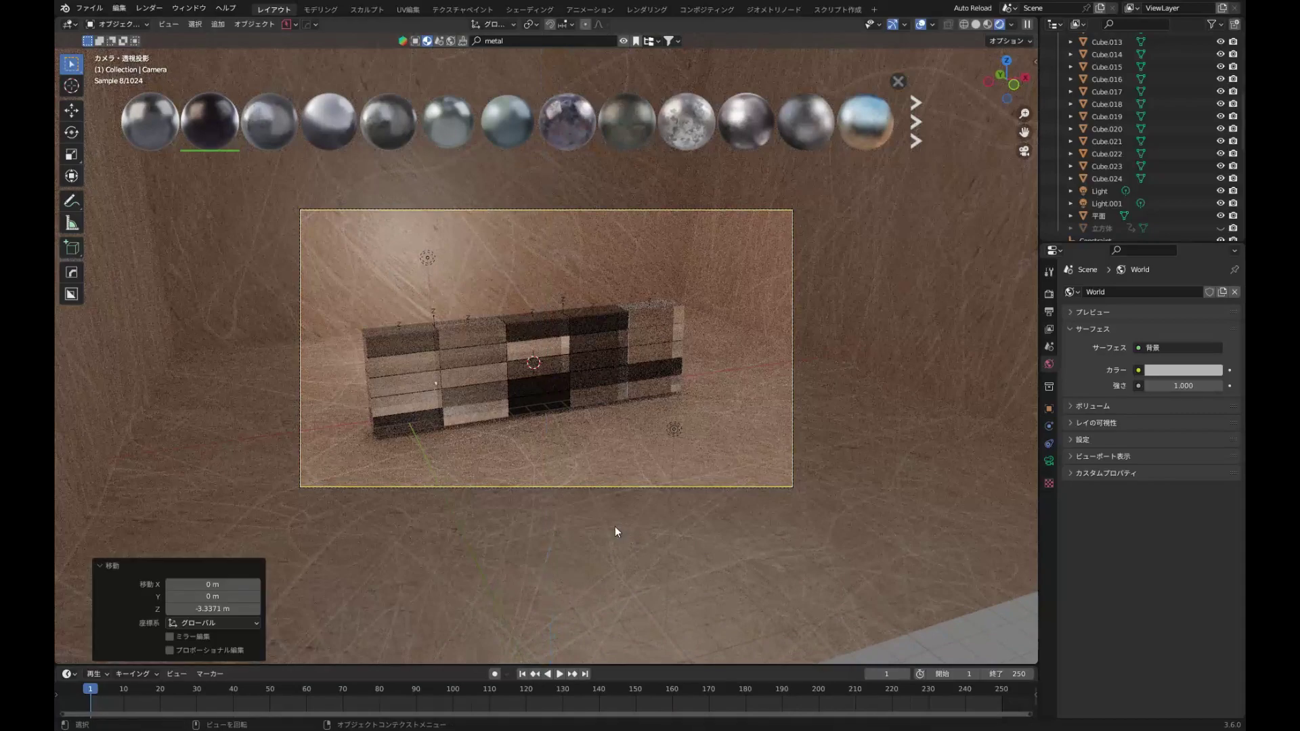
- Exclude the hidden sphere from renders and set the render's maximum samples to 100
{"action": "left_click", "coordinate": [1233, 226]}
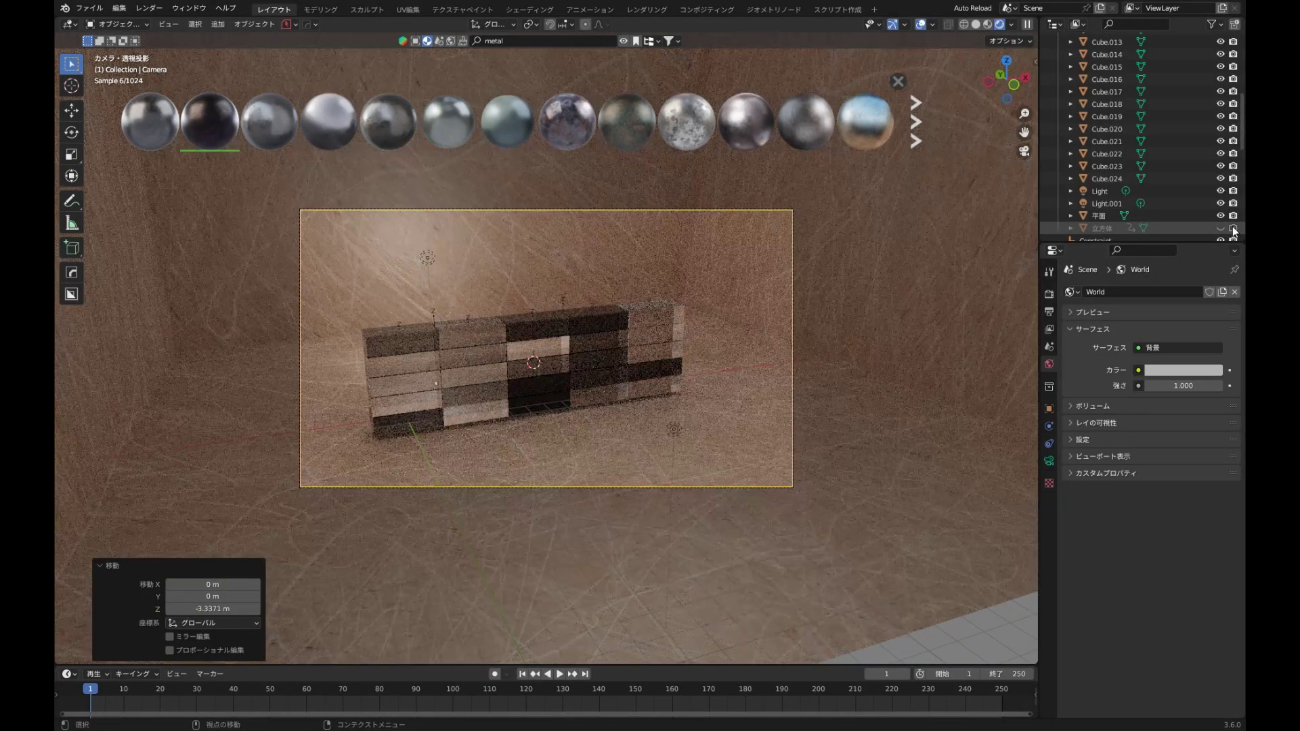
{"action": "left_click", "coordinate": [1049, 294]}
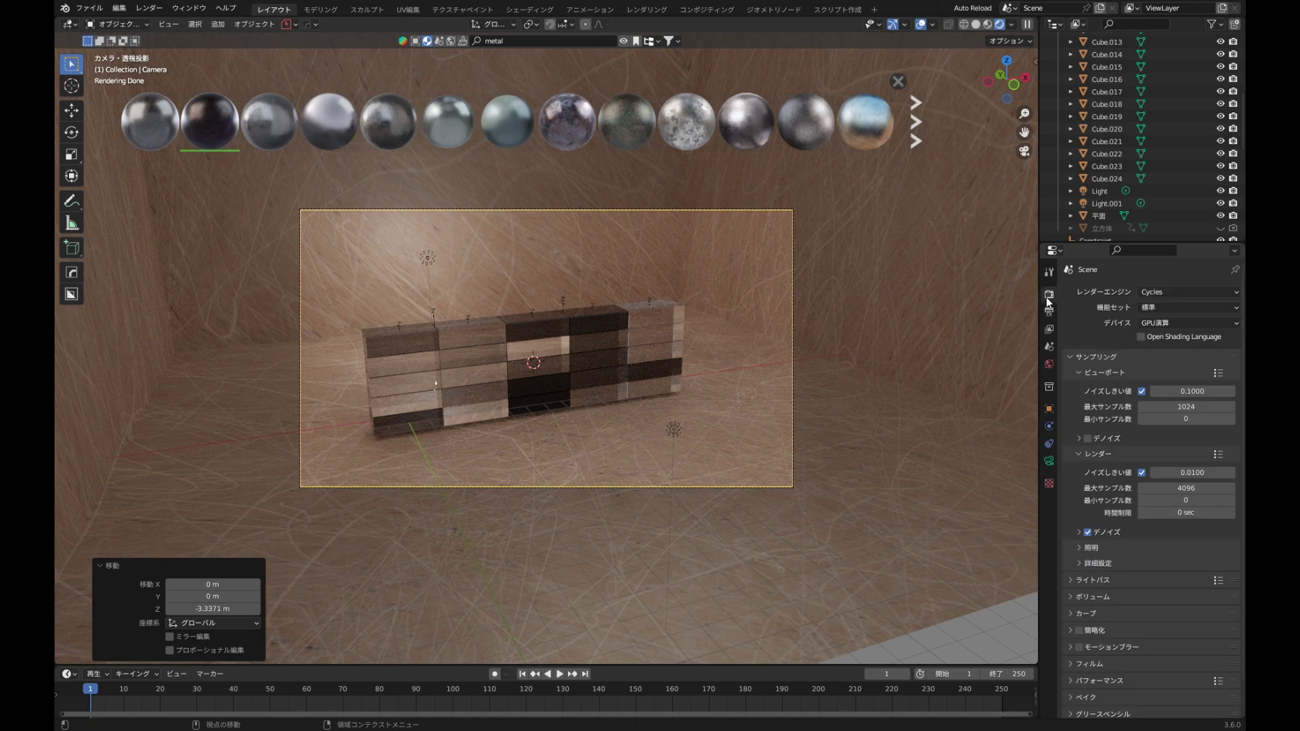
{"action": "left_click", "coordinate": [1174, 489]}
{"action": "type", "text": "100"}
{"action": "key", "text": "Return"}
- Play the simulation through the camera to check how the bricks behave
{"action": "key", "text": "space"}
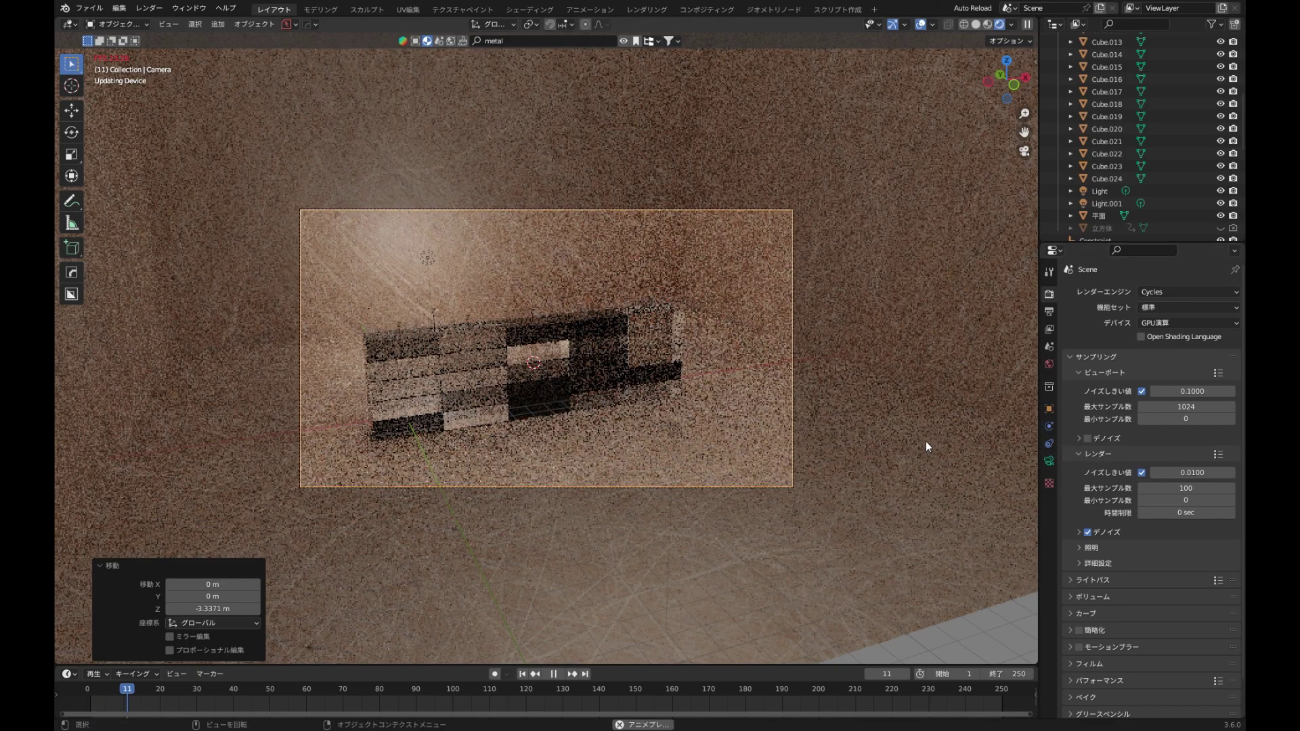
{"action": "key", "text": "Escape"}
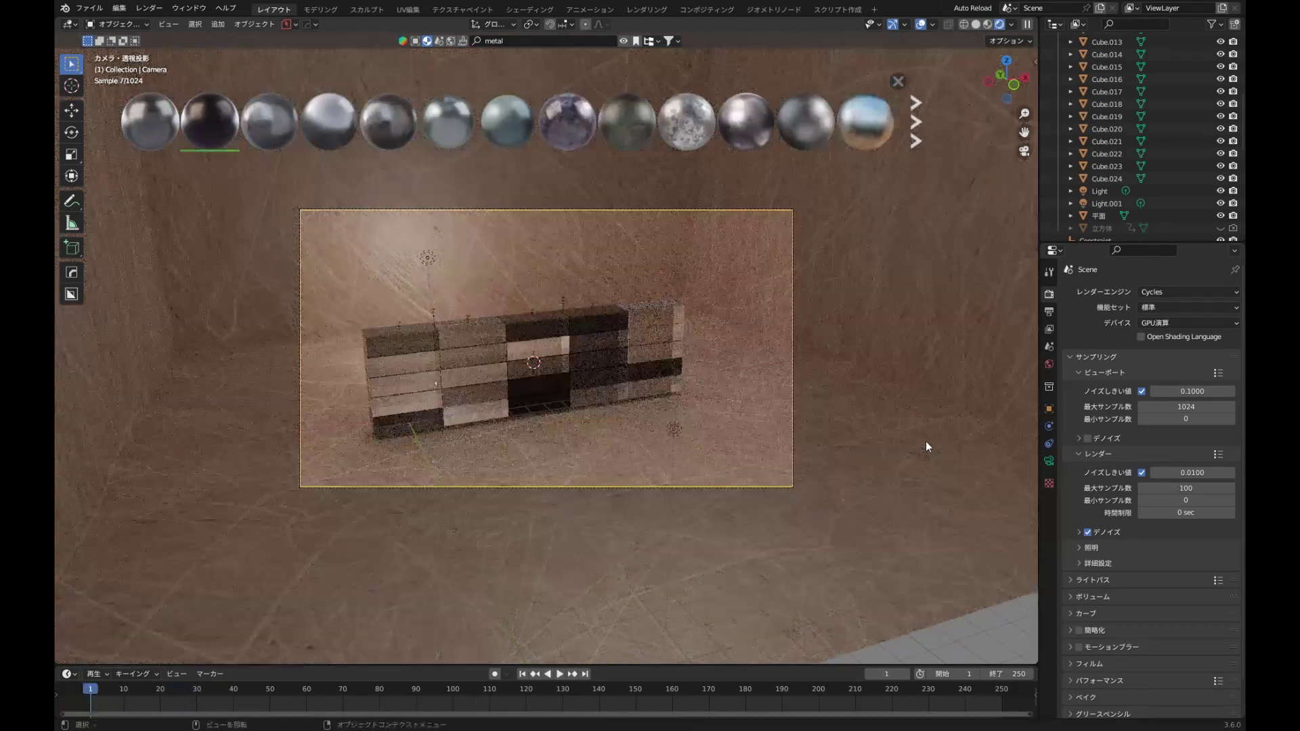
{"action": "key", "text": "space"}
{"action": "key", "text": "Escape"}
- Raise the walled floor about 0.18 m along Z and replay the simulation
{"action": "key", "text": "g"}
{"action": "key", "text": "z"}
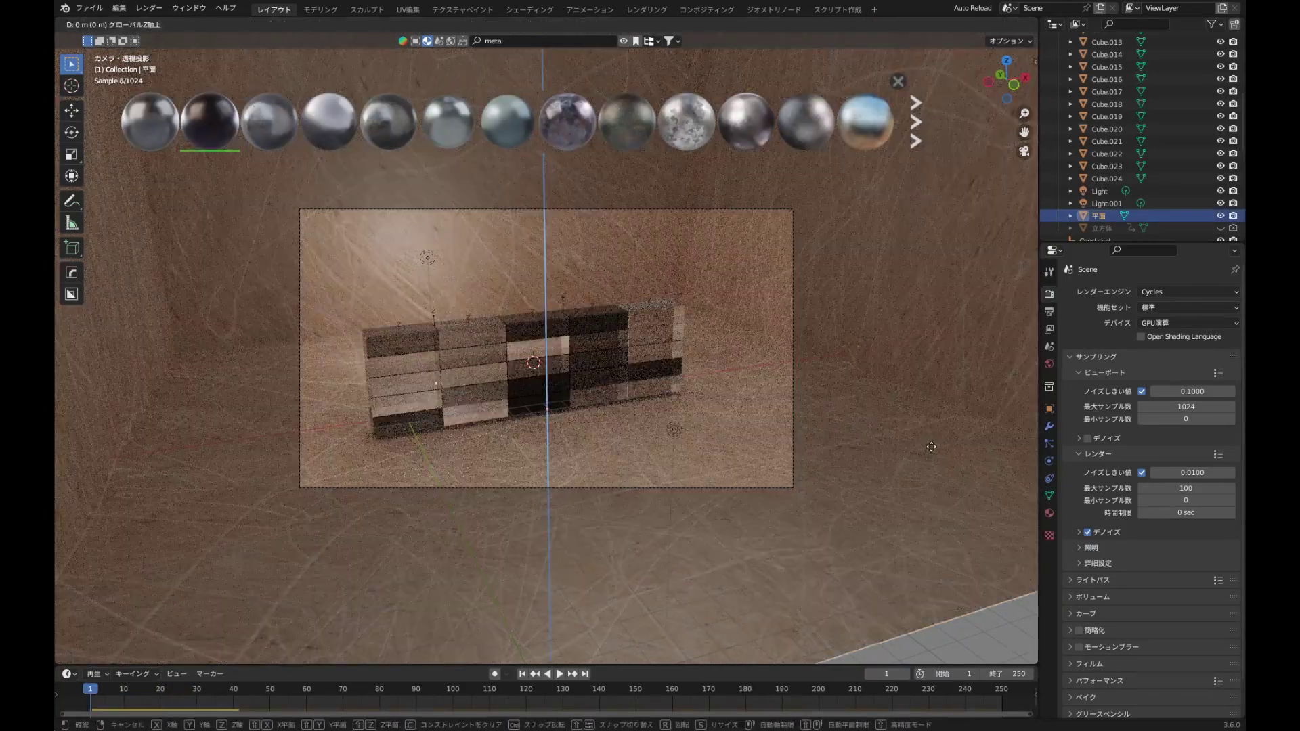
{"action": "left_click", "coordinate": [925, 438]}
{"action": "key", "text": "space"}
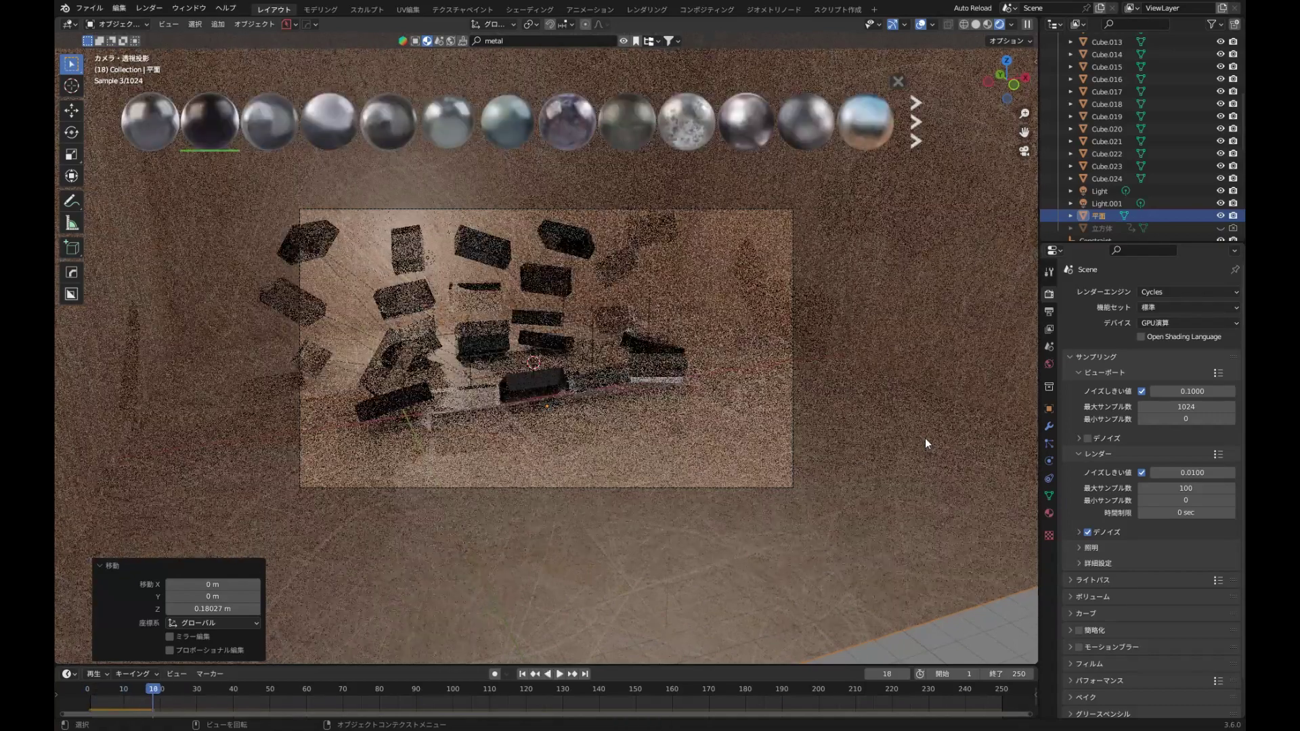
{"action": "key", "text": "Escape"}
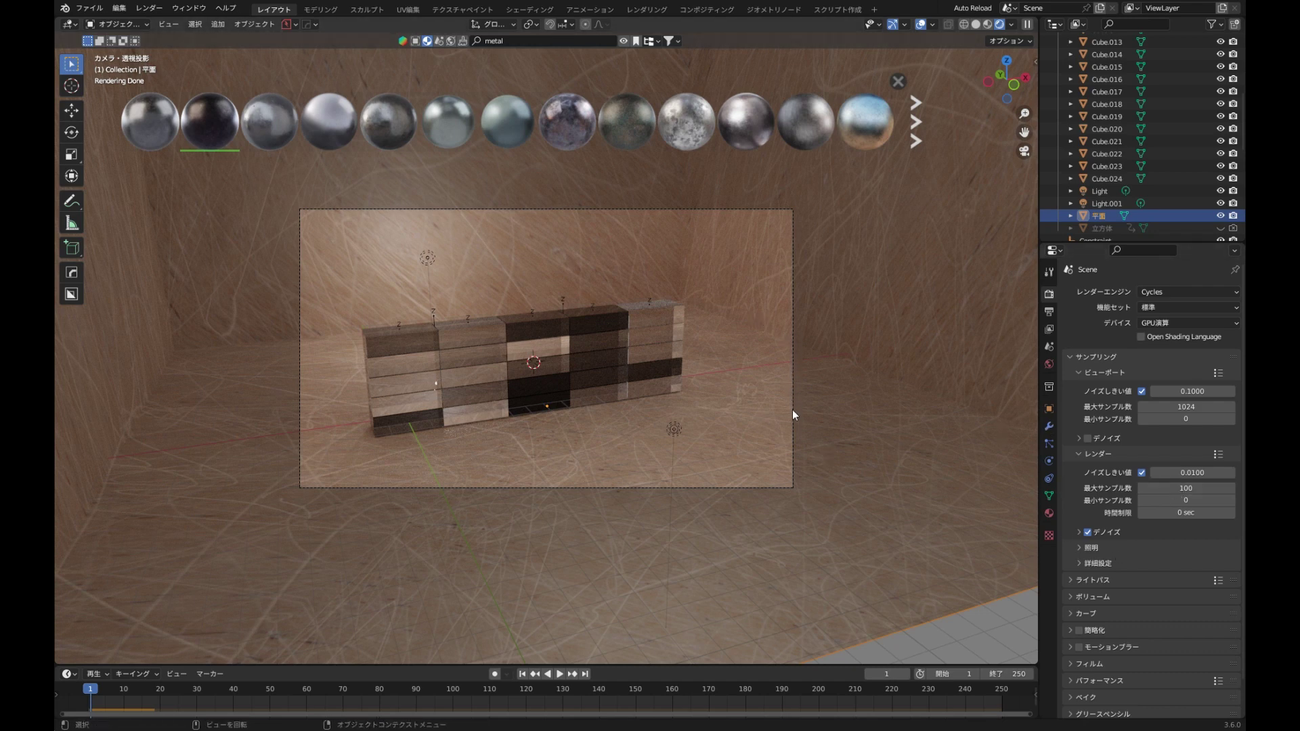
- Enable the camera's depth of field with a 31 m focus distance and an F-stop of 0.2, and save the file
{"action": "left_click", "coordinate": [794, 457]}
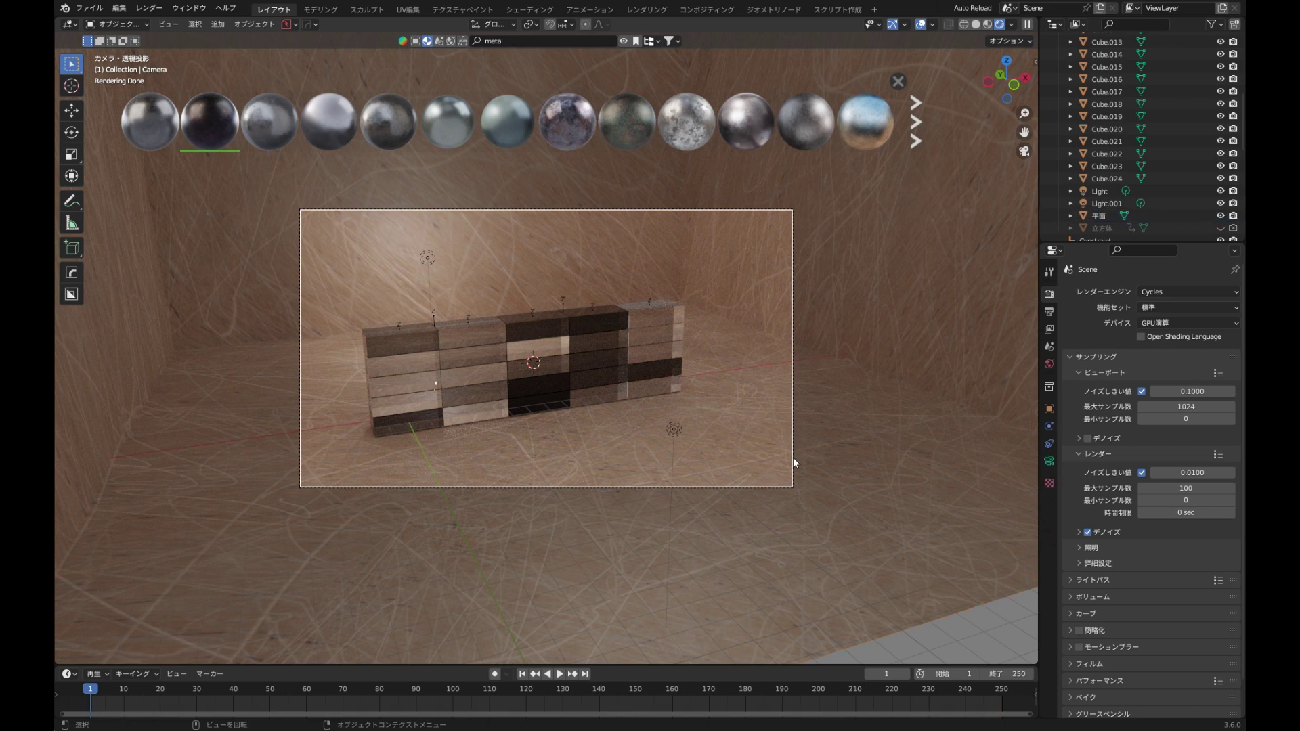
{"action": "left_click", "coordinate": [1051, 462]}
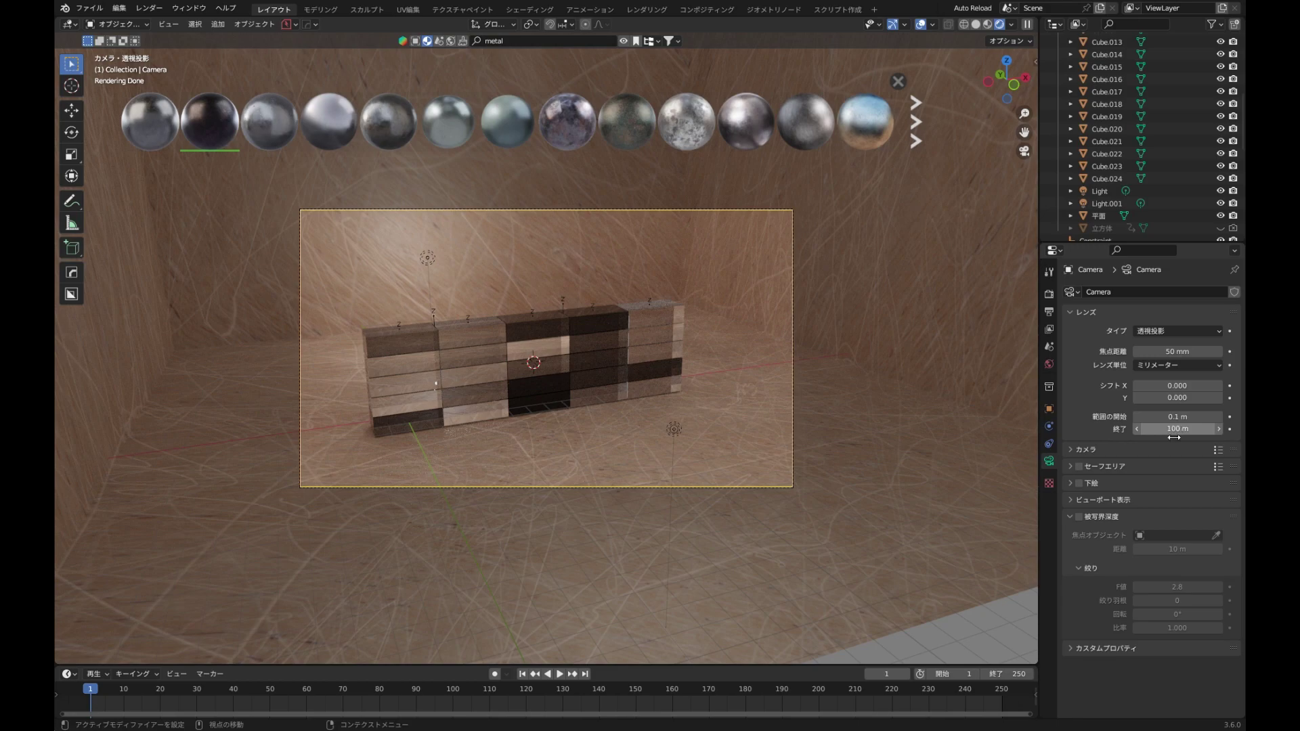
{"action": "left_click", "coordinate": [1079, 517]}
{"action": "left_click_drag", "start_coordinate": [1151, 549], "coordinate": [1141, 549]}
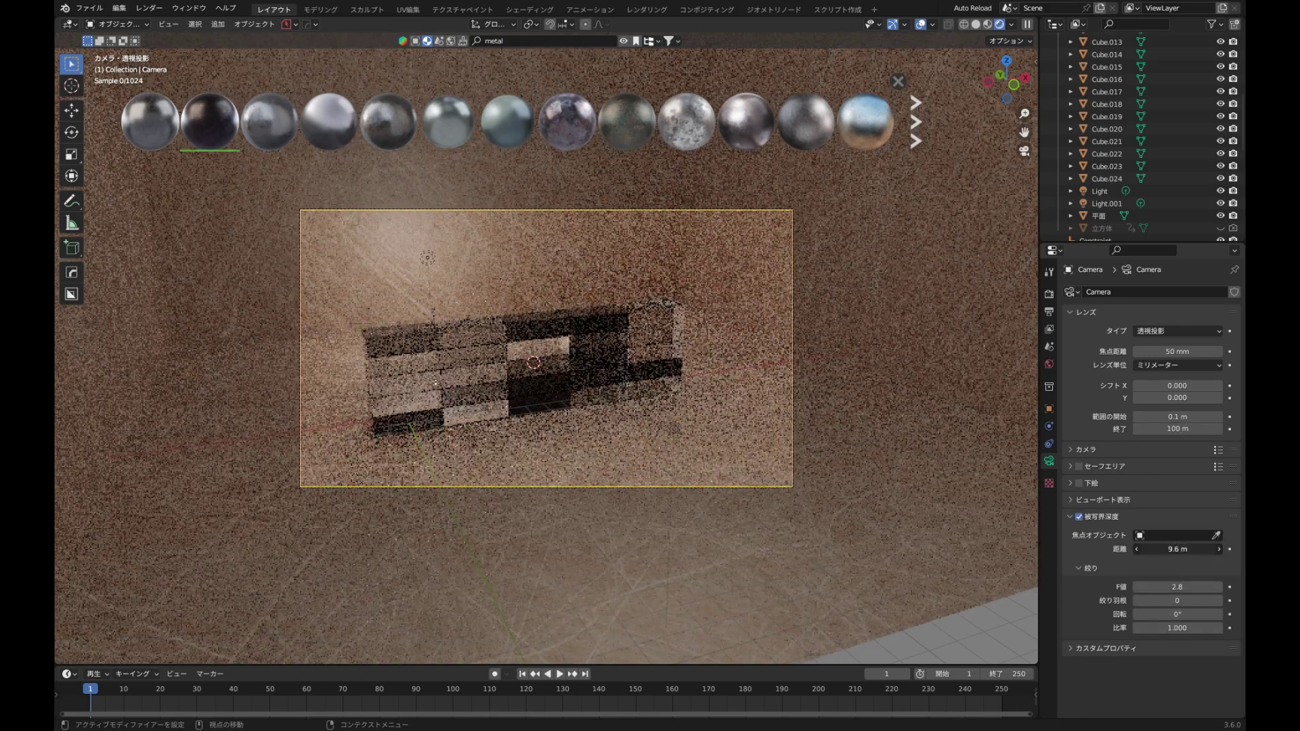
{"action": "left_click_drag", "start_coordinate": [1190, 587], "coordinate": [1256, 549]}
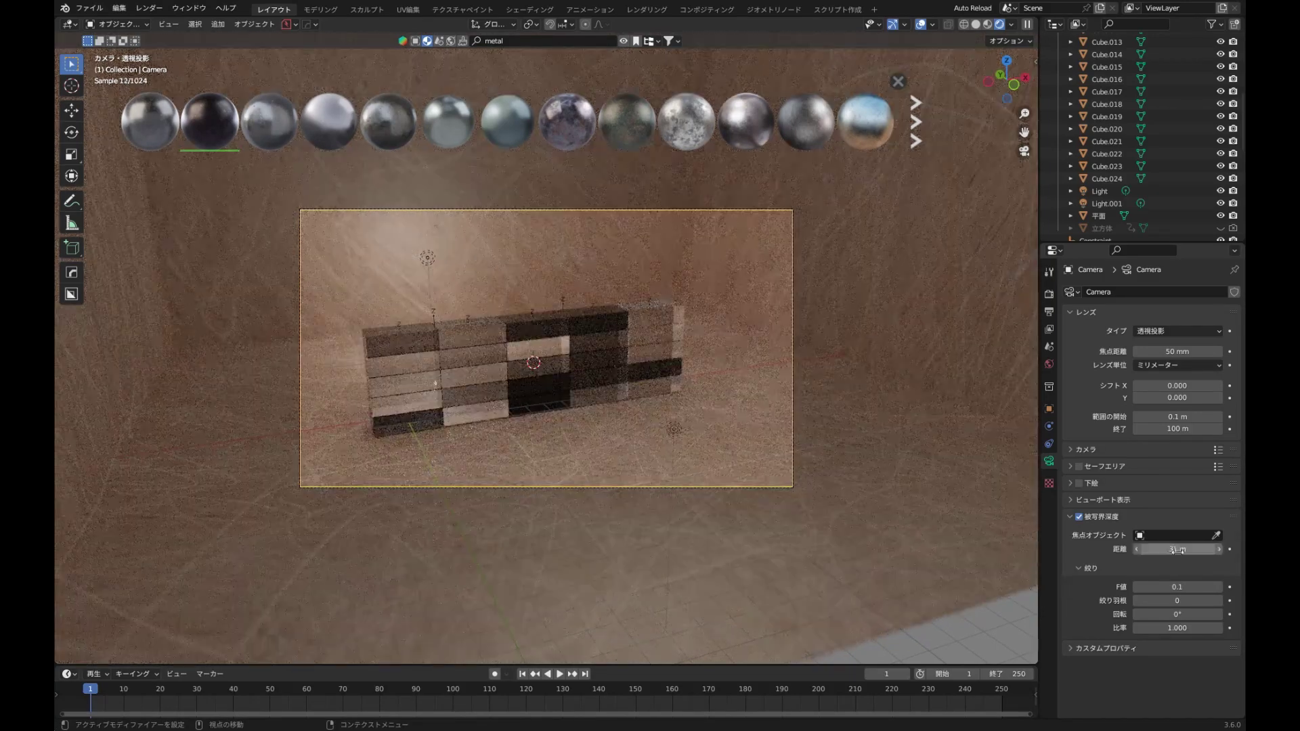
{"action": "left_click", "coordinate": [1217, 587]}
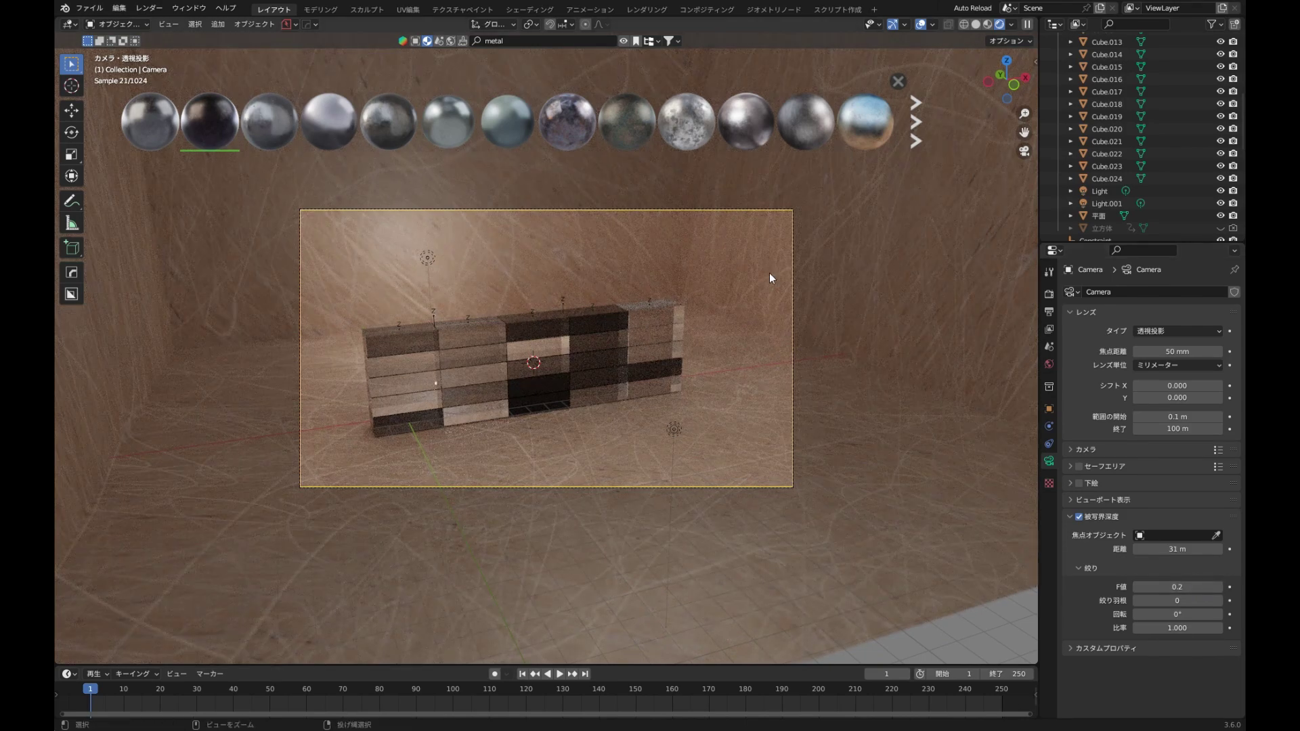
{"action": "key", "text": "ctrl+s"}
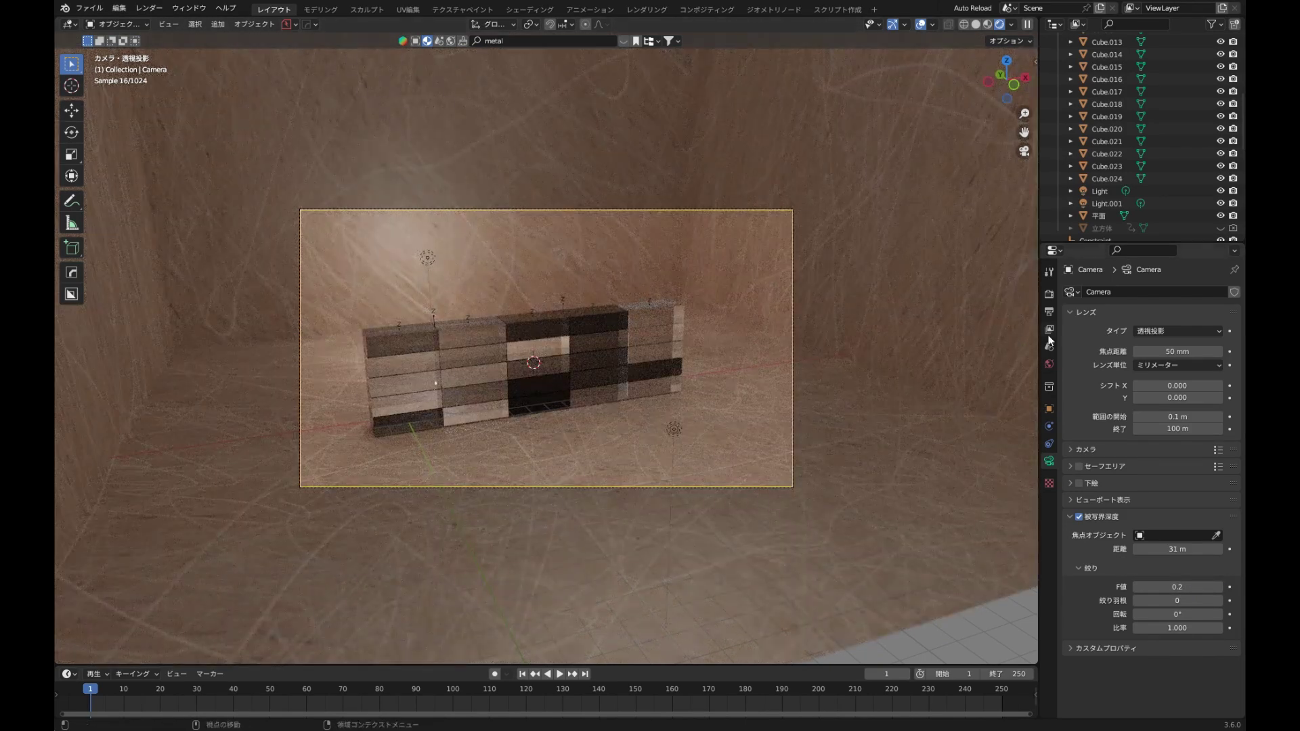
- Play the simulation to see when the bricks settle, and set the scene's end frame to 180
{"action": "left_click", "coordinate": [1052, 312]}
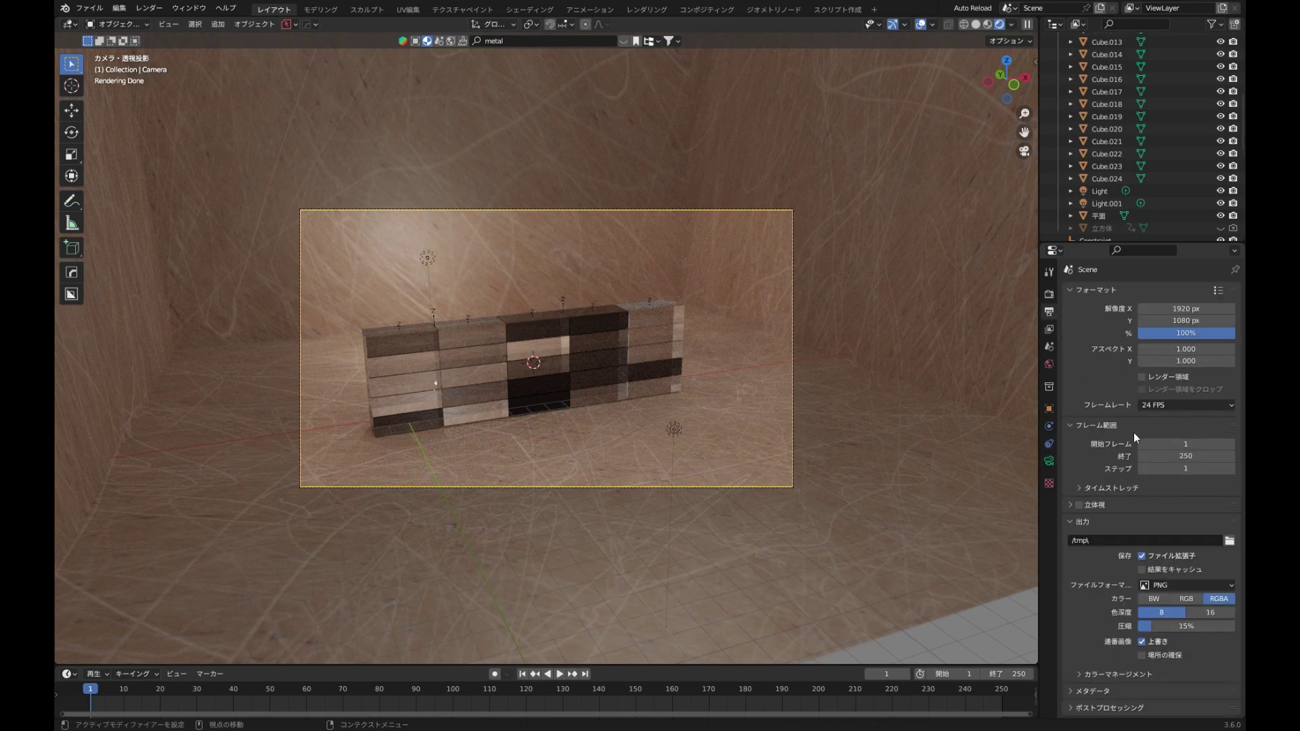
{"action": "key", "text": "space"}
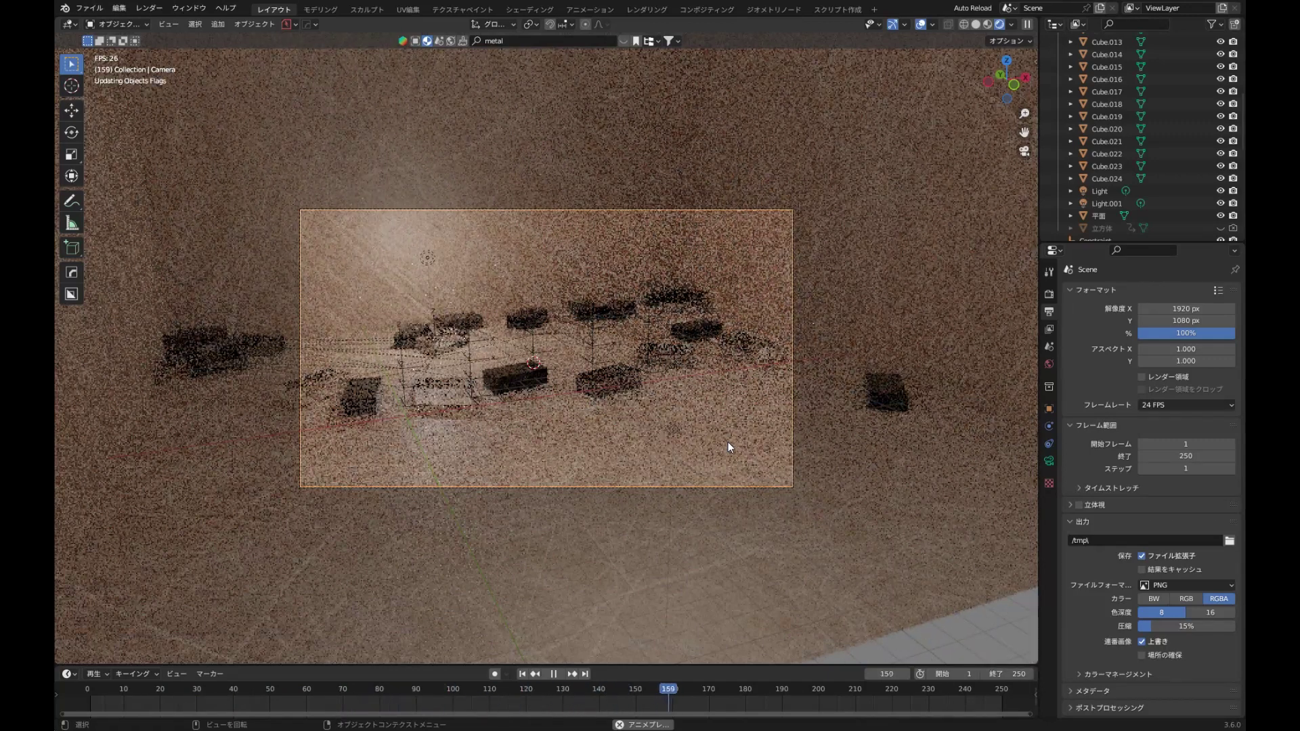
{"action": "key", "text": "space"}
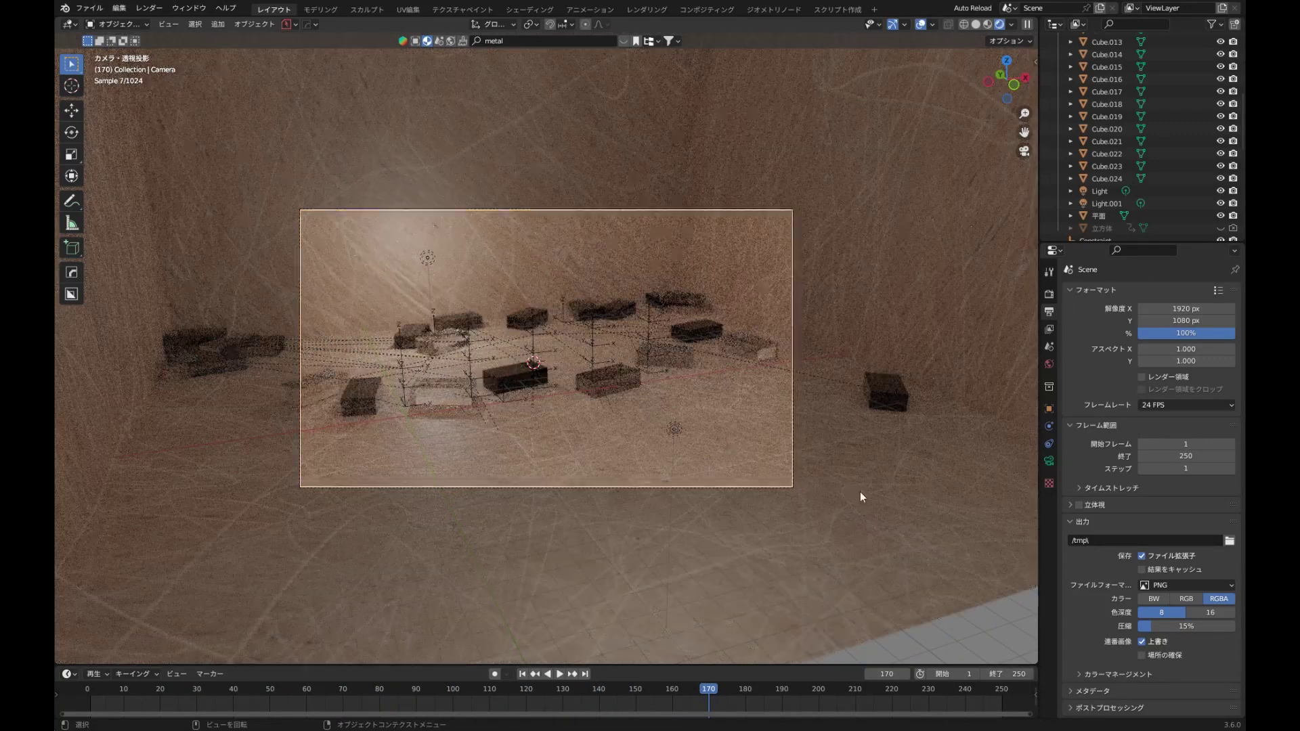
{"action": "left_click", "coordinate": [1179, 461]}
{"action": "type", "text": "180"}
{"action": "key", "text": "Return"}
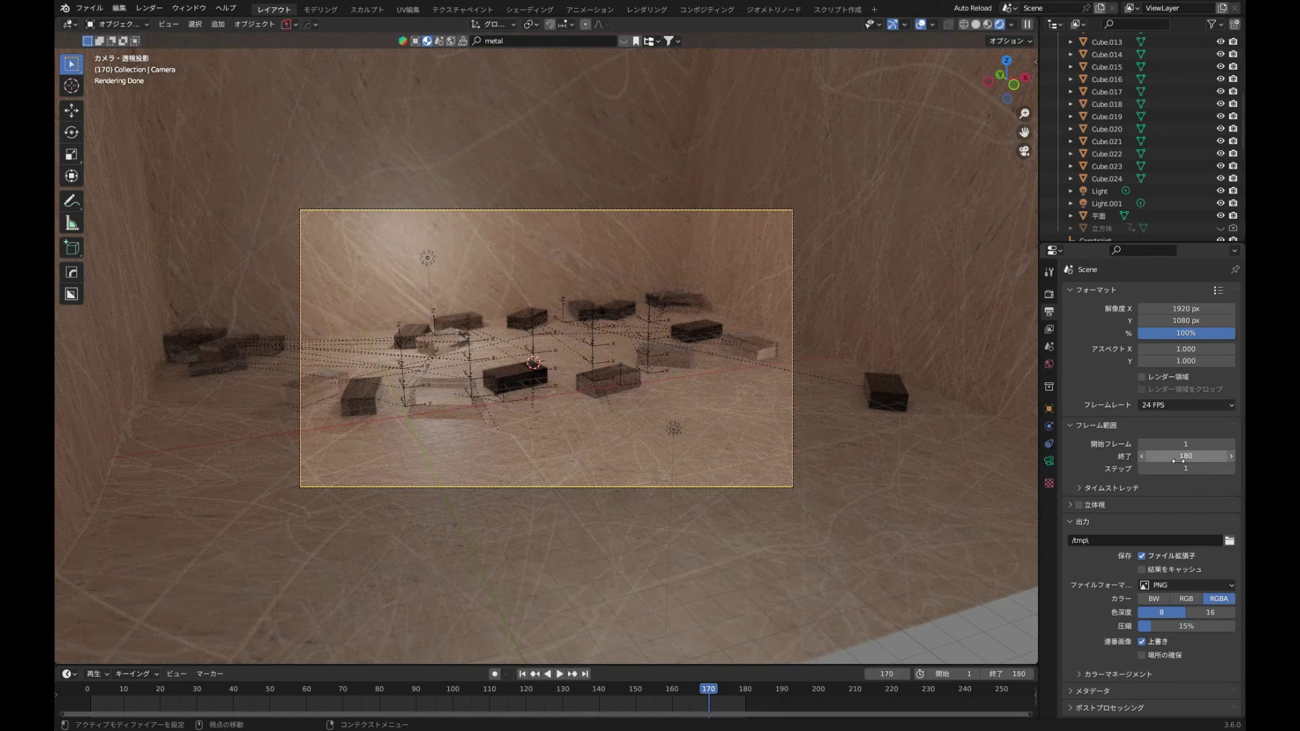
- Set the output file format to AVI JPEG and look over the render settings
{"action": "left_click", "coordinate": [1190, 587]}
{"action": "left_click", "coordinate": [1206, 610]}
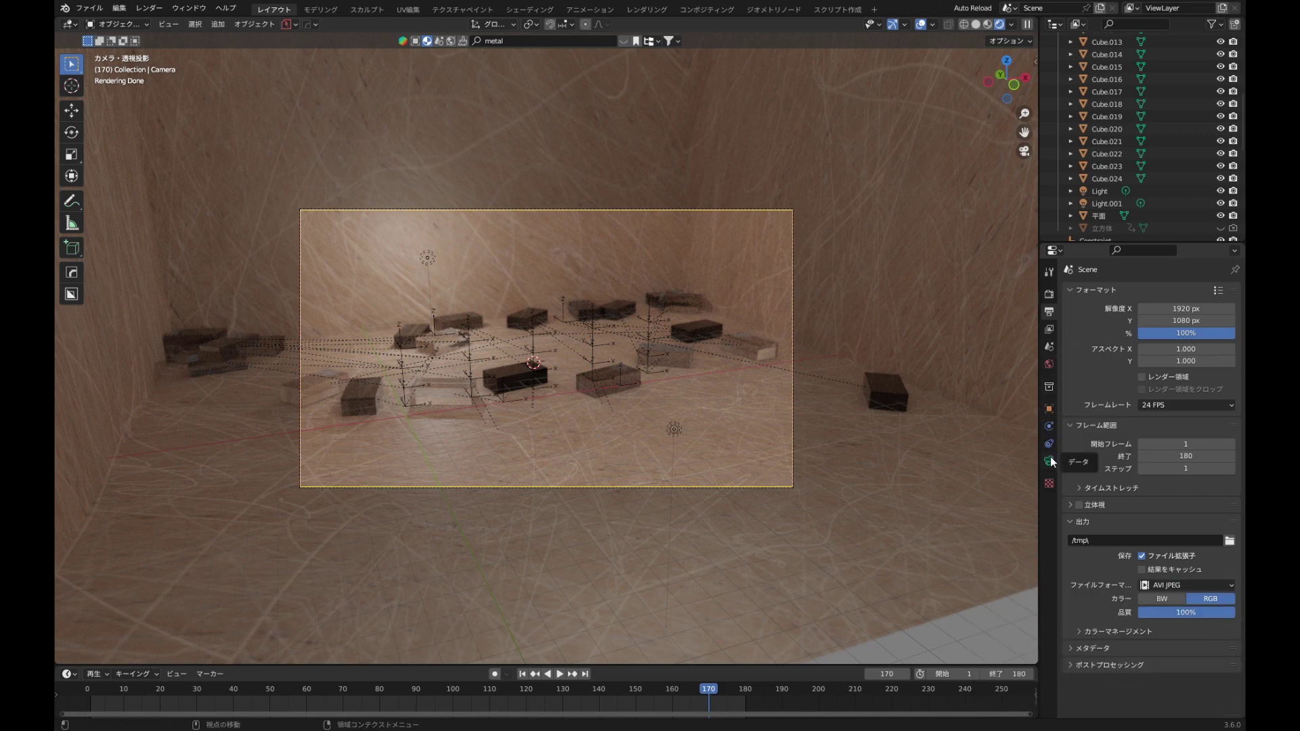
{"action": "left_click", "coordinate": [1049, 294]}
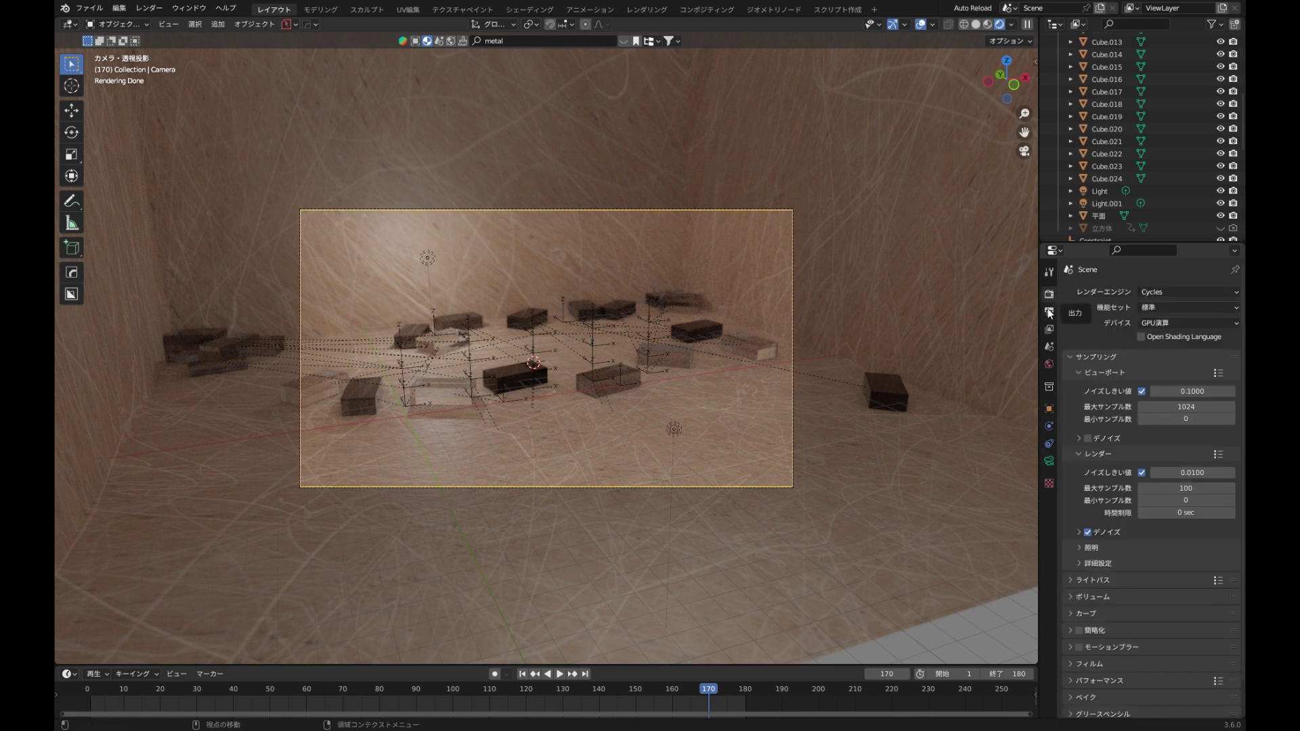
{"action": "left_click", "coordinate": [1050, 313]}
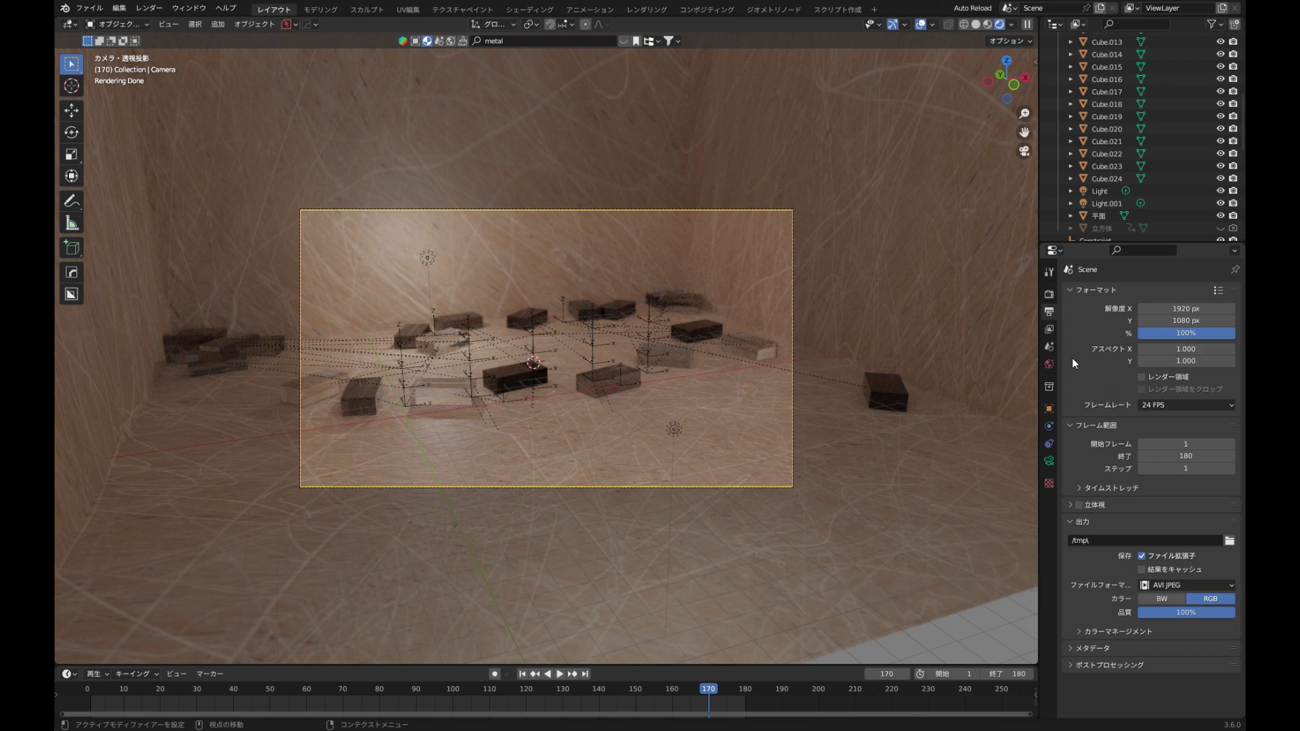
- Bake all physics from the scene's rigid body world cache
{"action": "left_click", "coordinate": [1049, 346]}
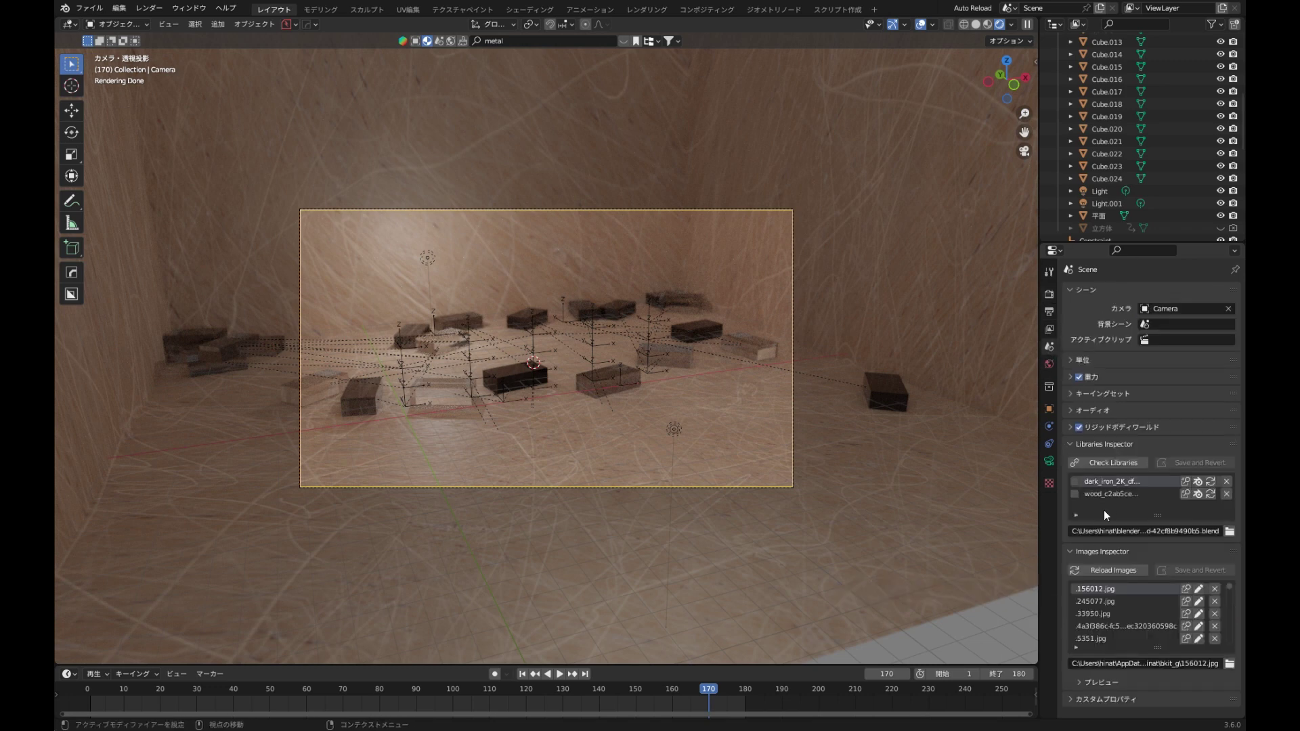
{"action": "left_click", "coordinate": [1123, 427]}
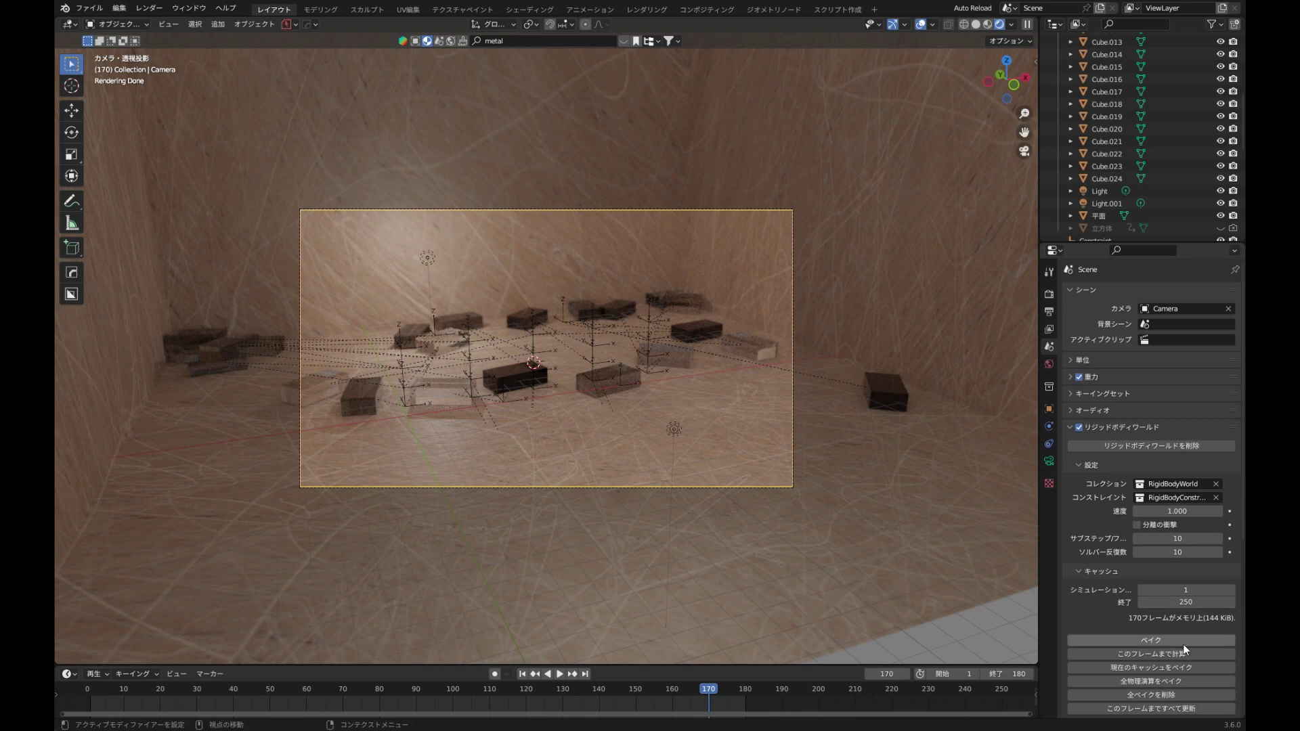
{"action": "left_click", "coordinate": [1184, 680]}
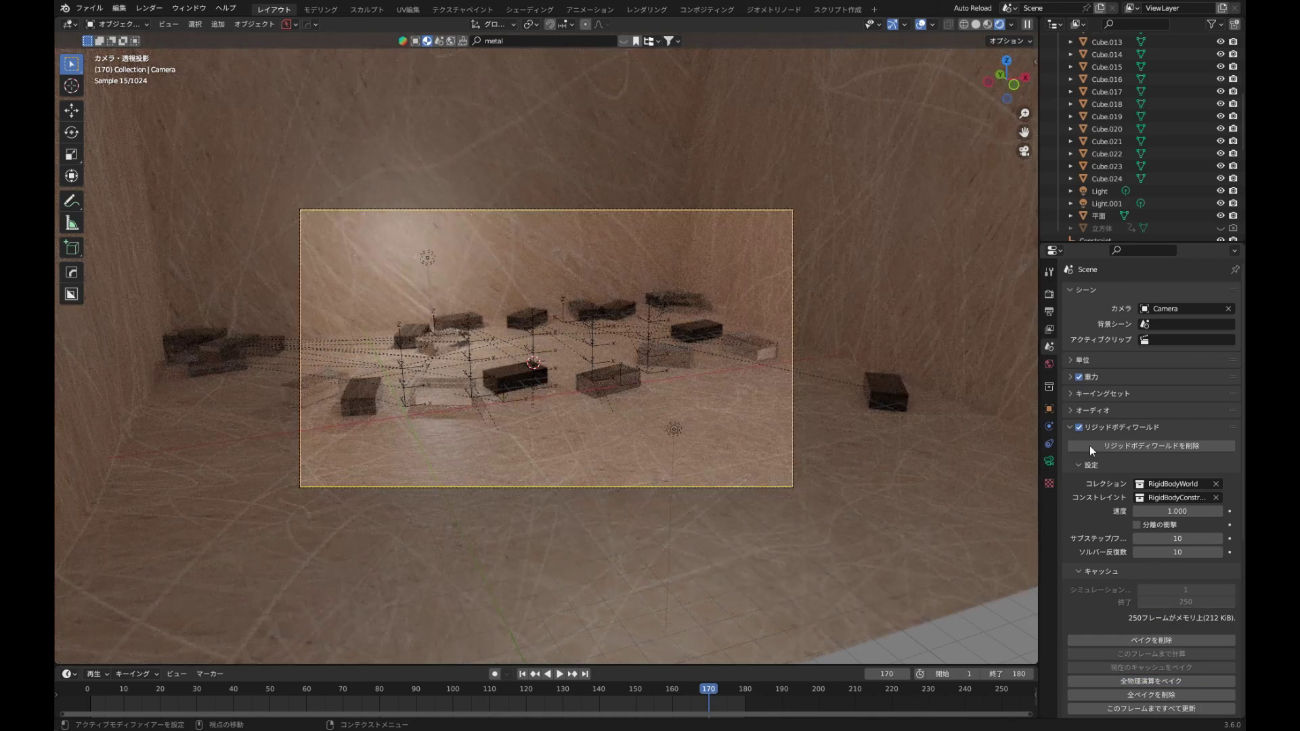
- Review the scene's output settings for the animation
{"action": "left_click", "coordinate": [1054, 300]}
{"action": "left_click", "coordinate": [1054, 312]}
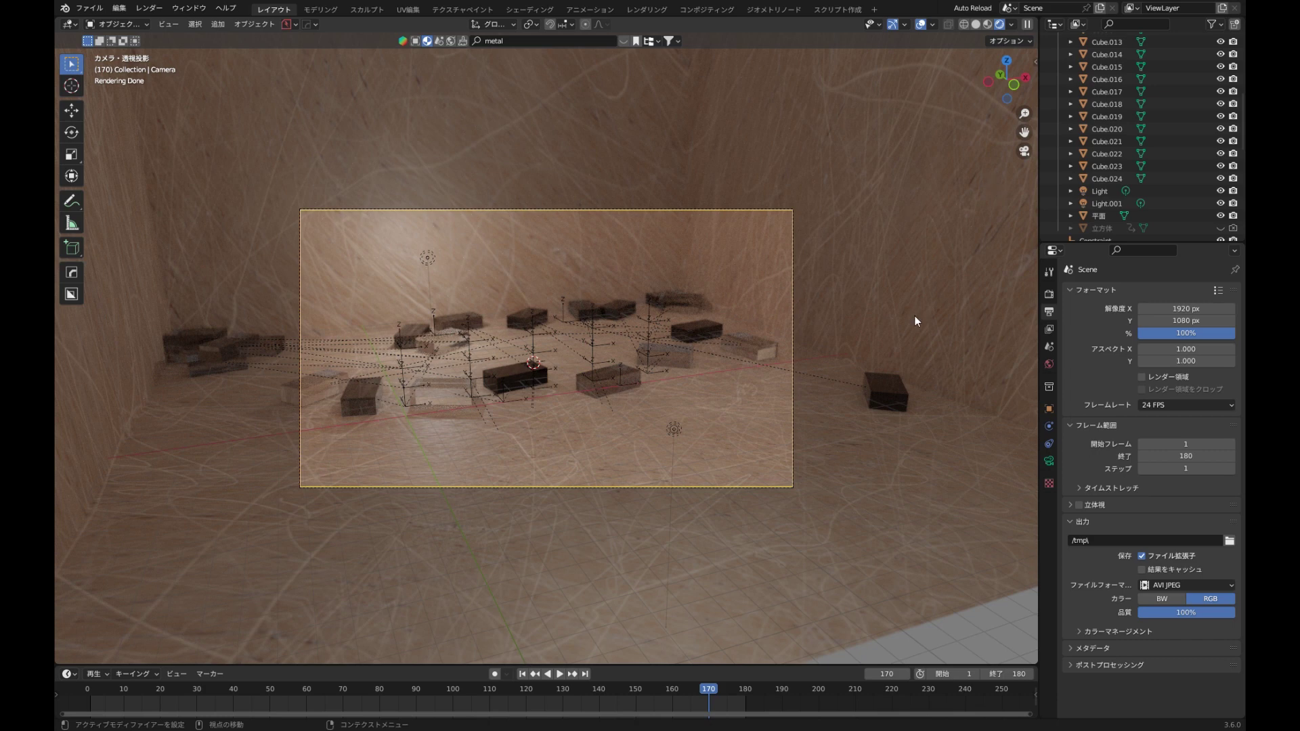
{"action": "left_click", "coordinate": [936, 275]}
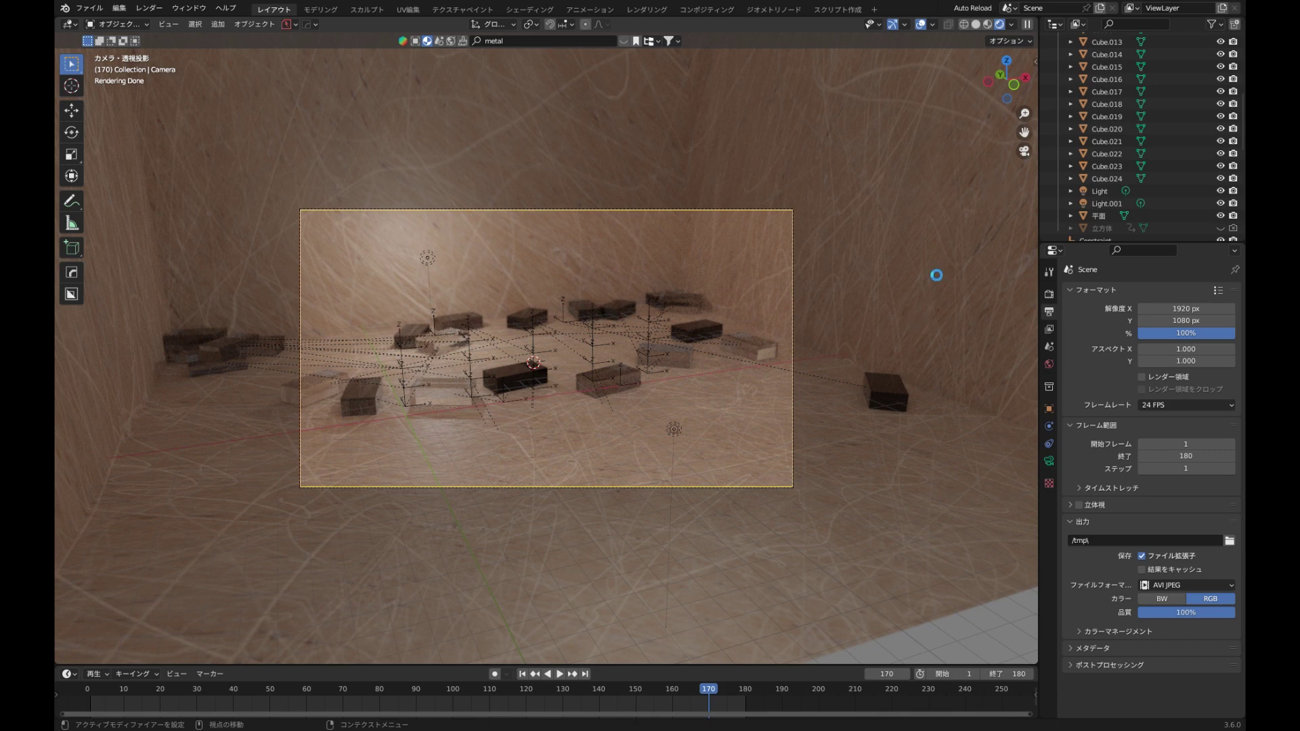